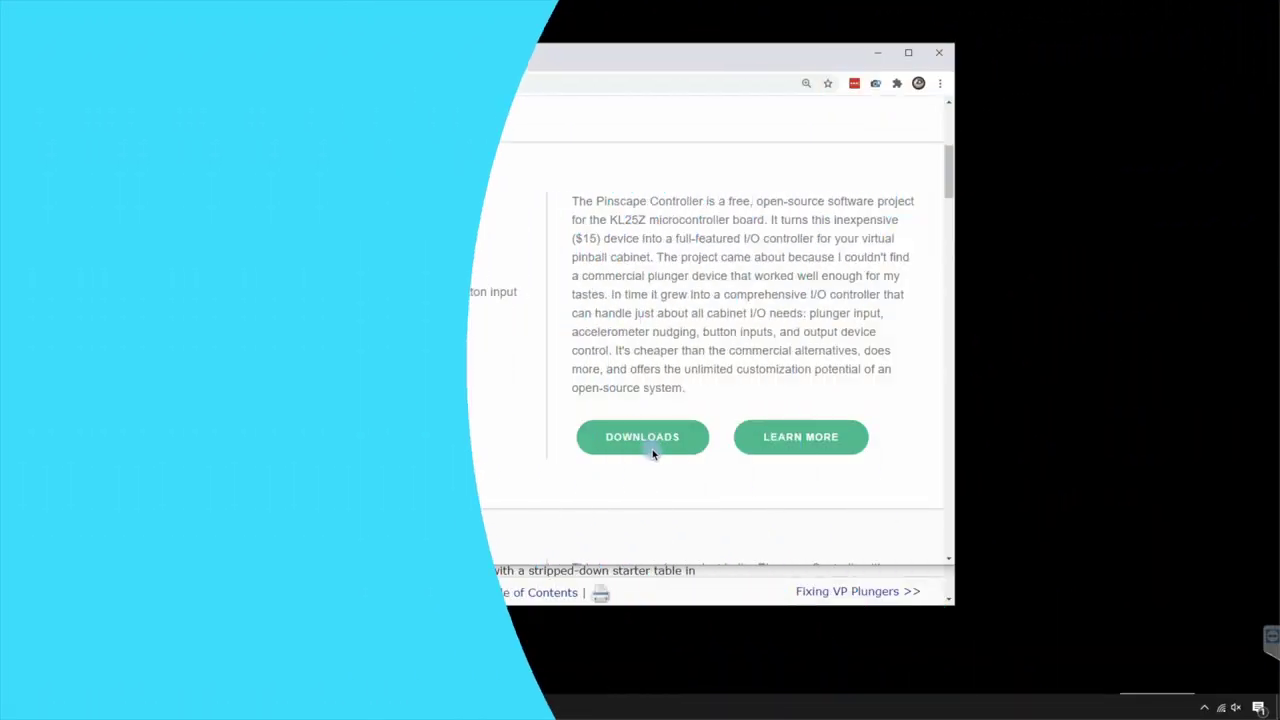
Download PinscapeConfigTool.zip via the Release Builds page's first-time installation link and save it.
{"action": "left_click", "coordinate": [650, 445]}
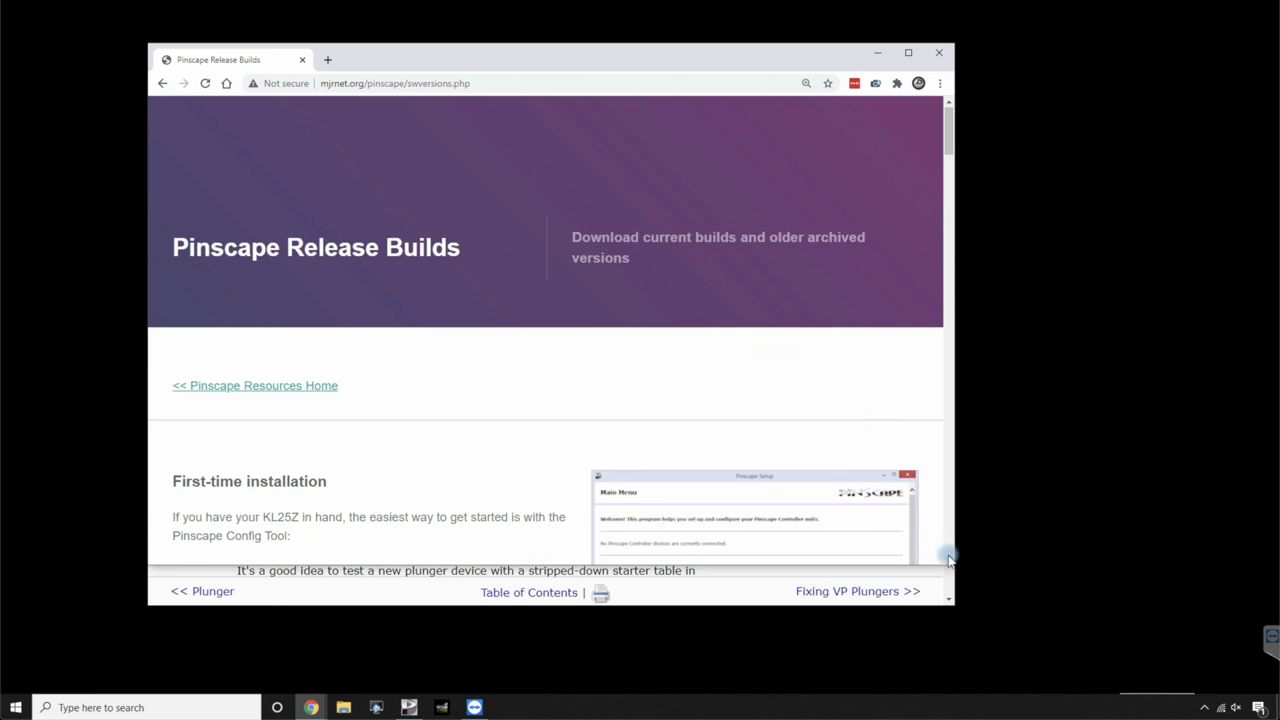
{"action": "scroll", "coordinate": [949, 558], "scroll_direction": "down", "scroll_amount": 1}
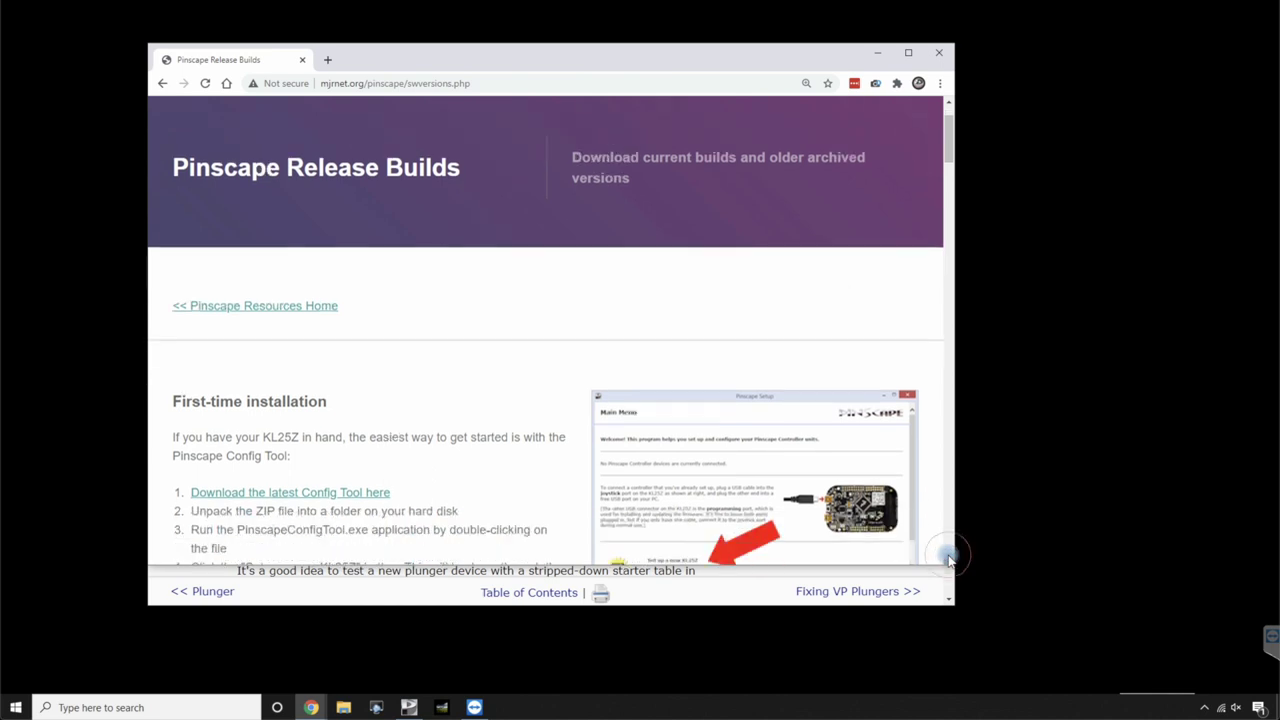
{"action": "scroll", "coordinate": [949, 558], "scroll_direction": "down", "scroll_amount": 2}
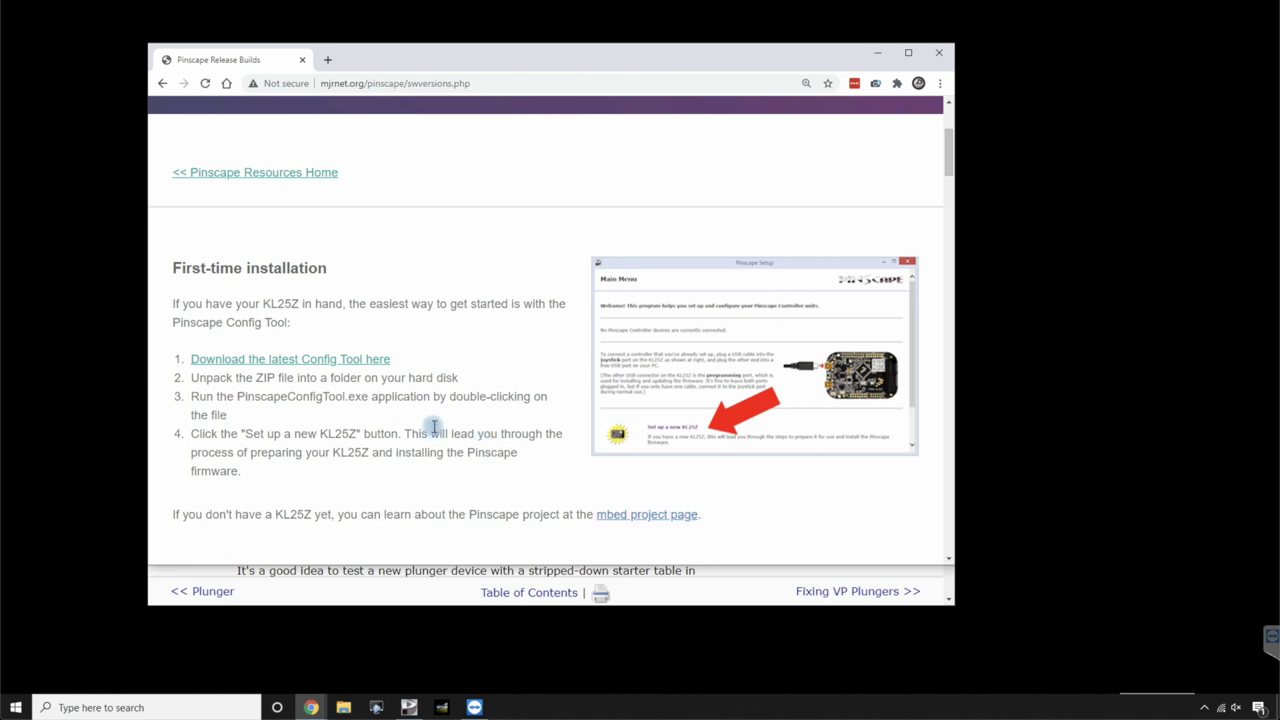
{"action": "left_click", "coordinate": [319, 362]}
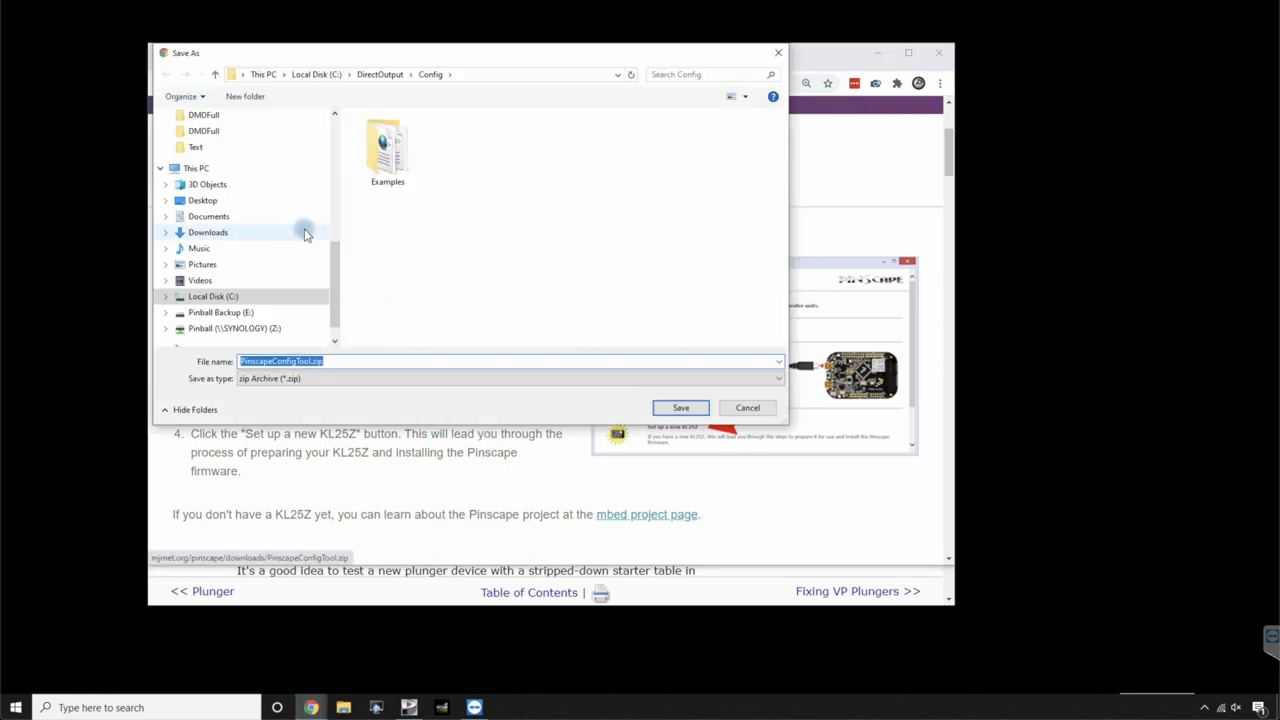
{"action": "mouse_move", "coordinate": [200, 280]}
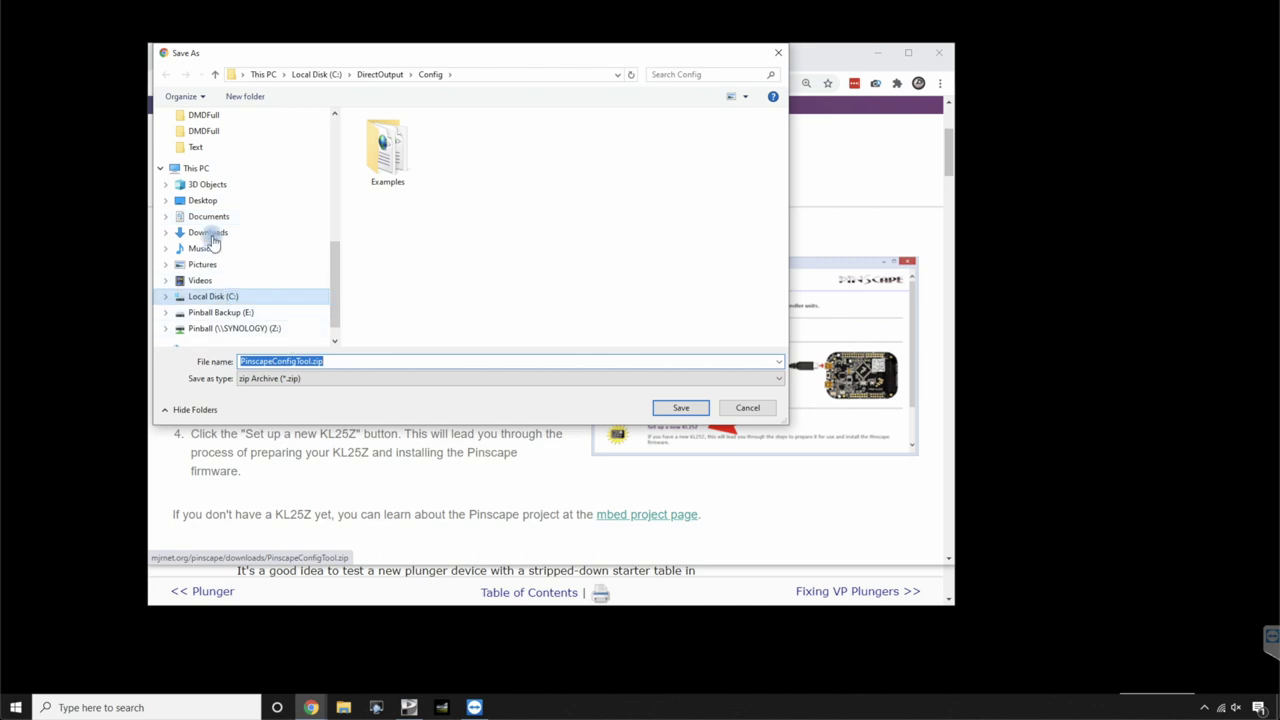
{"action": "left_click", "coordinate": [208, 232]}
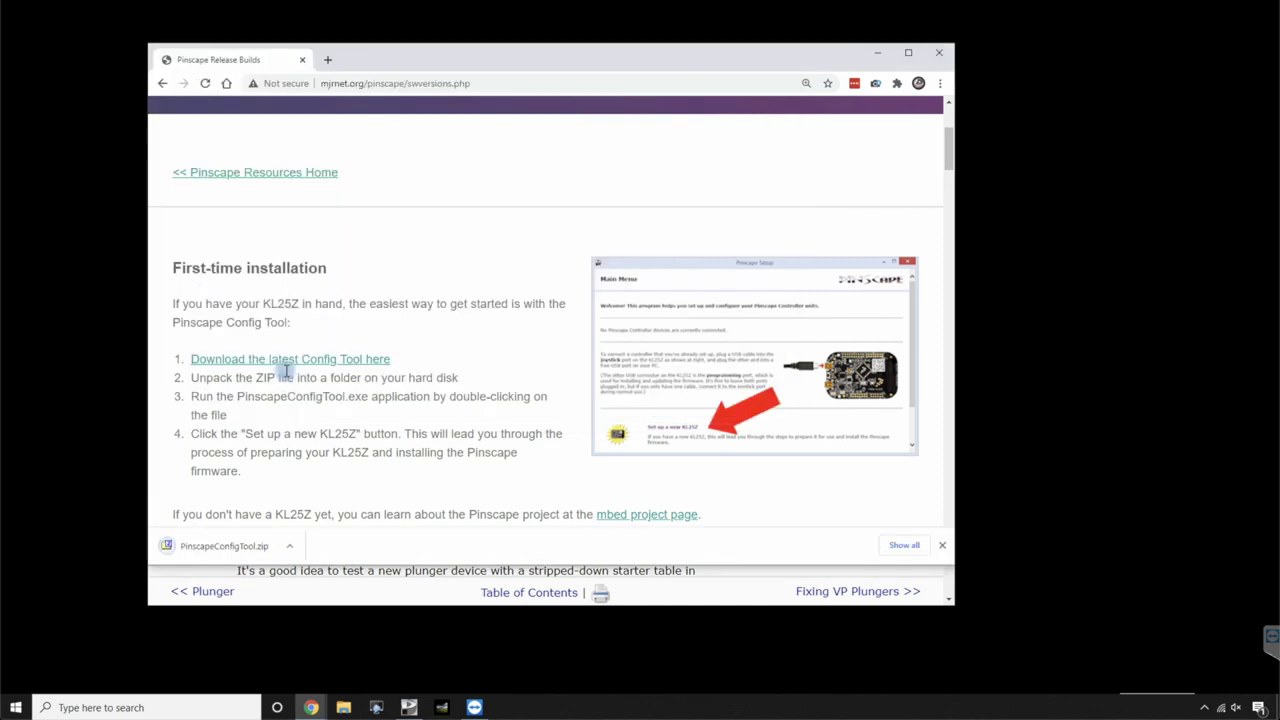
{"action": "key", "text": "Return"}
Go through the Build Guide's table of contents to chapter 35, Button Wiring.
{"action": "left_click", "coordinate": [680, 590]}
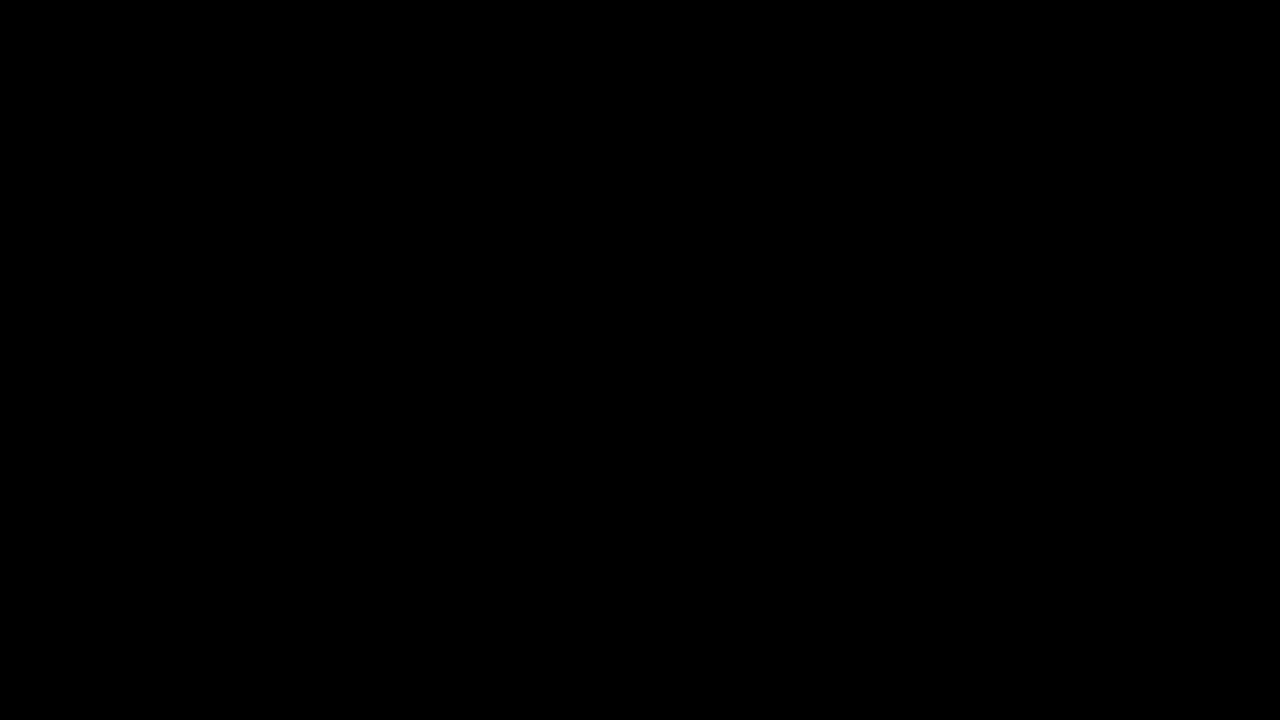
{"action": "left_click", "coordinate": [529, 592]}
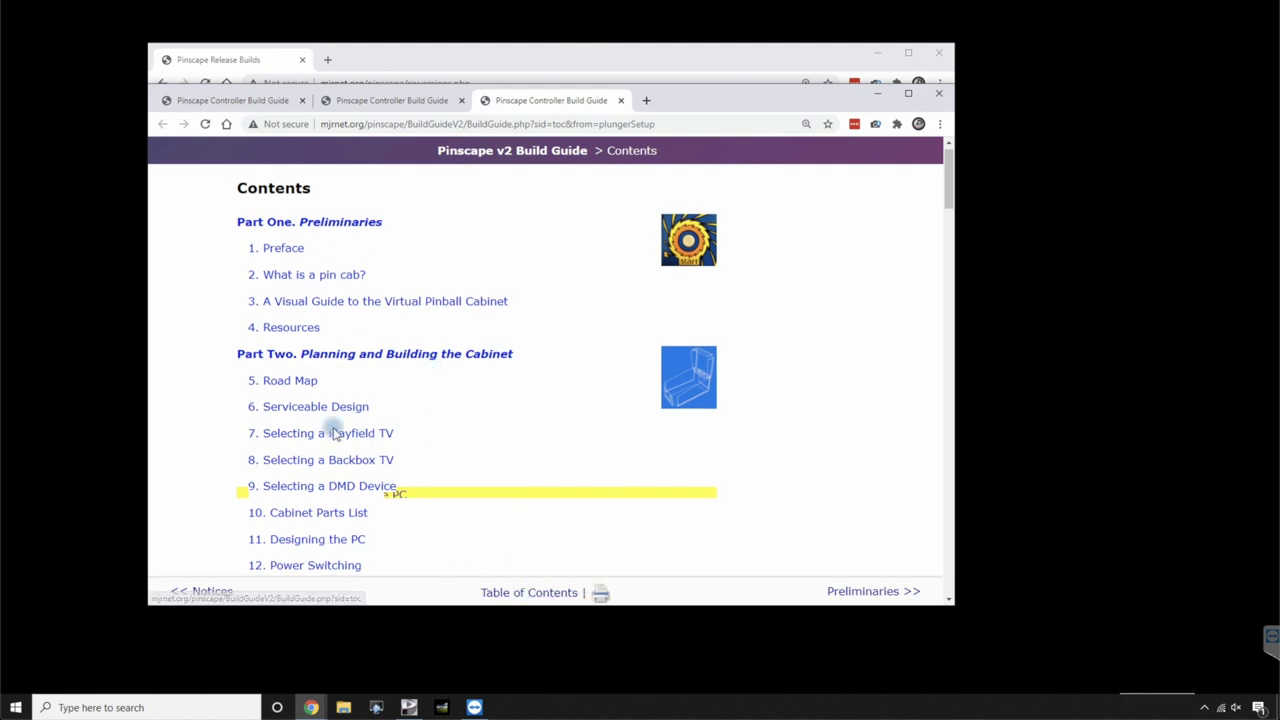
{"action": "scroll", "coordinate": [401, 481], "scroll_direction": "down", "scroll_amount": 4}
{"action": "scroll", "coordinate": [401, 481], "scroll_direction": "down", "scroll_amount": 1}
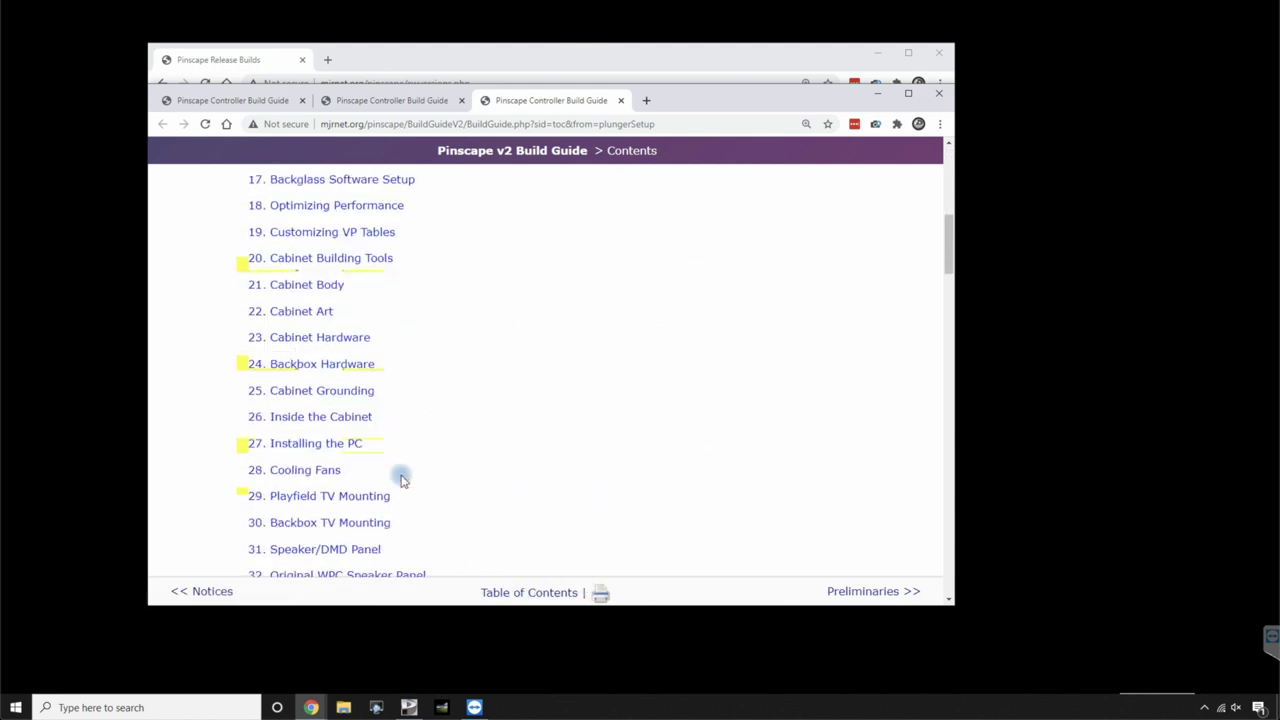
{"action": "scroll", "coordinate": [401, 481], "scroll_direction": "down", "scroll_amount": 1}
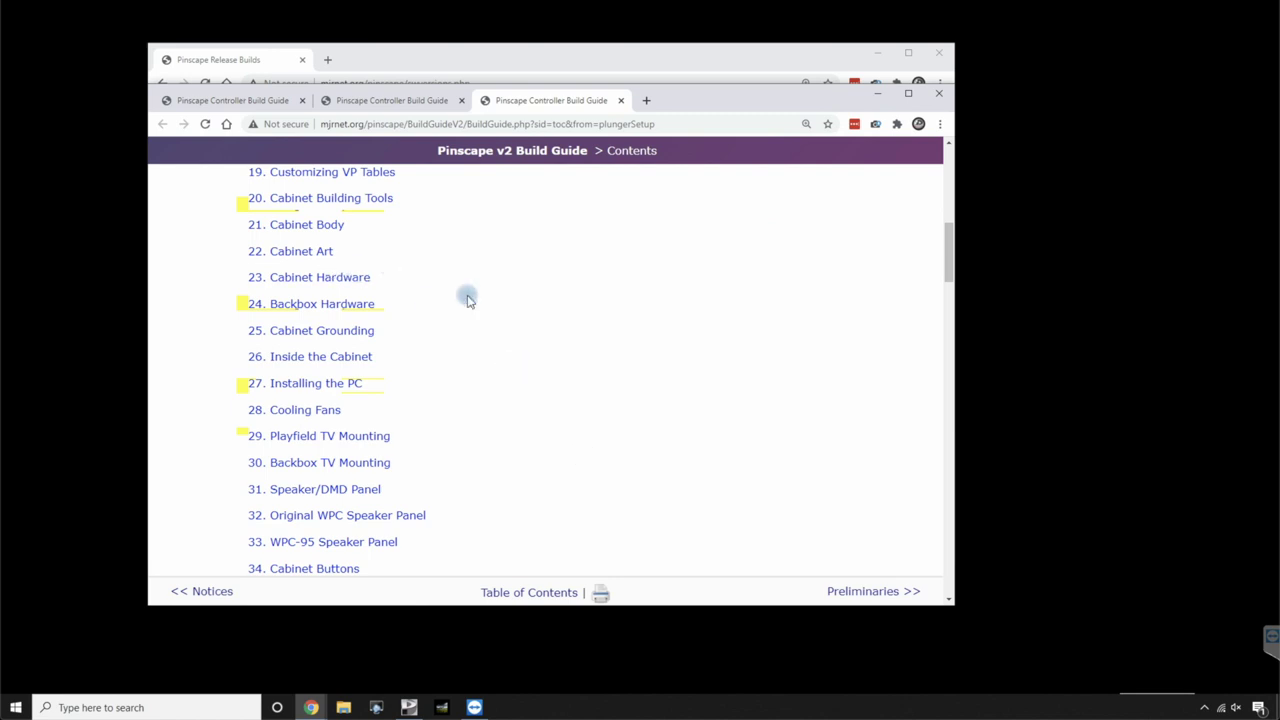
{"action": "scroll", "coordinate": [467, 300], "scroll_direction": "down", "scroll_amount": 1}
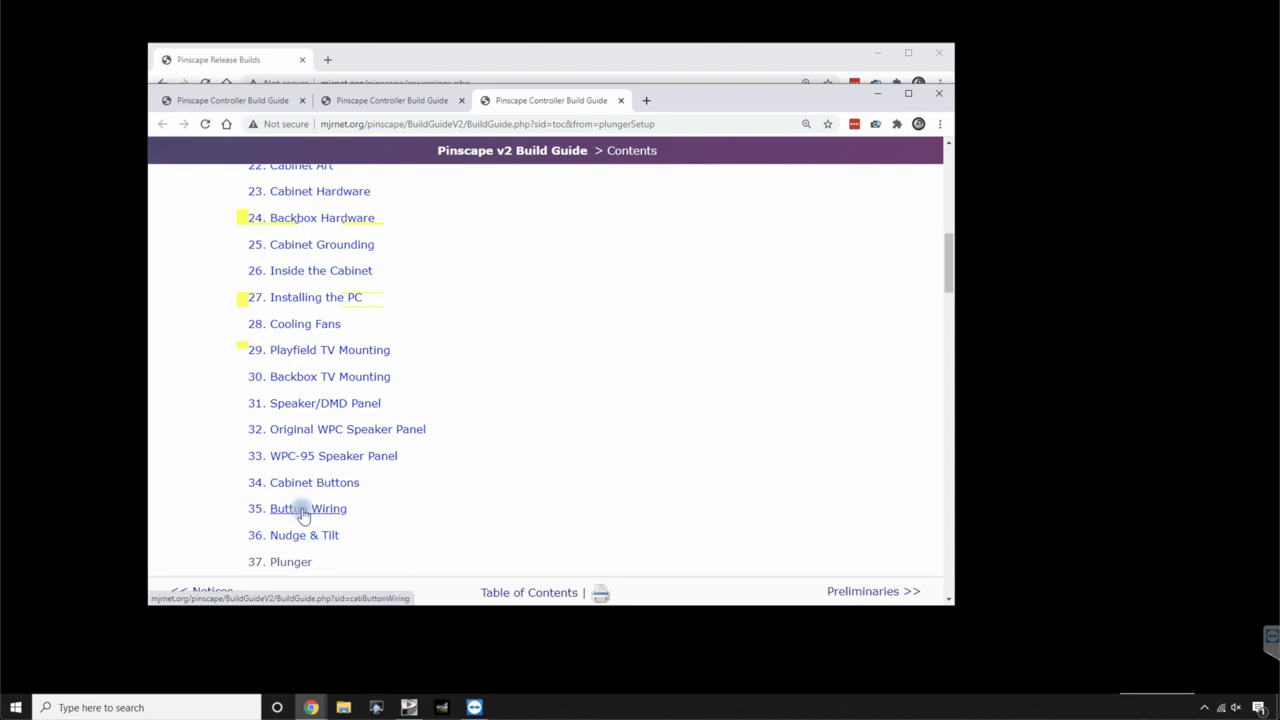
{"action": "left_click", "coordinate": [303, 512]}
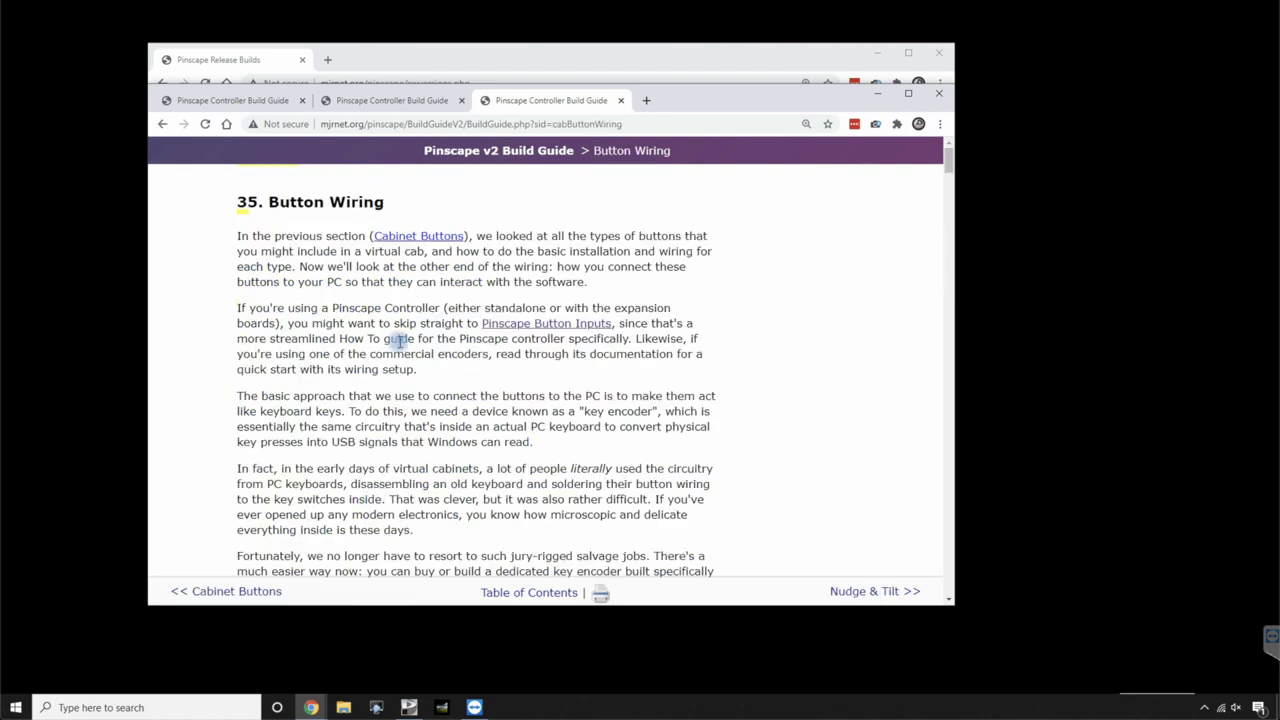
{"action": "scroll", "coordinate": [557, 404], "scroll_direction": "down", "scroll_amount": 4}
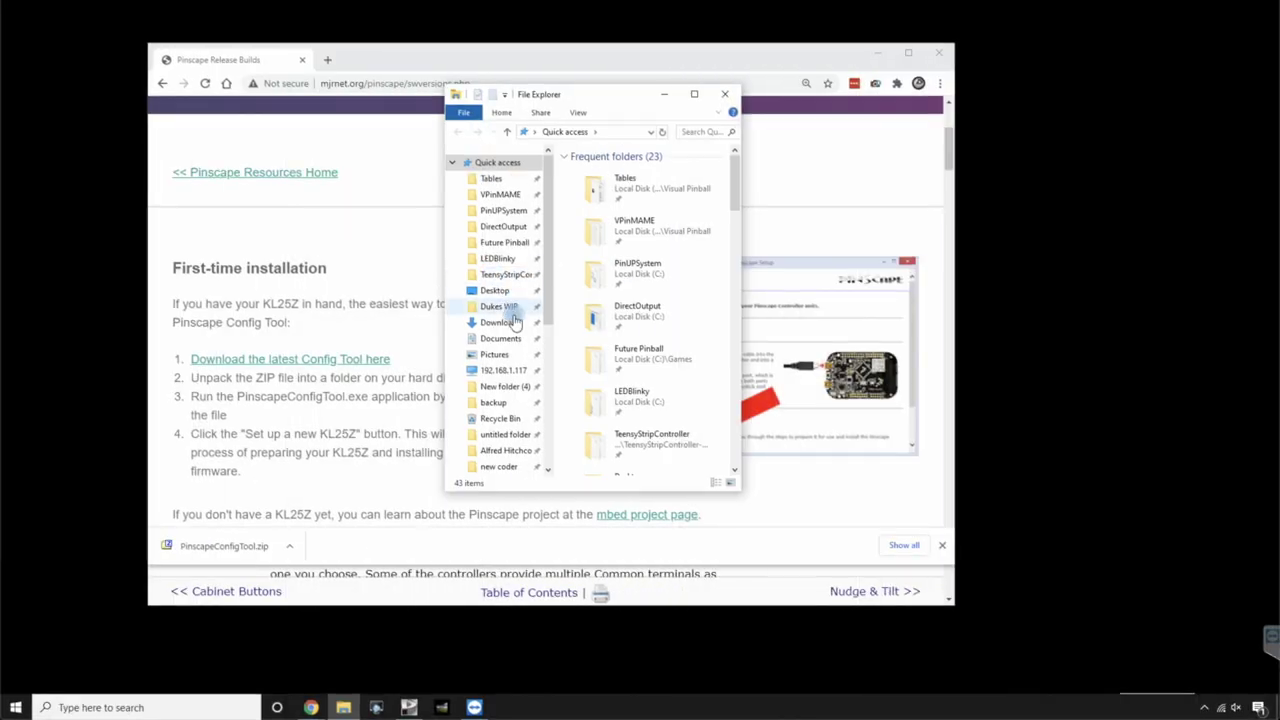
Extract PinscapeConfigTool.zip in Downloads with 7-Zip into a PinscapeConfigTool folder.
{"action": "left_click", "coordinate": [513, 323]}
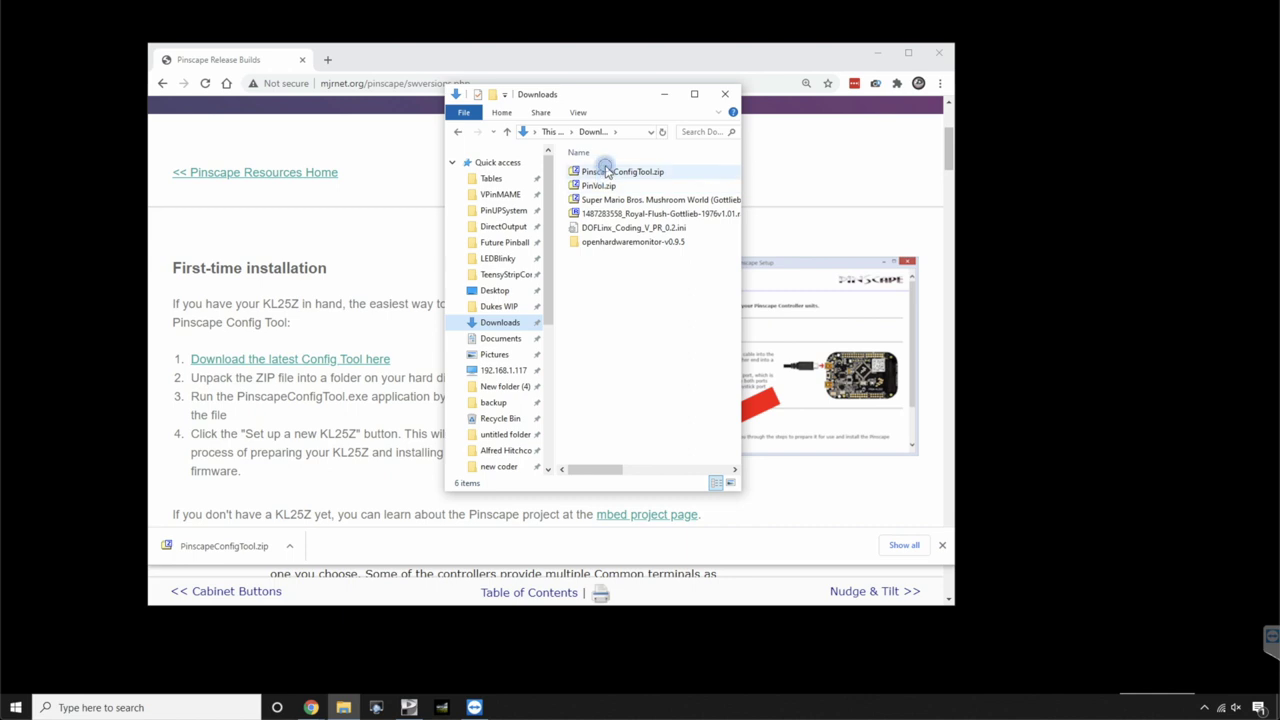
{"action": "left_click", "coordinate": [607, 172]}
{"action": "right_click", "coordinate": [607, 172]}
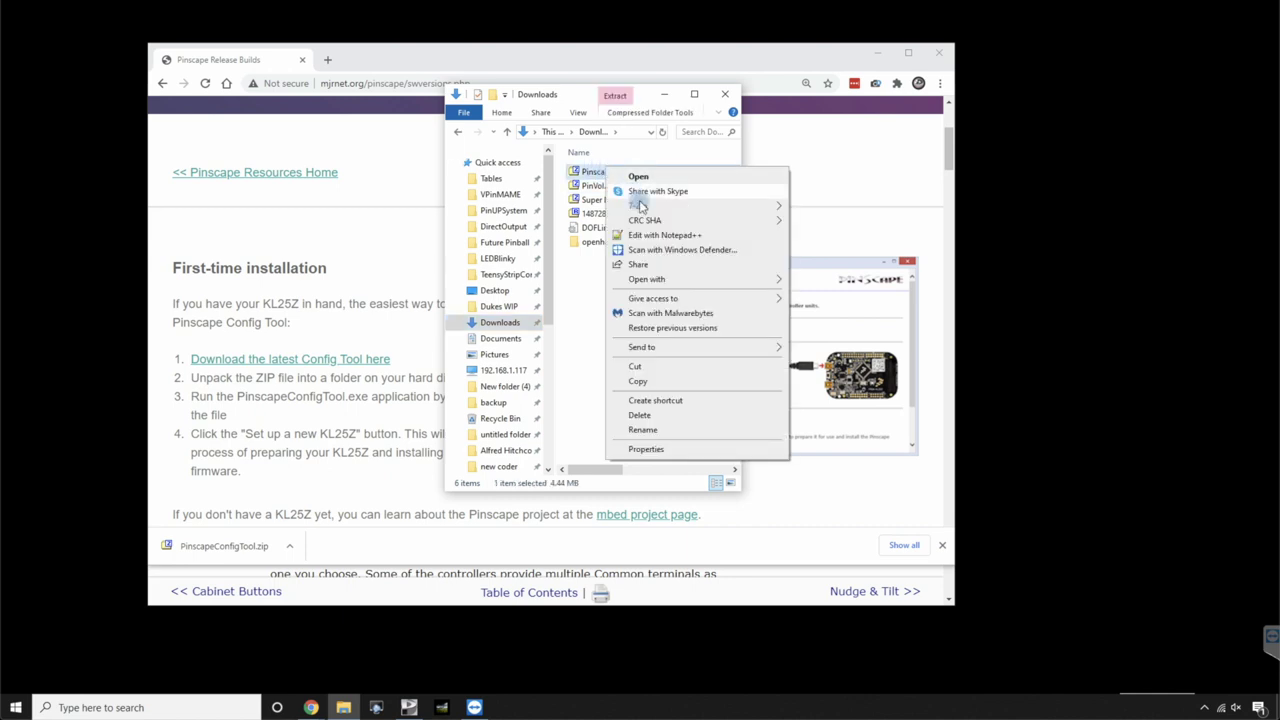
{"action": "mouse_move", "coordinate": [638, 206]}
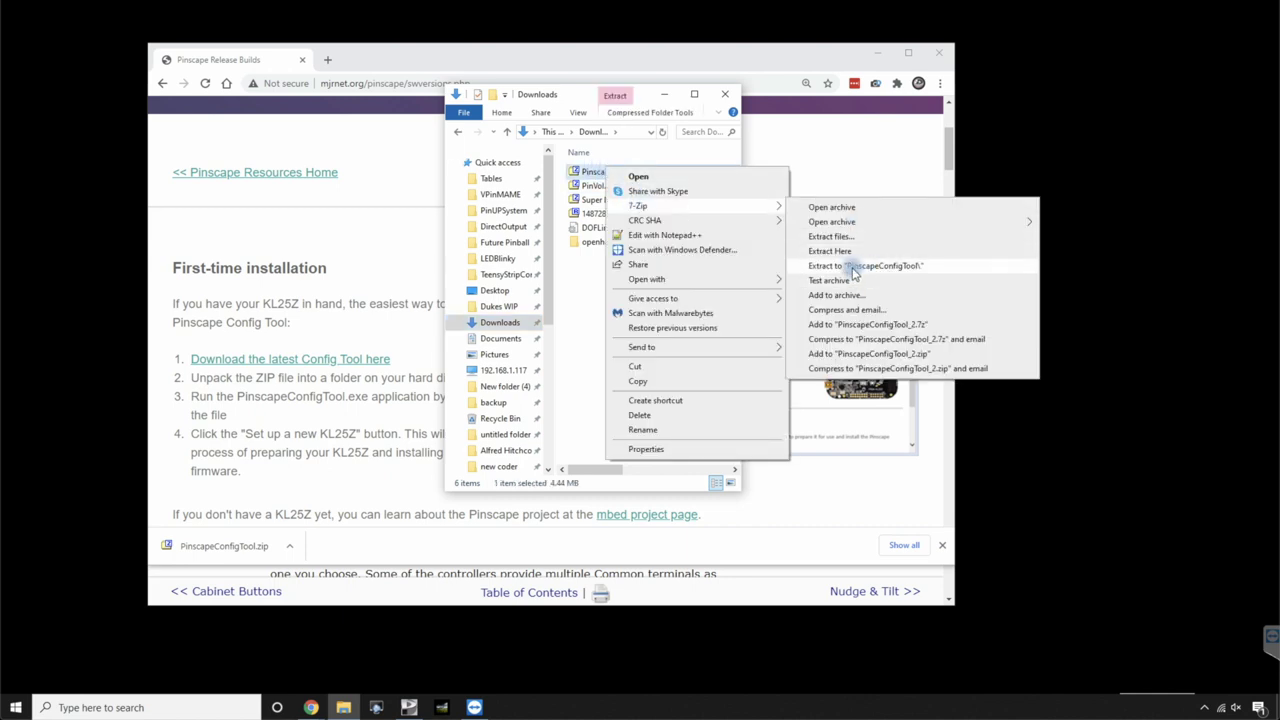
{"action": "left_click", "coordinate": [852, 265]}
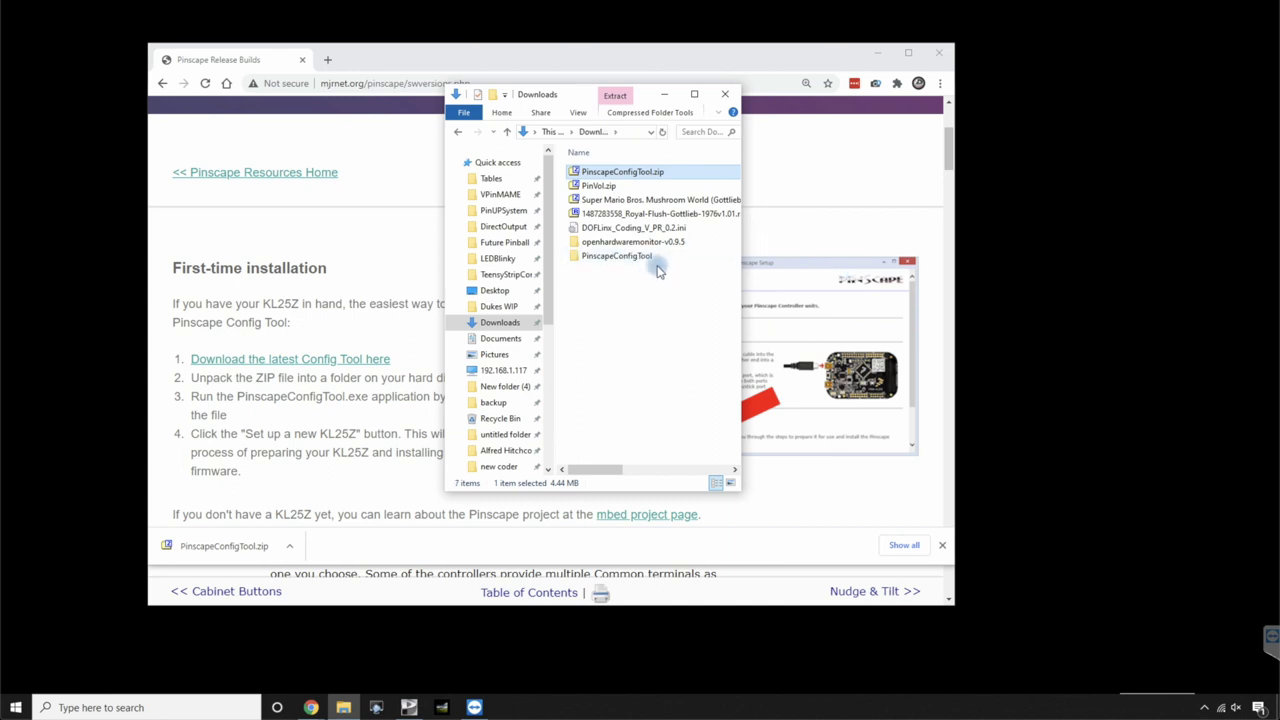
{"action": "double_click", "coordinate": [626, 258]}
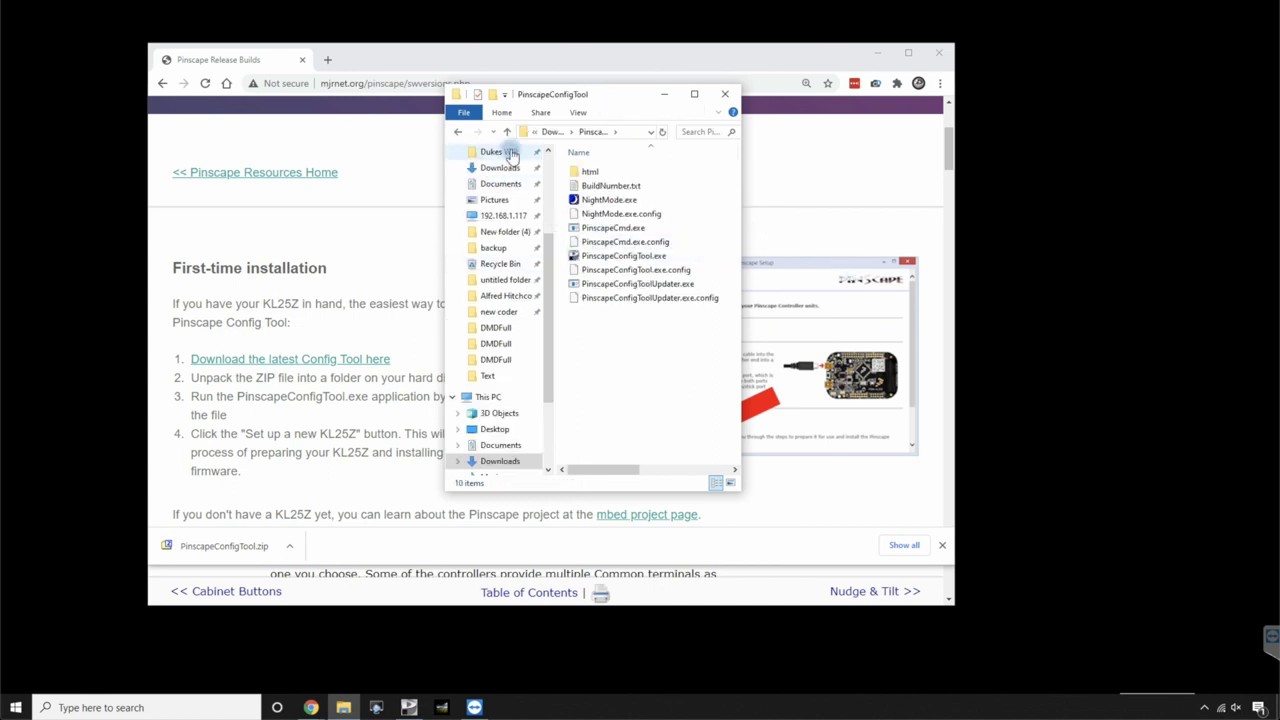
{"action": "mouse_move", "coordinate": [498, 152]}
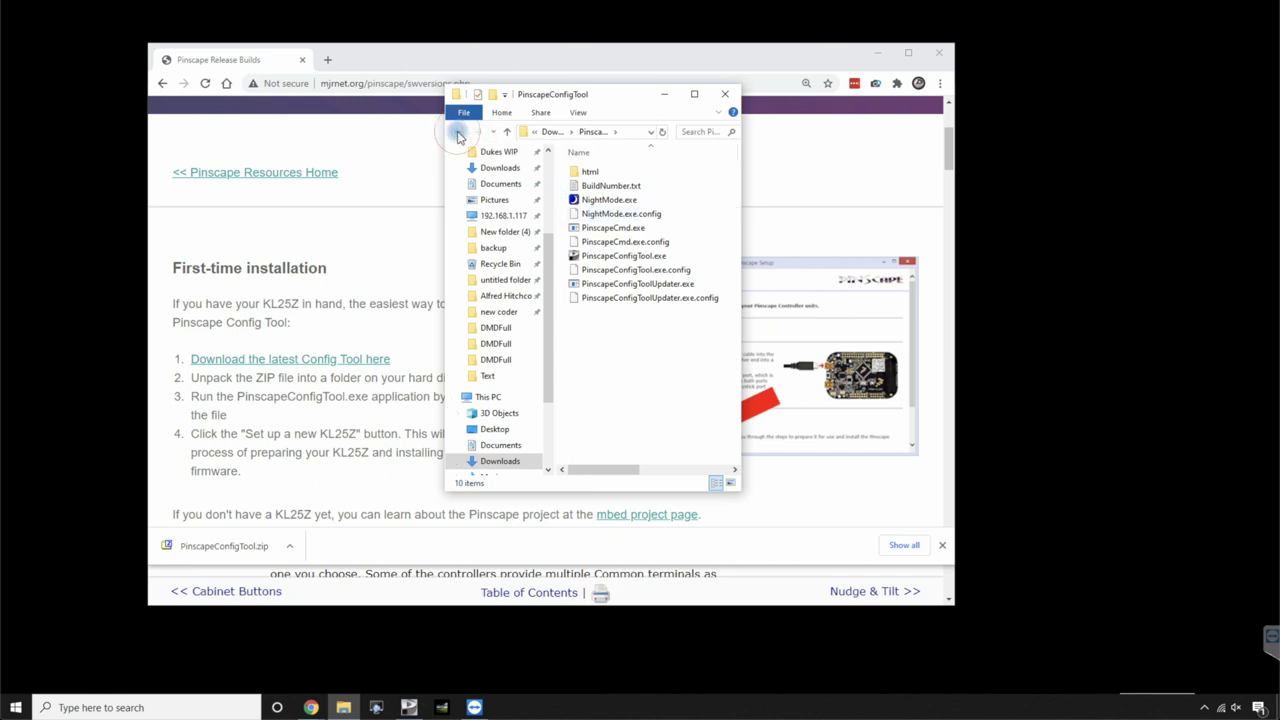
Copy the extracted PinscapeConfigTool folder and open C:\PinscapeConfigTool.
{"action": "left_click", "coordinate": [458, 131]}
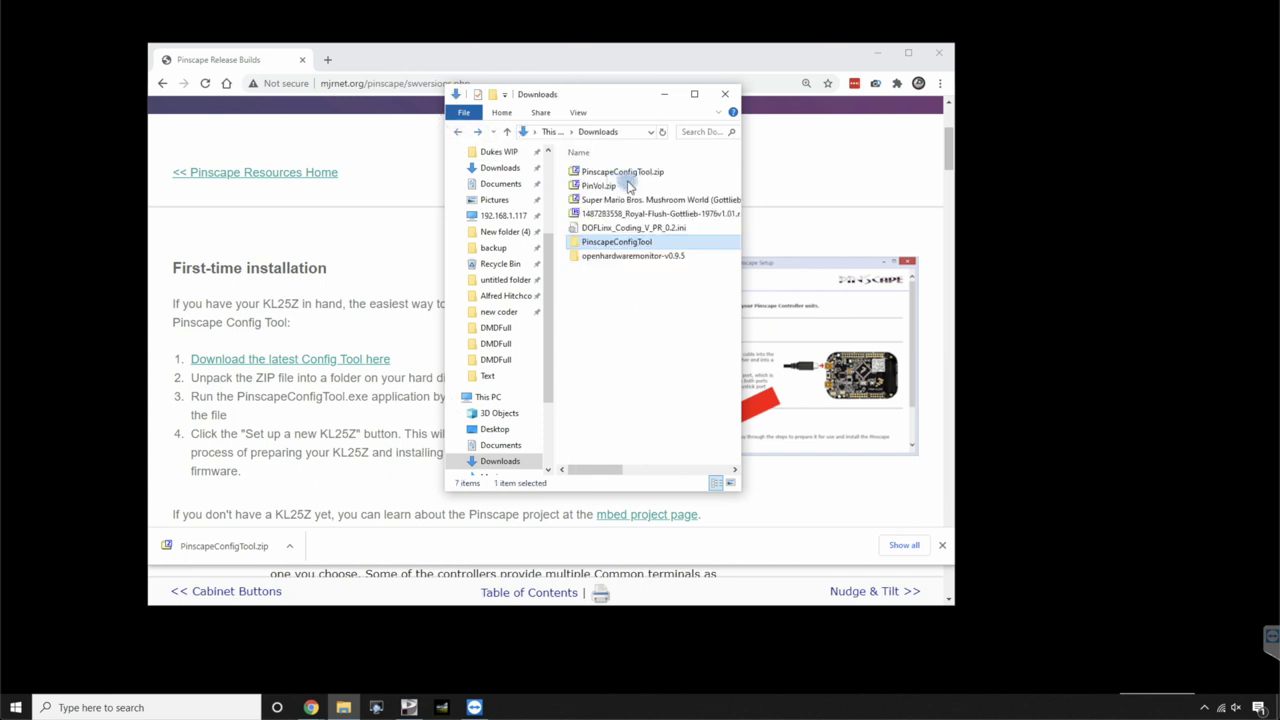
{"action": "right_click", "coordinate": [638, 245]}
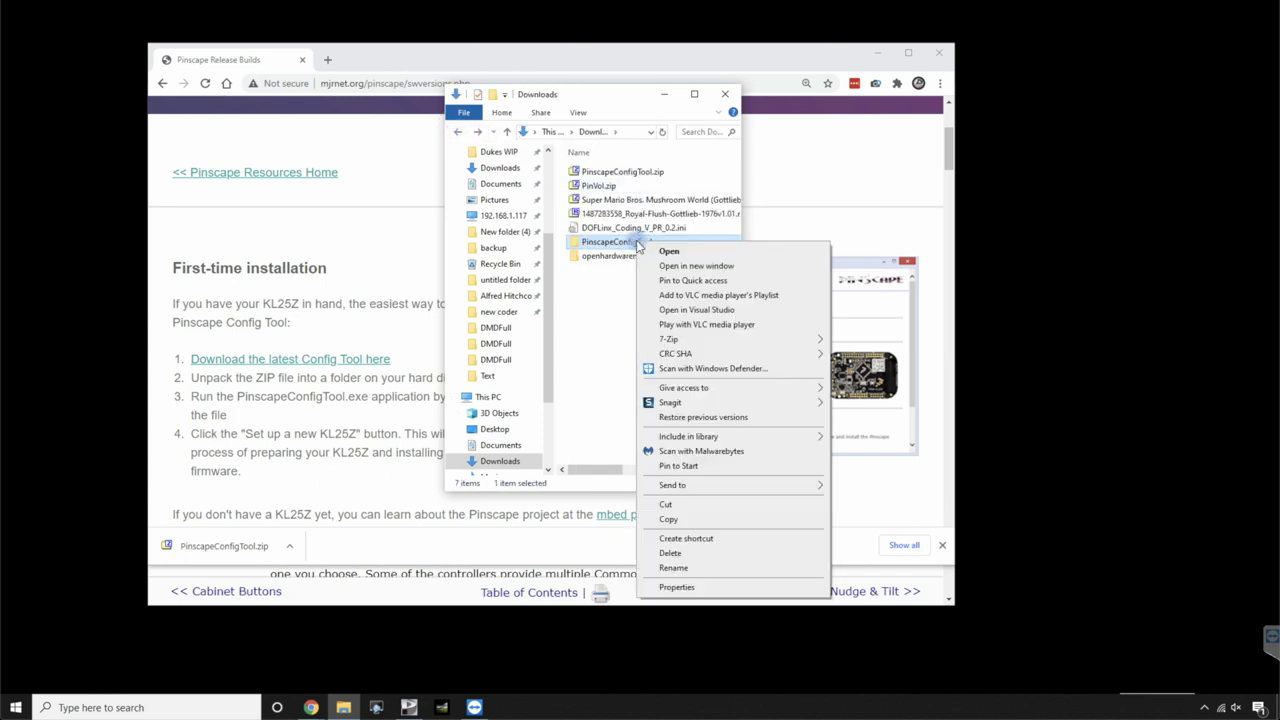
{"action": "left_click", "coordinate": [697, 522]}
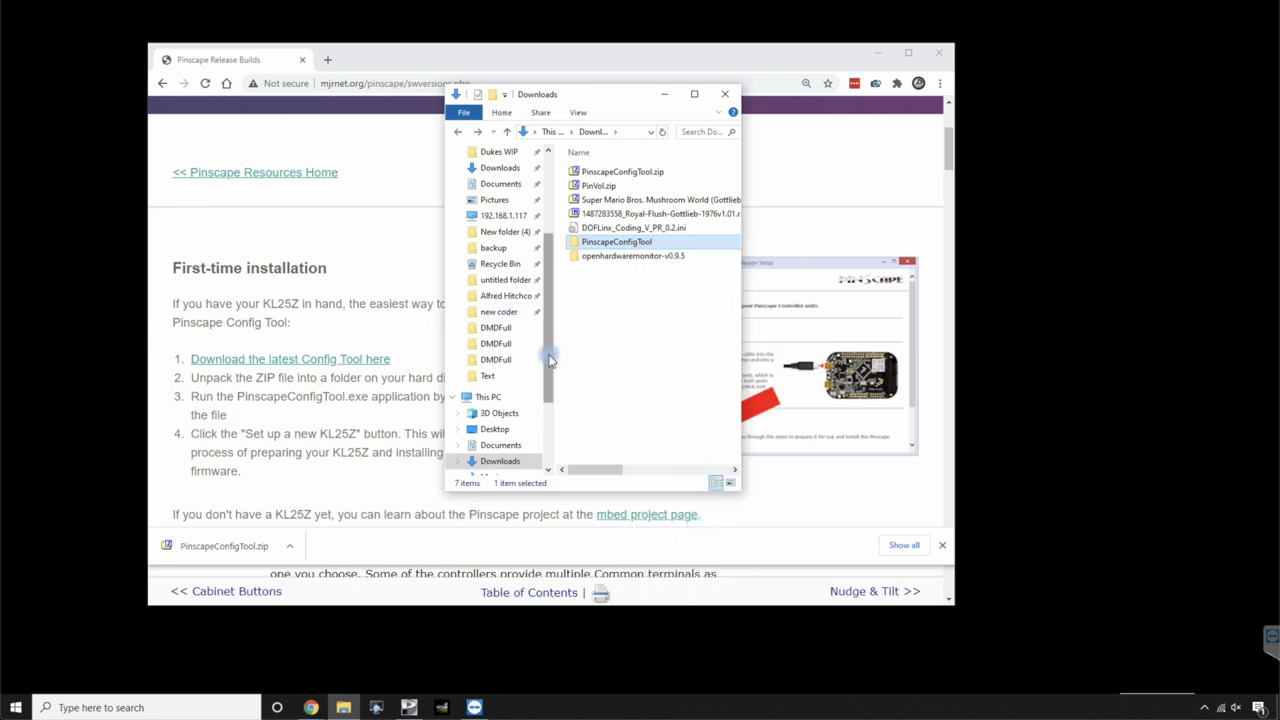
{"action": "scroll", "coordinate": [549, 360], "scroll_direction": "up", "scroll_amount": 2}
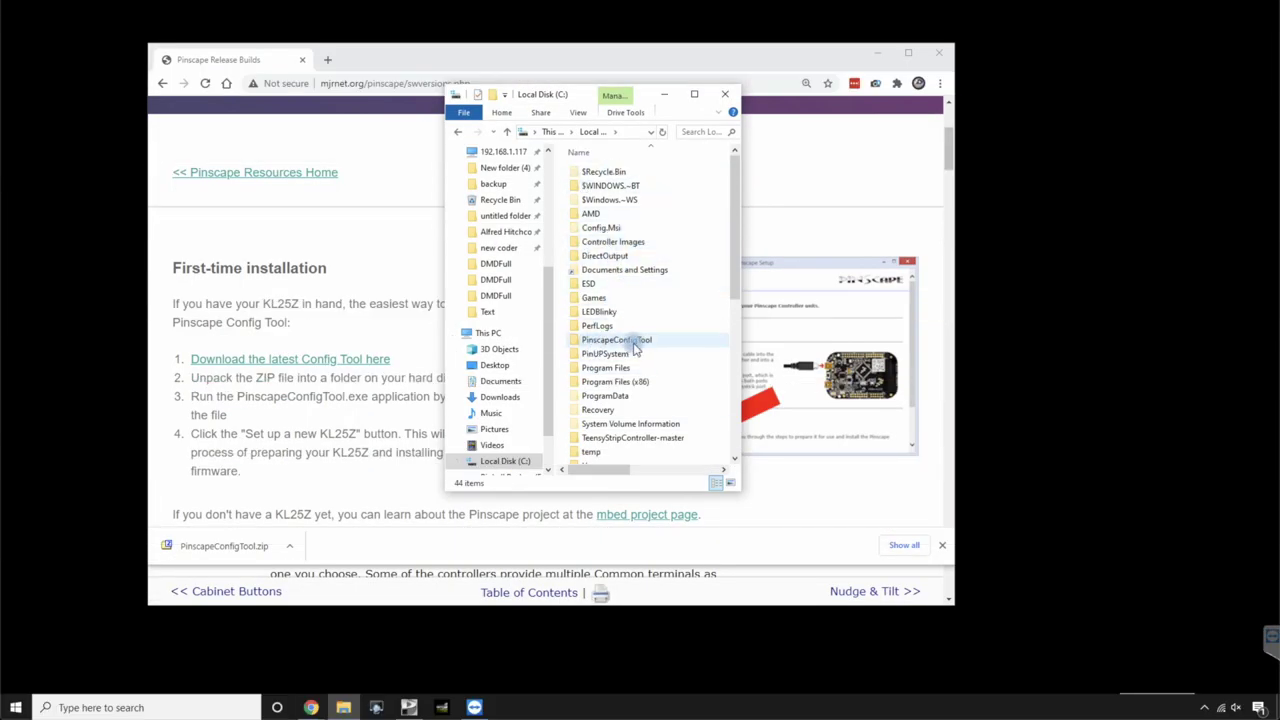
{"action": "double_click", "coordinate": [633, 345]}
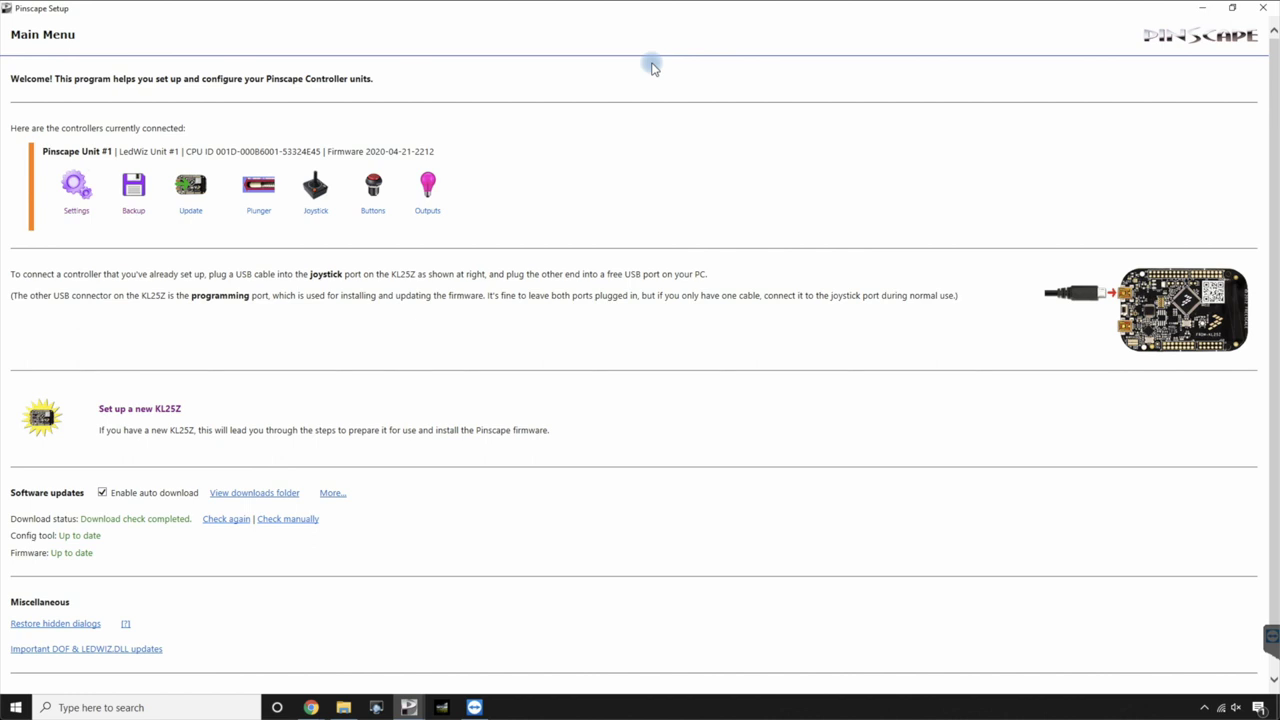
Choose 'Set up a new KL25Z' on the Pinscape main menu.
{"action": "left_click", "coordinate": [141, 413]}
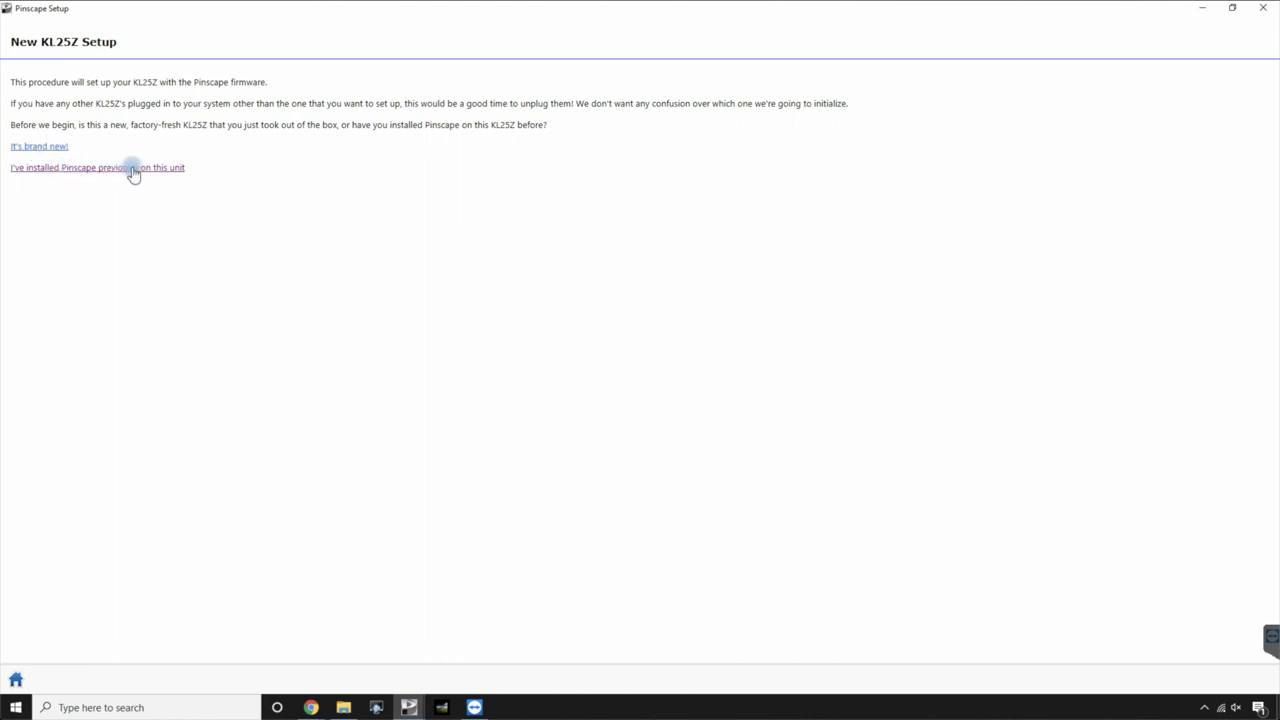
Choose 'It's brand new!', review the plug-in instructions, and go back to the main menu.
{"action": "left_click", "coordinate": [40, 146]}
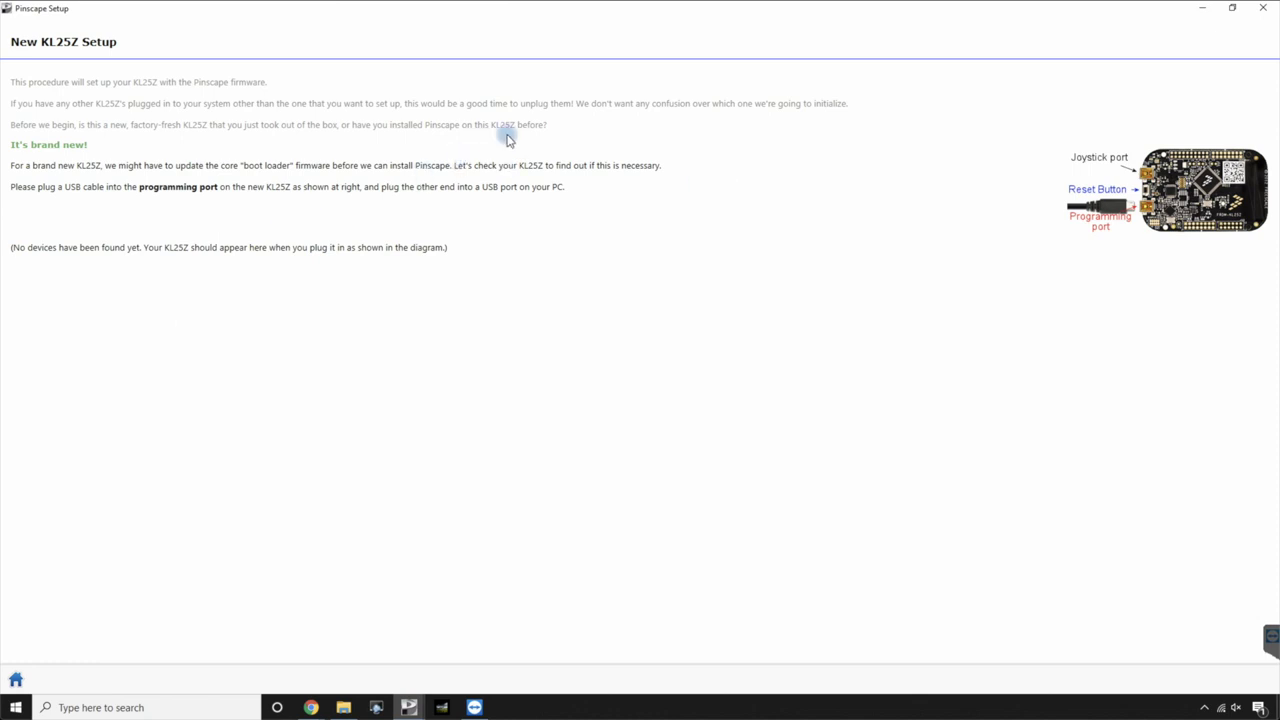
{"action": "left_click", "coordinate": [12, 683]}
{"action": "left_click", "coordinate": [12, 683]}
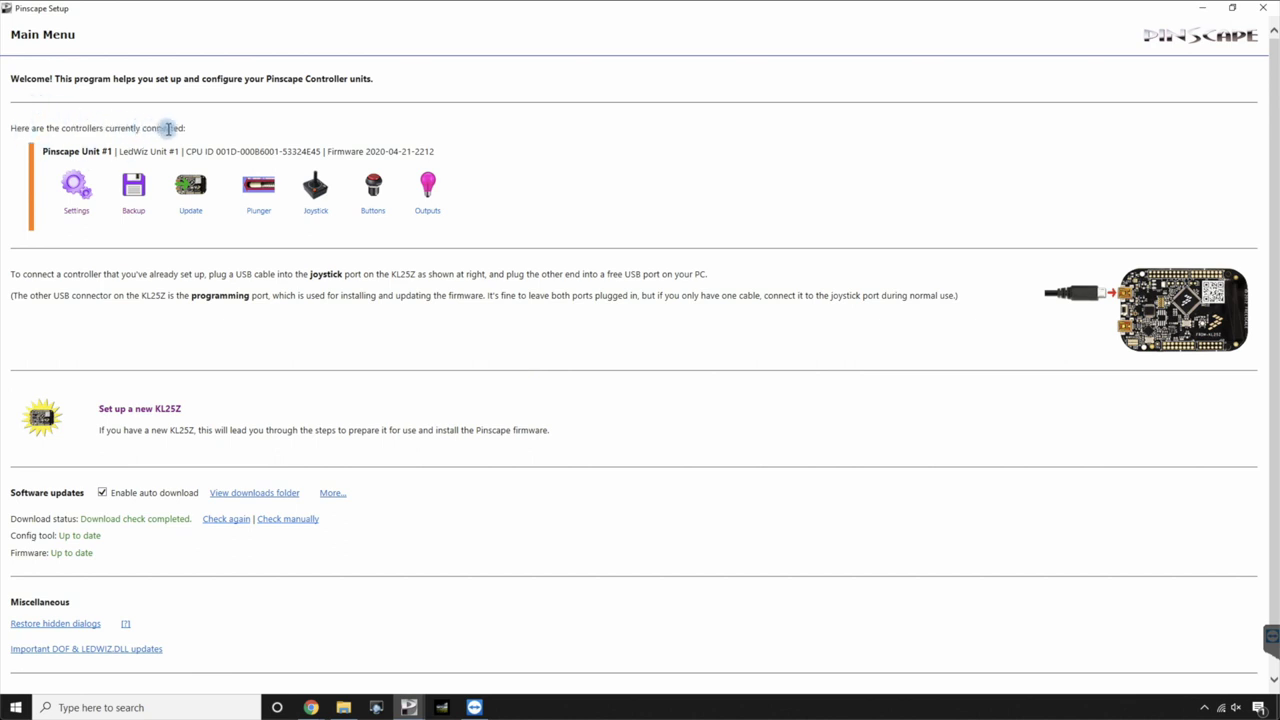
Open Pinscape Unit #1's Settings page and adjust the system type choice.
{"action": "mouse_move", "coordinate": [42, 151]}
{"action": "left_mouse_down"}
{"action": "mouse_move", "coordinate": [137, 147]}
{"action": "mouse_move", "coordinate": [112, 151]}
{"action": "left_mouse_up"}
{"action": "left_click", "coordinate": [498, 316]}
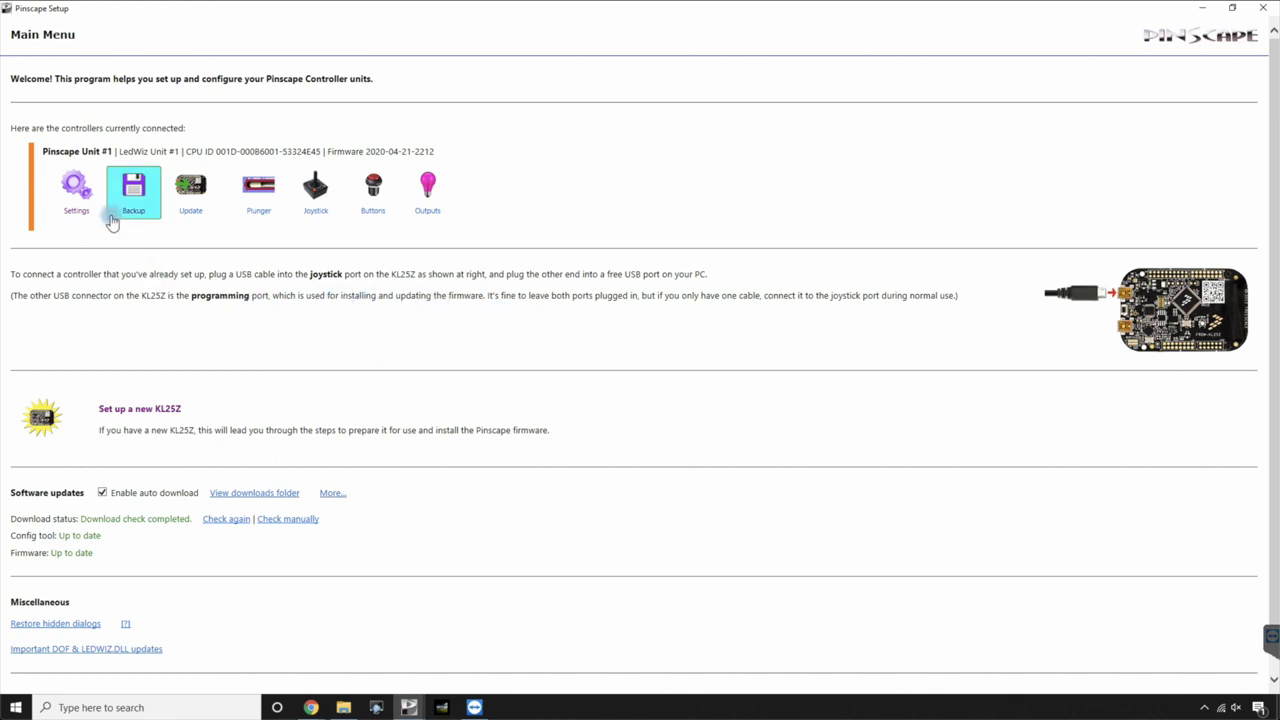
{"action": "left_click", "coordinate": [78, 195]}
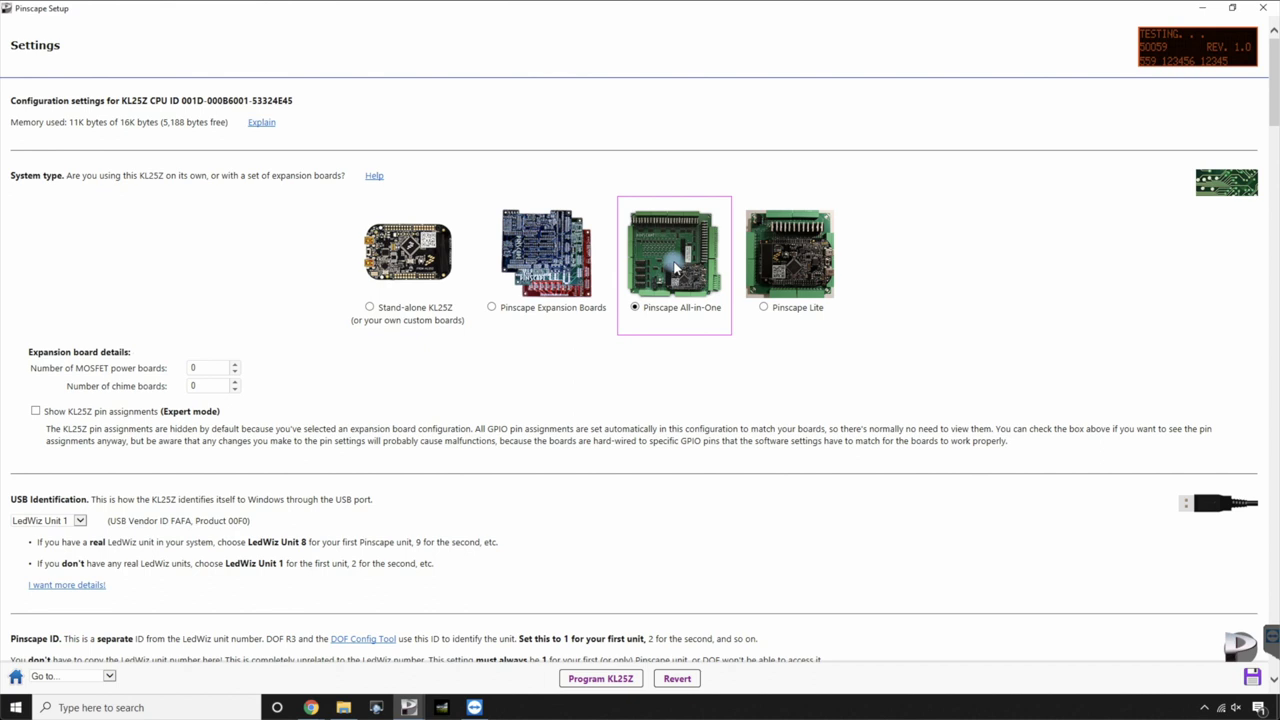
{"action": "left_click", "coordinate": [370, 308]}
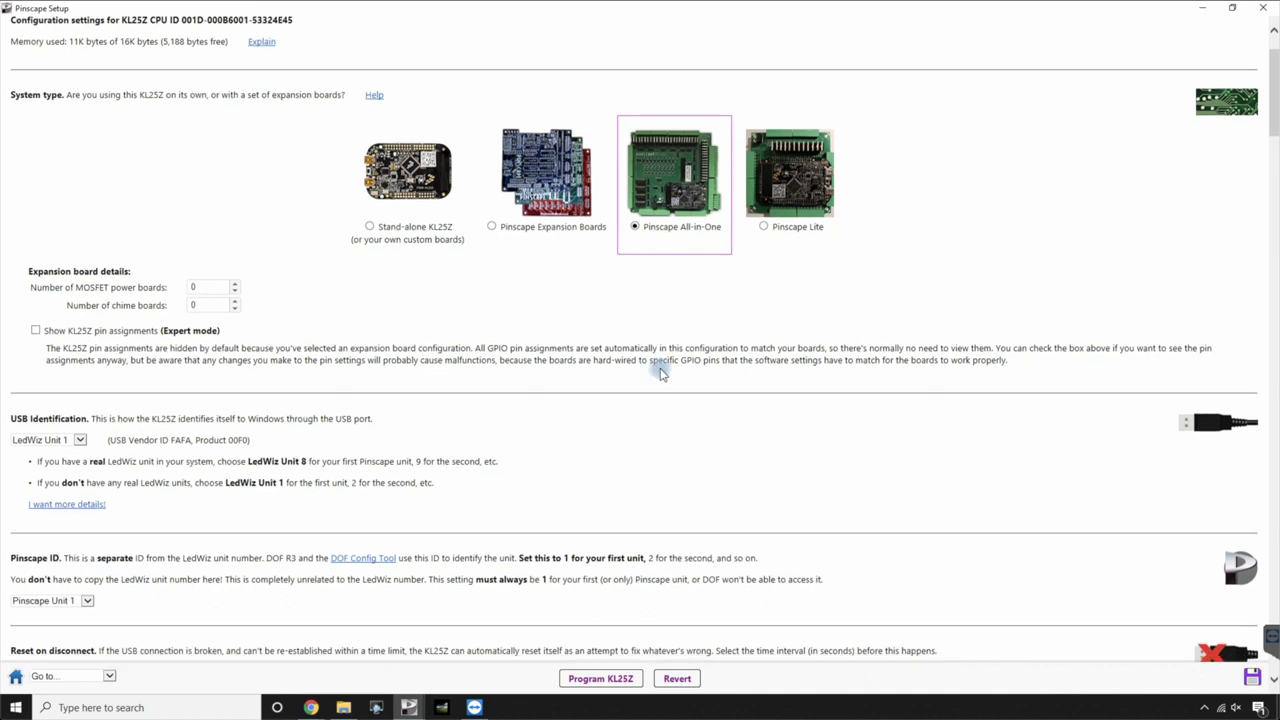
{"action": "scroll", "coordinate": [658, 370], "scroll_direction": "down", "scroll_amount": 1}
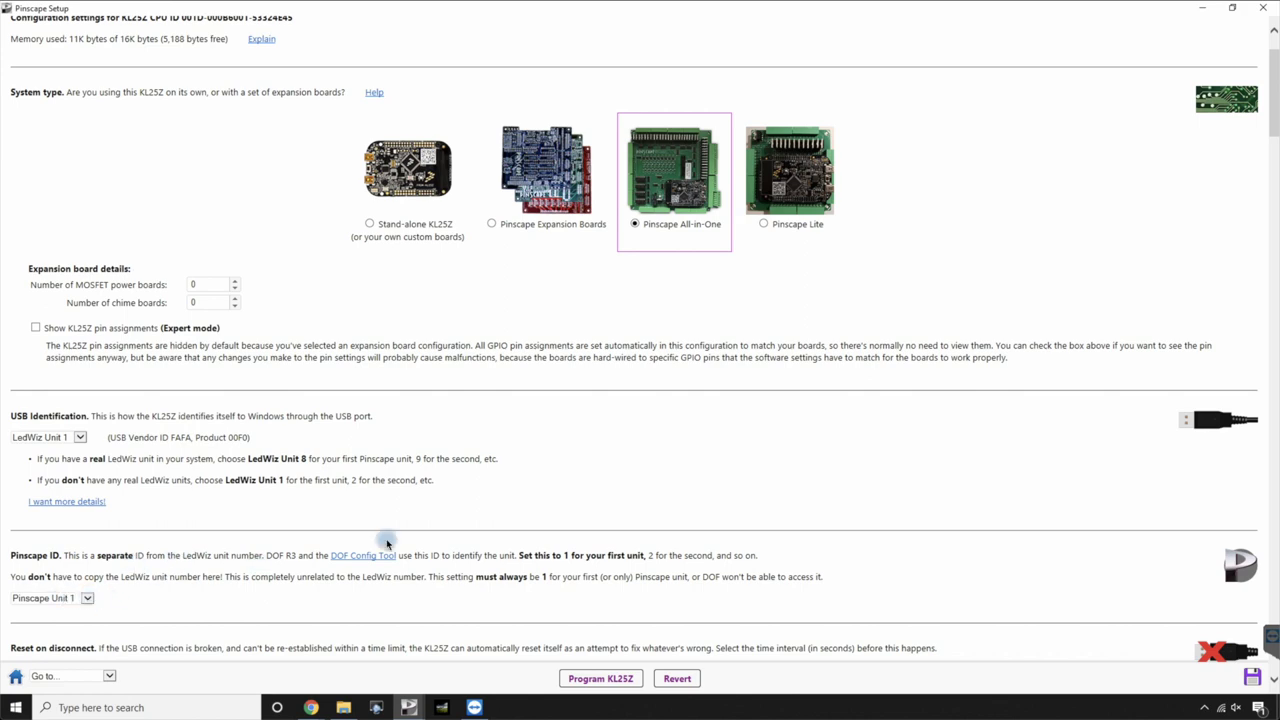
Scroll down to the TV ON switch section and clear its Enabled checkbox.
{"action": "scroll", "coordinate": [609, 458], "scroll_direction": "down", "scroll_amount": 1}
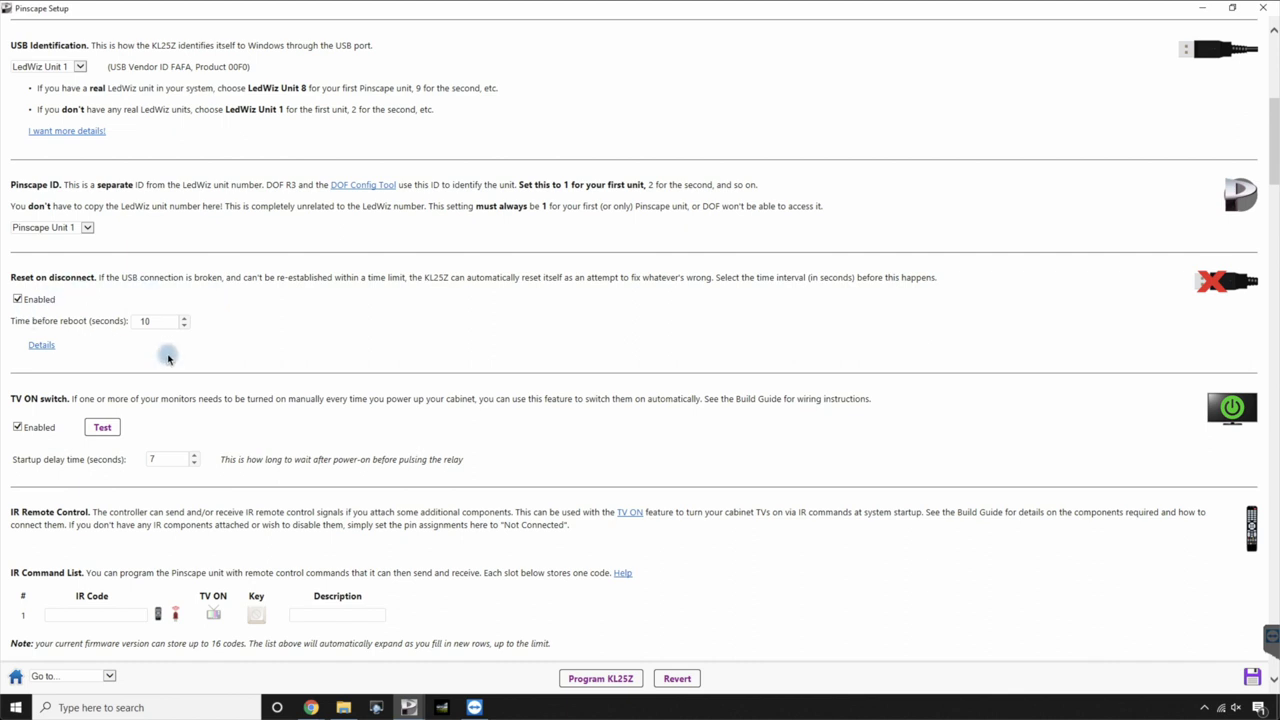
{"action": "scroll", "coordinate": [300, 352], "scroll_direction": "down", "scroll_amount": 1}
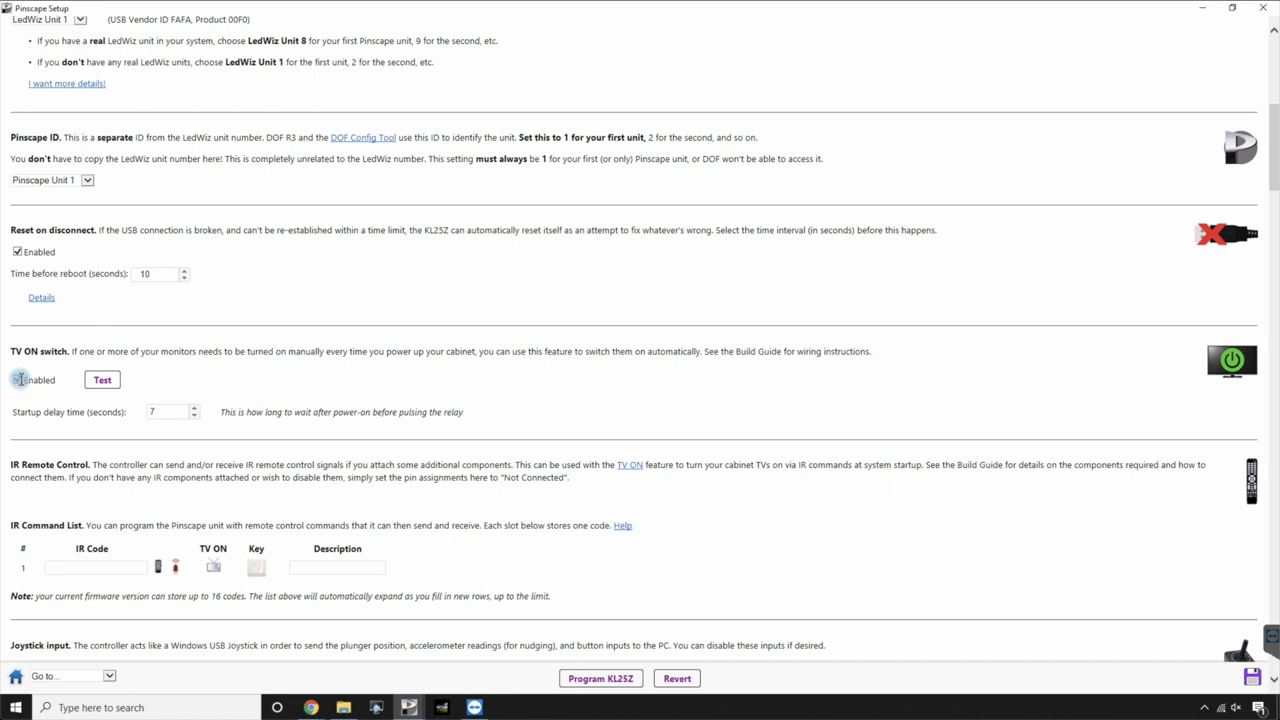
{"action": "left_click", "coordinate": [18, 384]}
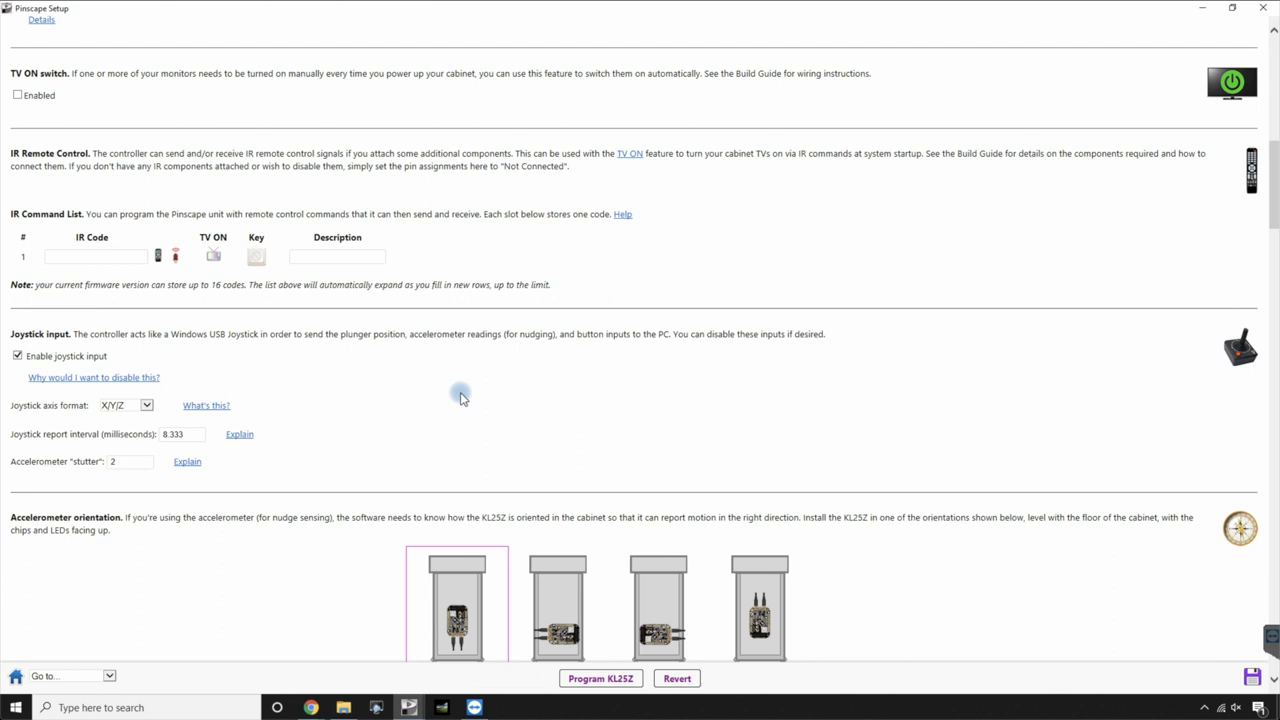
{"action": "scroll", "coordinate": [462, 398], "scroll_direction": "down", "scroll_amount": 5}
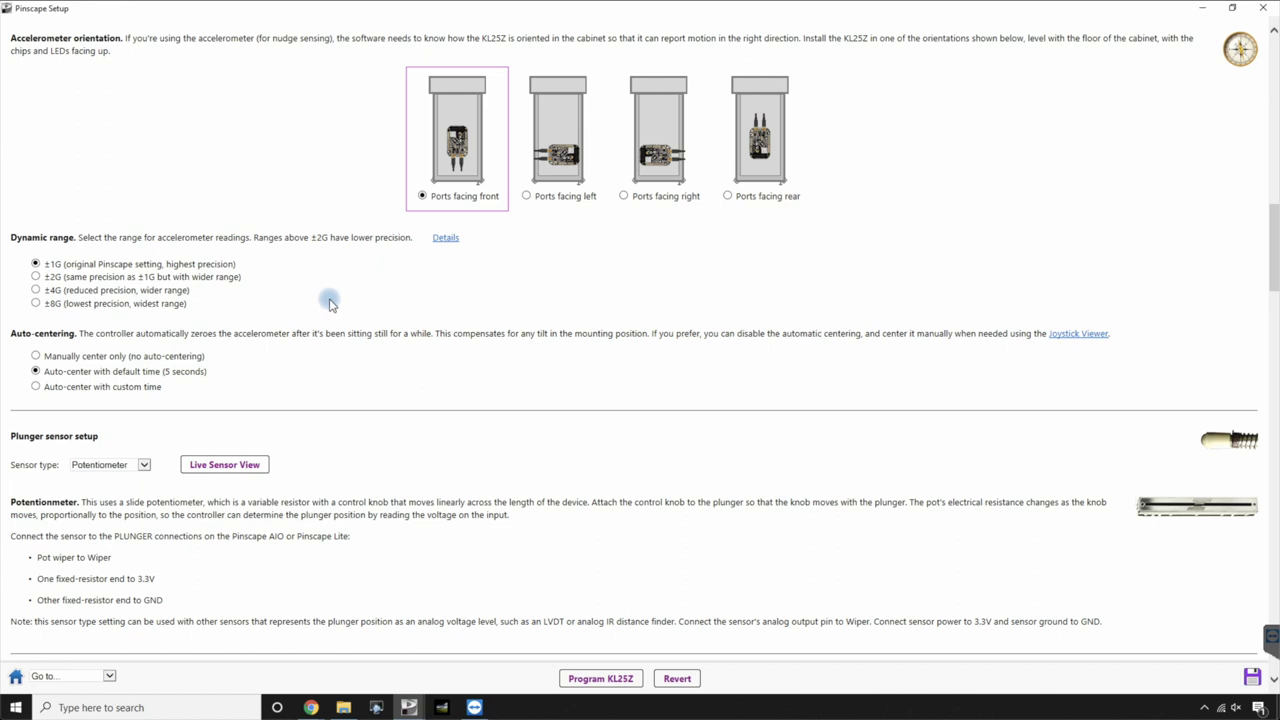
{"action": "scroll", "coordinate": [352, 411], "scroll_direction": "down", "scroll_amount": 3}
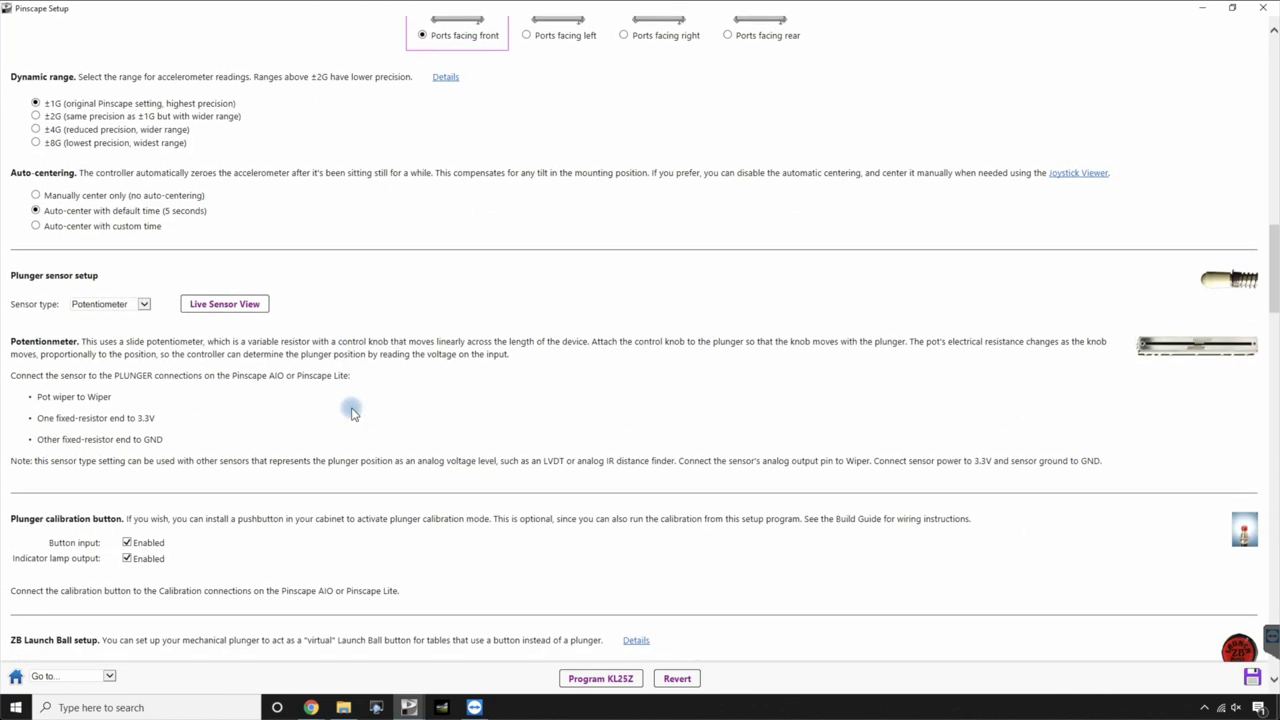
{"action": "scroll", "coordinate": [352, 411], "scroll_direction": "down", "scroll_amount": 1}
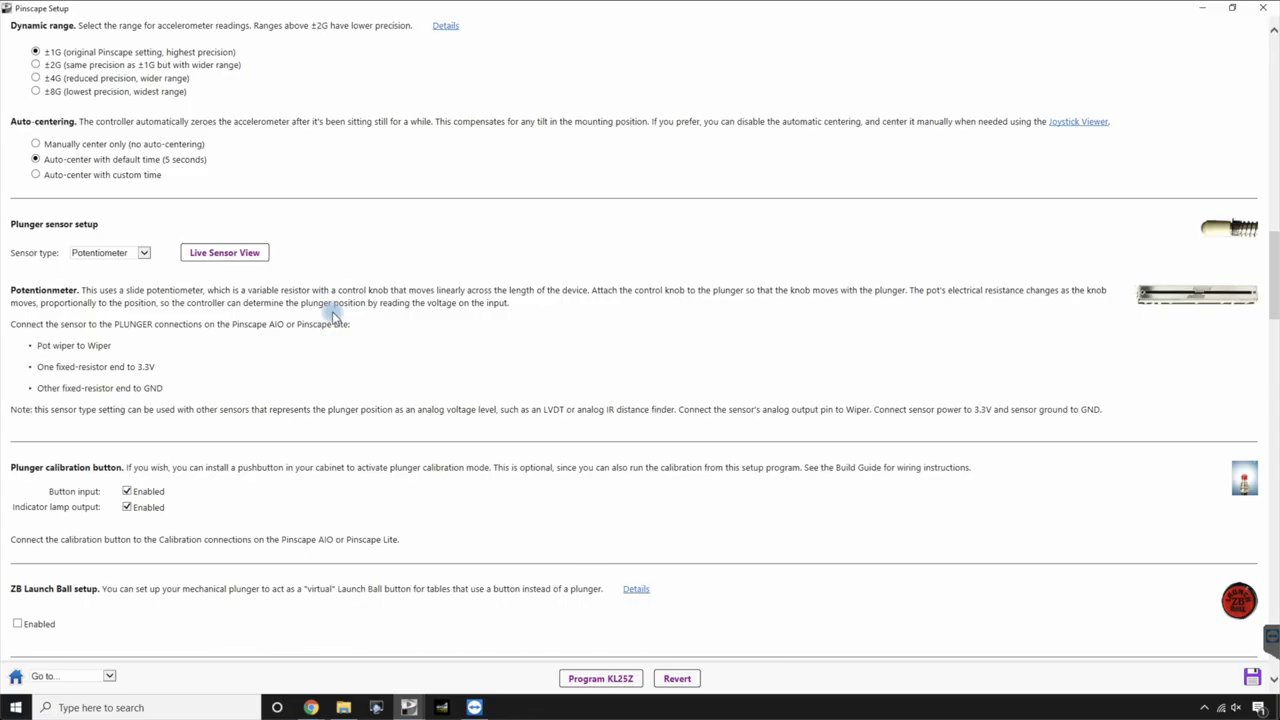
Set the Live Sensor View jitter filter to 10, save it to the device, and uncheck the calibration button input.
{"action": "left_click", "coordinate": [224, 253]}
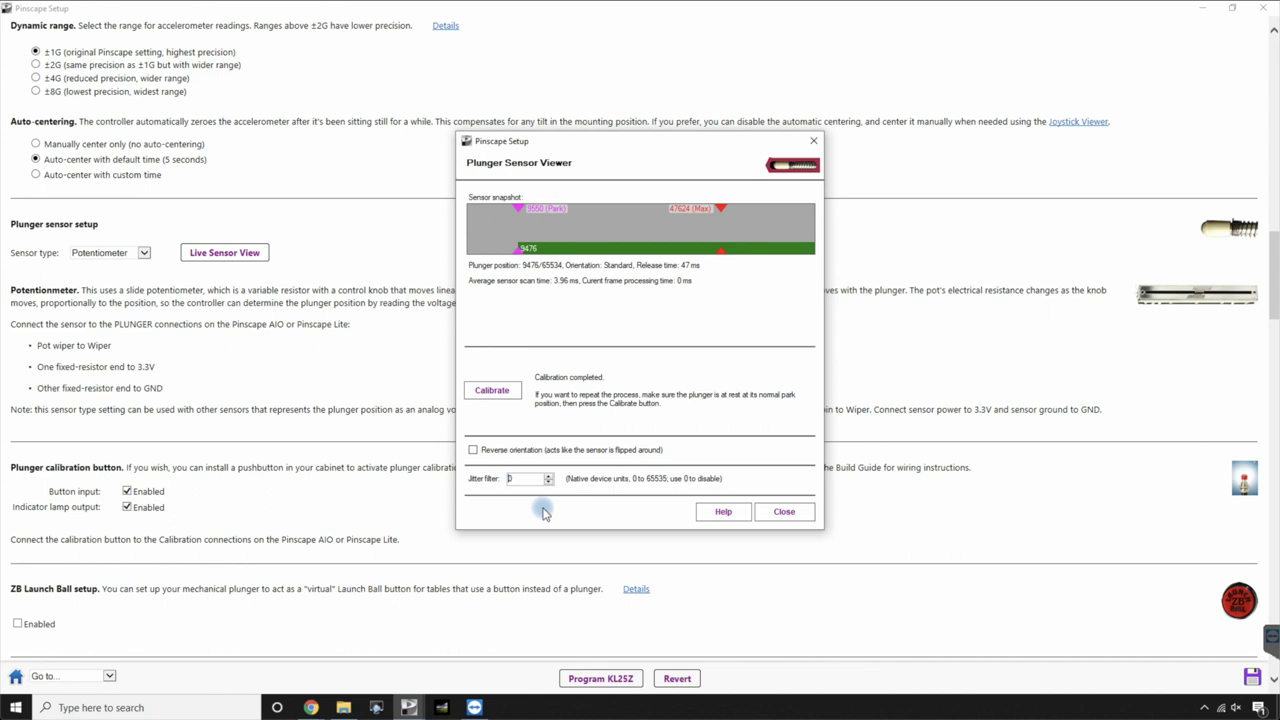
{"action": "type", "text": "1"}
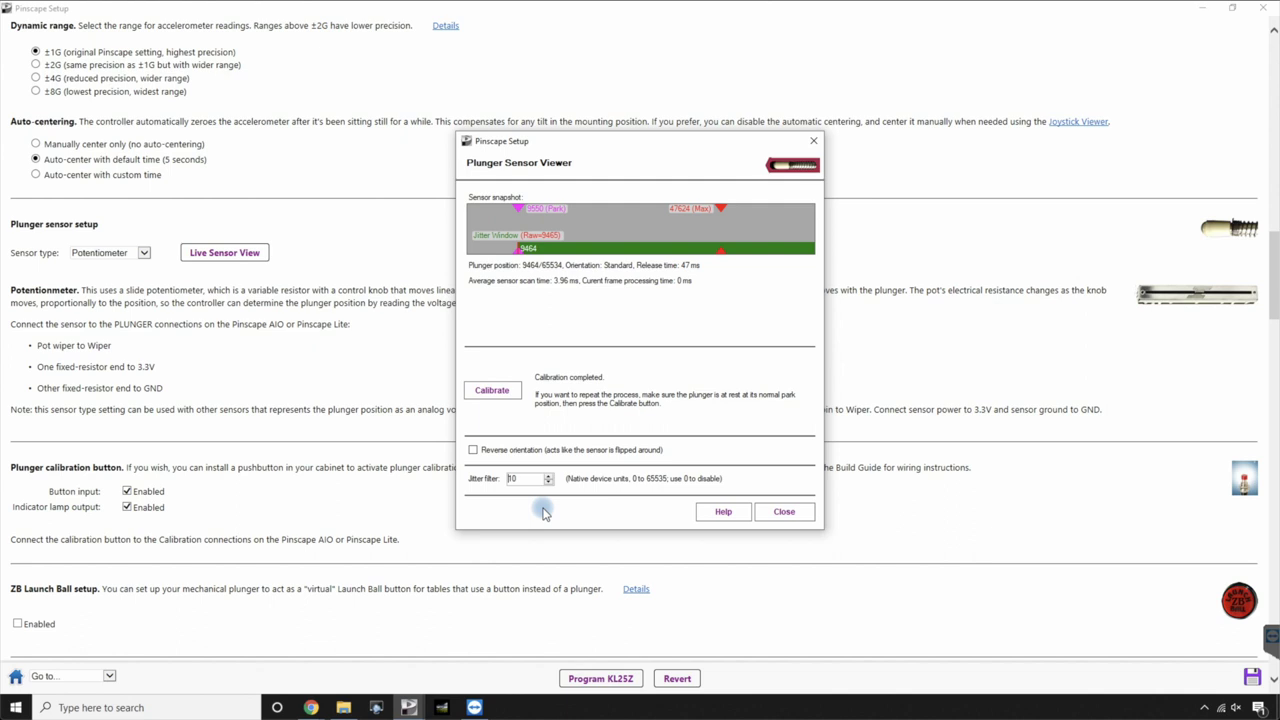
{"action": "left_click", "coordinate": [544, 512]}
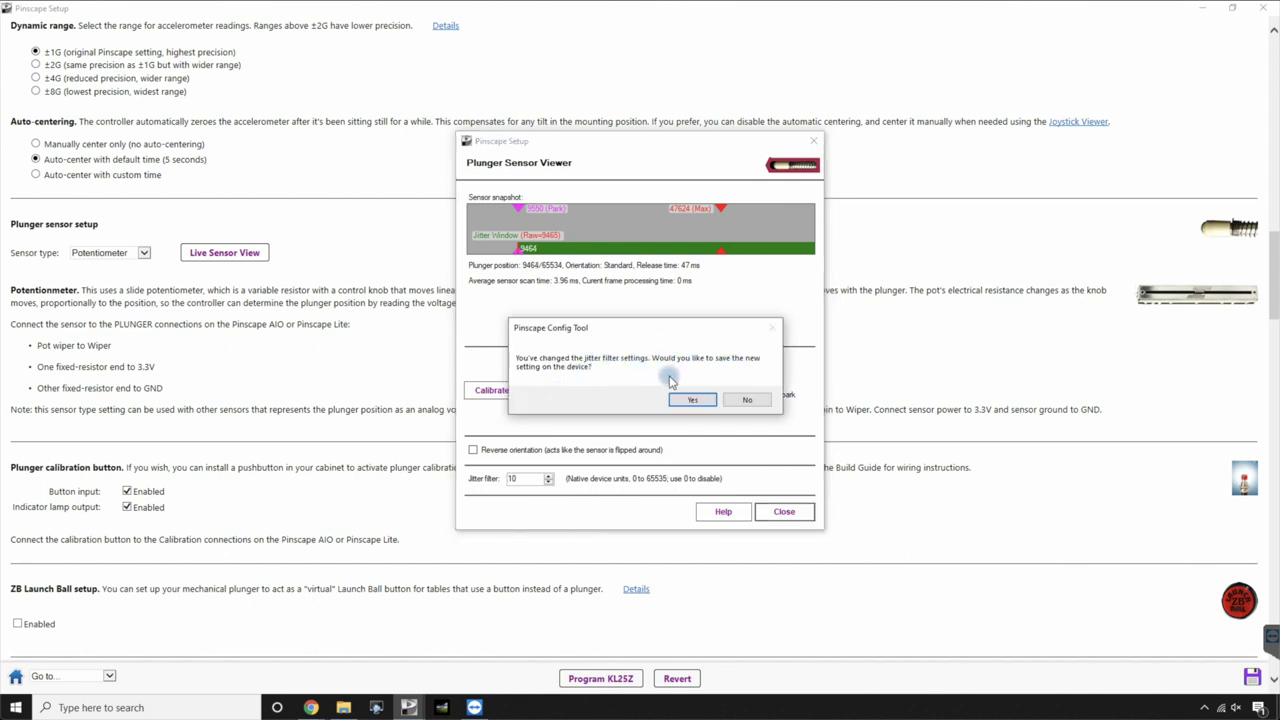
{"action": "left_click", "coordinate": [690, 399]}
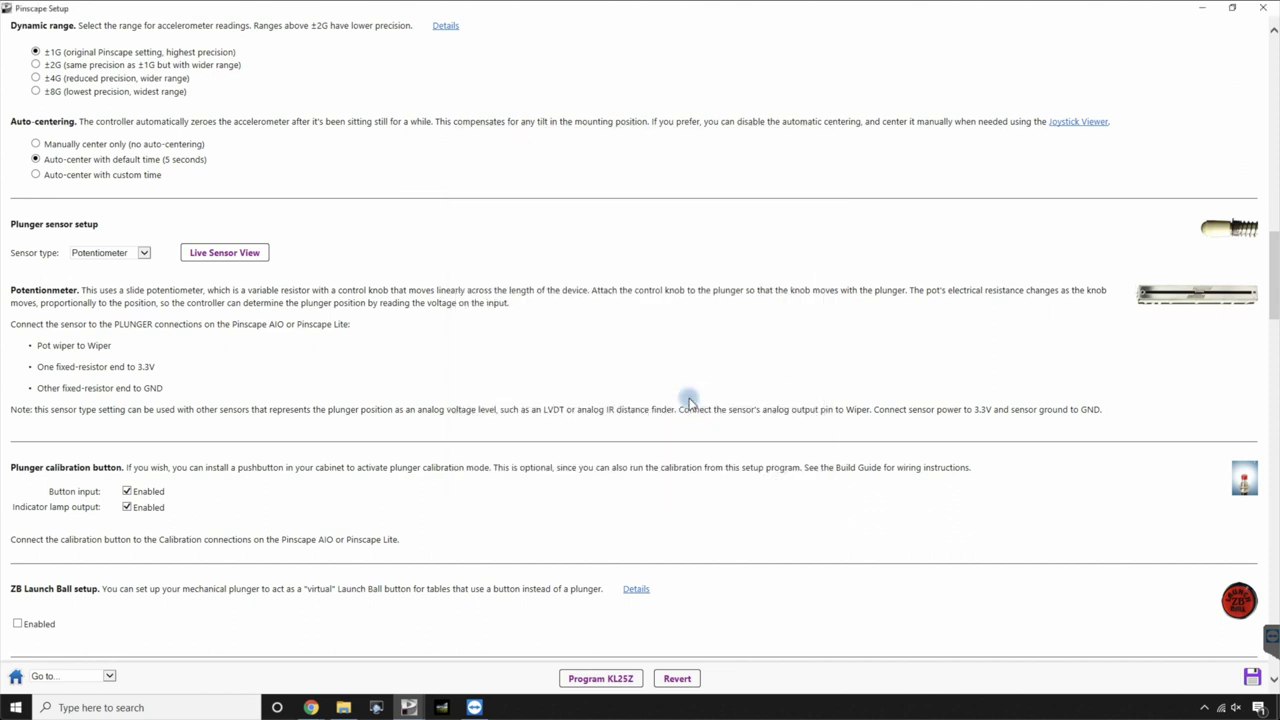
{"action": "left_click", "coordinate": [126, 486]}
Uncheck the calibration indicator lamp output and scroll to the Button inputs section.
{"action": "left_click", "coordinate": [127, 503]}
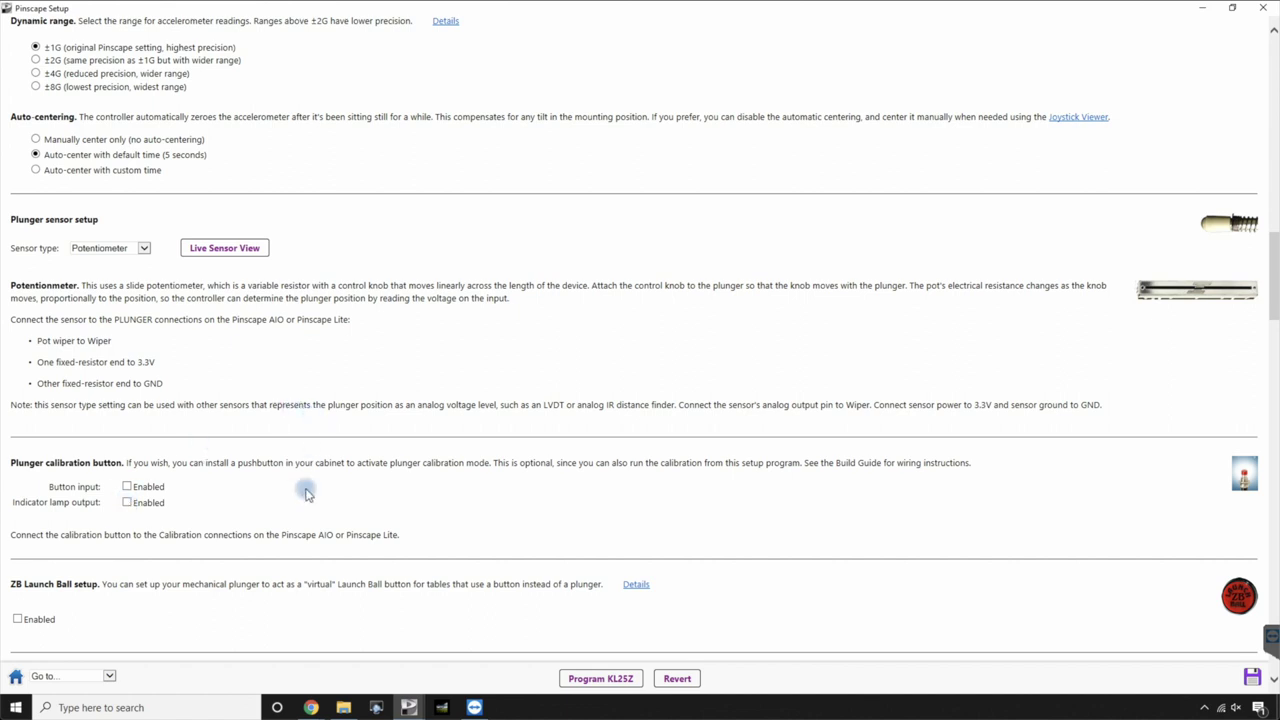
{"action": "scroll", "coordinate": [307, 494], "scroll_direction": "down", "scroll_amount": 1}
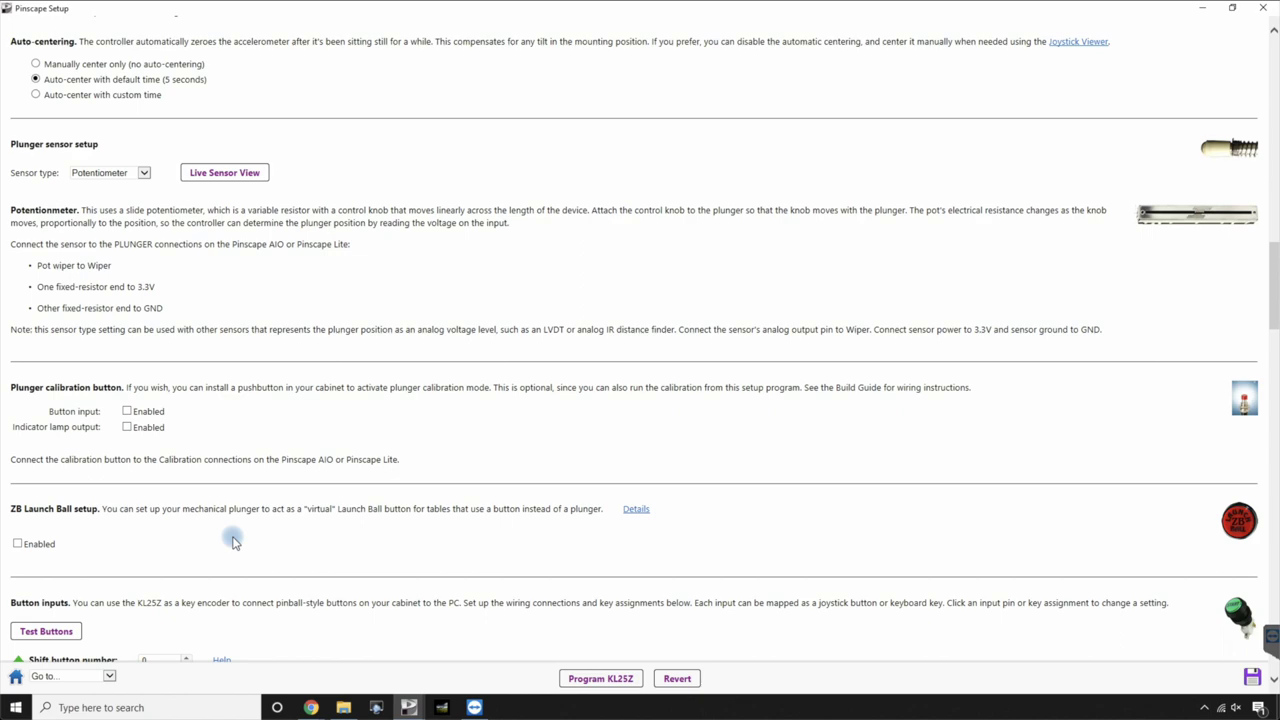
{"action": "scroll", "coordinate": [233, 541], "scroll_direction": "down", "scroll_amount": 4}
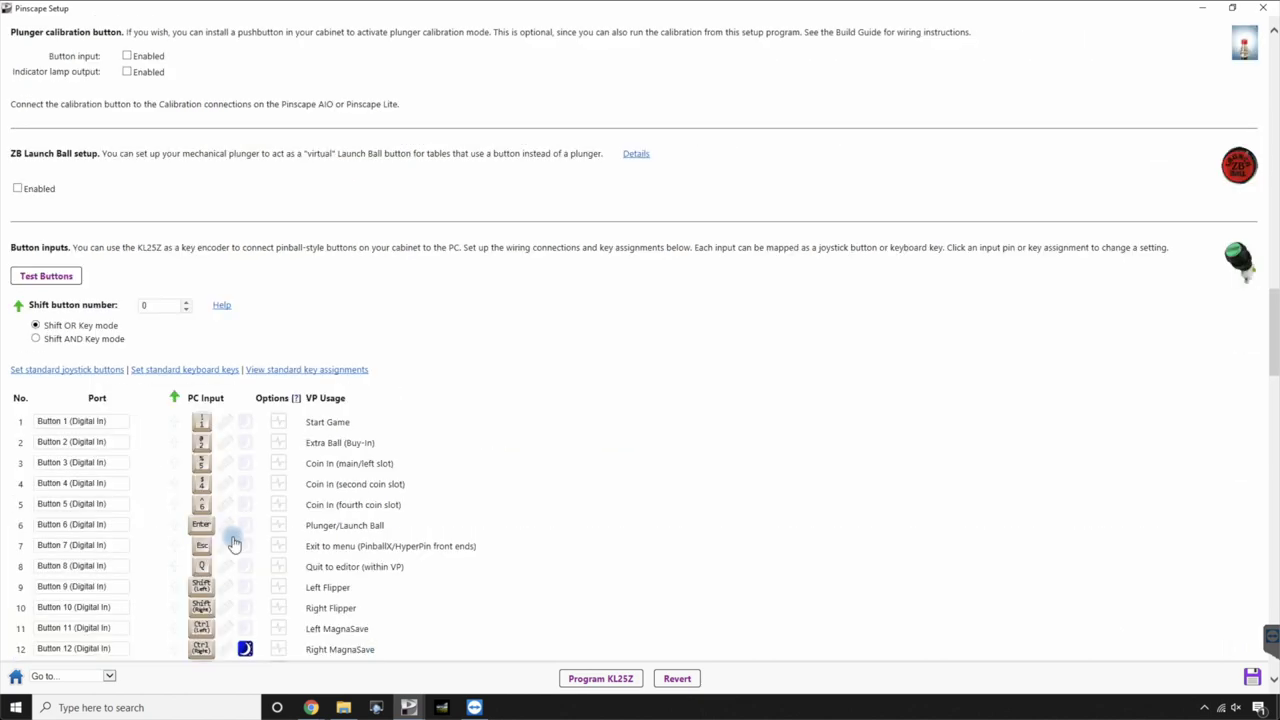
{"action": "scroll", "coordinate": [233, 541], "scroll_direction": "down", "scroll_amount": 7}
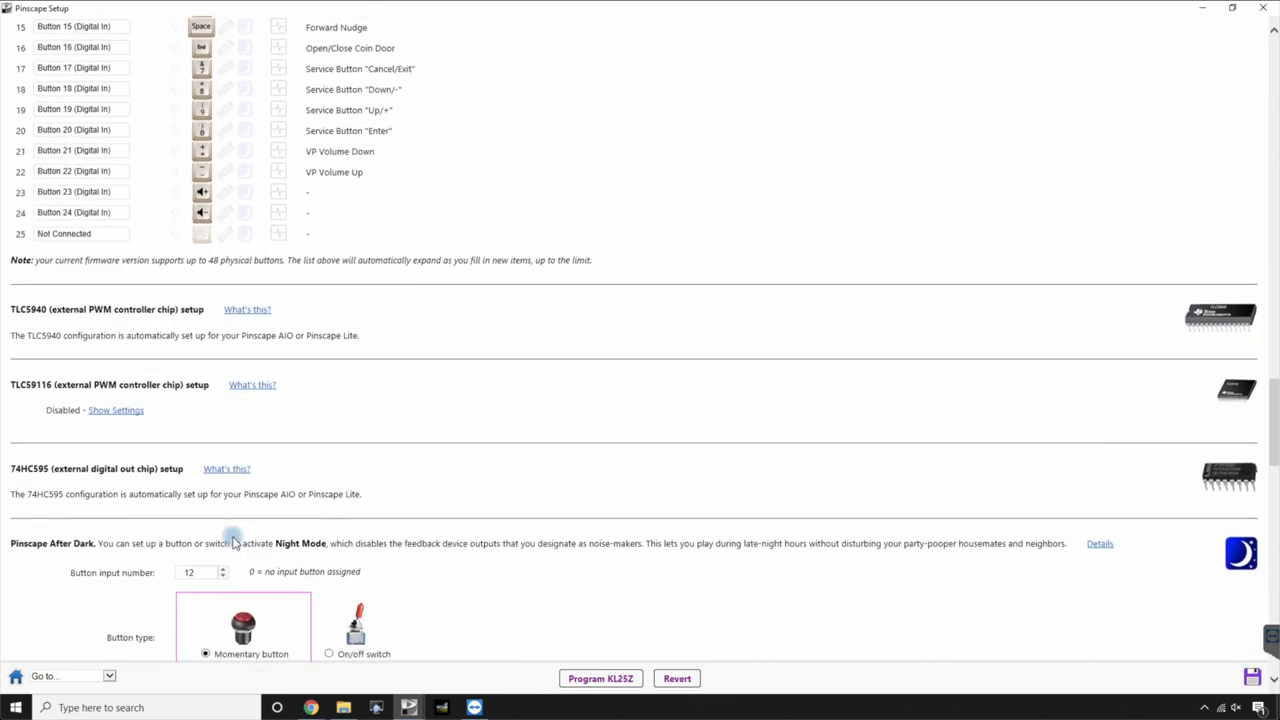
{"action": "scroll", "coordinate": [461, 152], "scroll_direction": "up", "scroll_amount": 1}
{"action": "scroll", "coordinate": [461, 152], "scroll_direction": "up", "scroll_amount": 5}
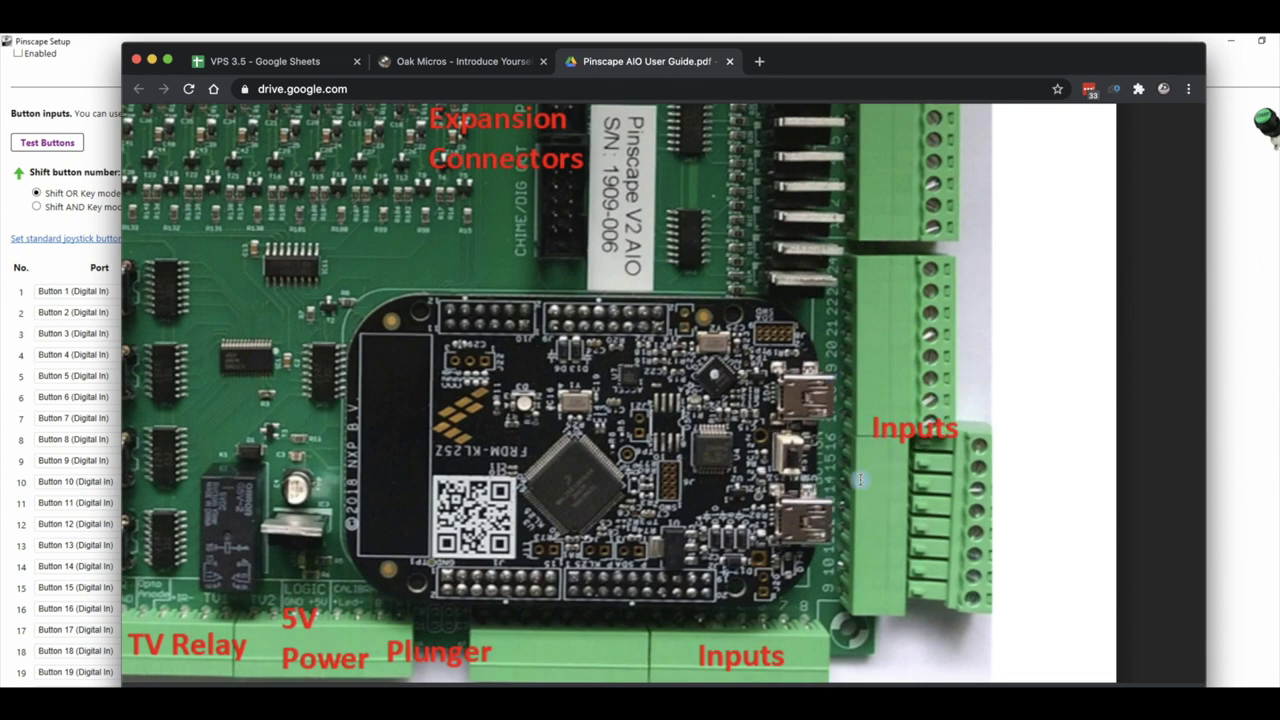
Scroll around the AIO User Guide photo labelling the Inputs, Plunger and Power connectors.
{"action": "scroll", "coordinate": [920, 395], "scroll_direction": "down", "scroll_amount": 3}
{"action": "scroll", "coordinate": [915, 398], "scroll_direction": "up", "scroll_amount": 2}
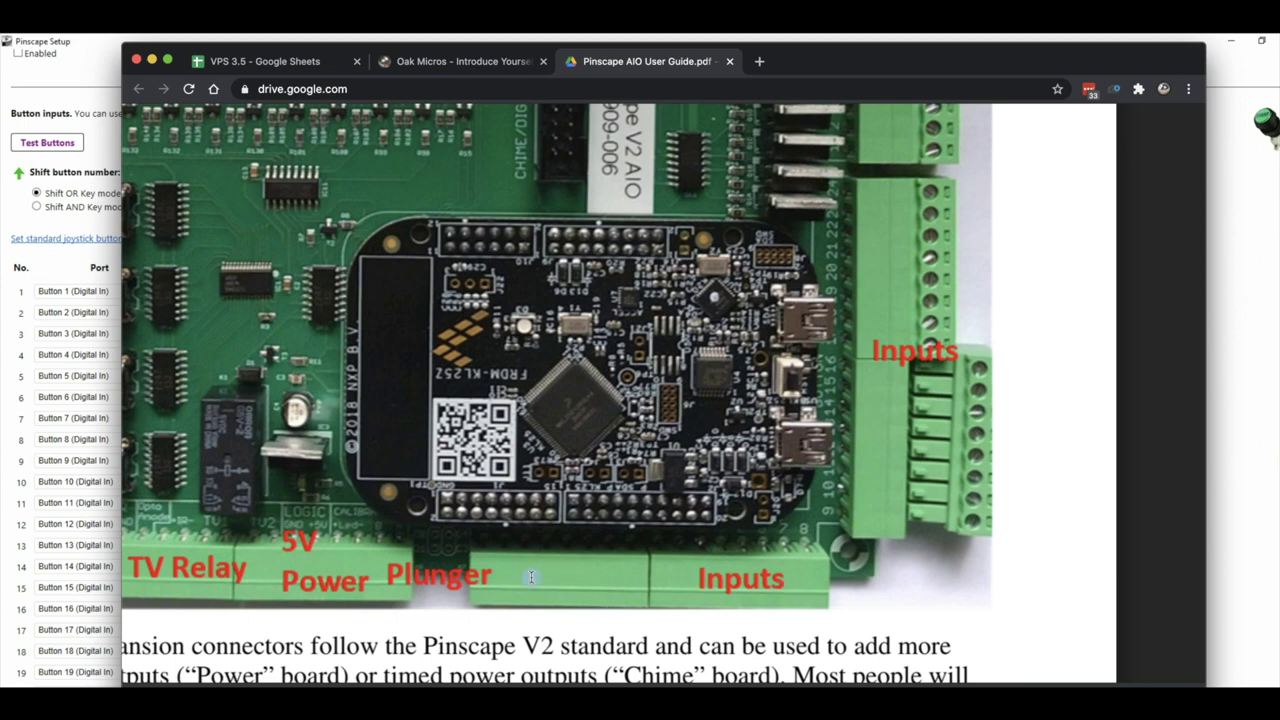
{"action": "scroll", "coordinate": [867, 375], "scroll_direction": "up", "scroll_amount": 2}
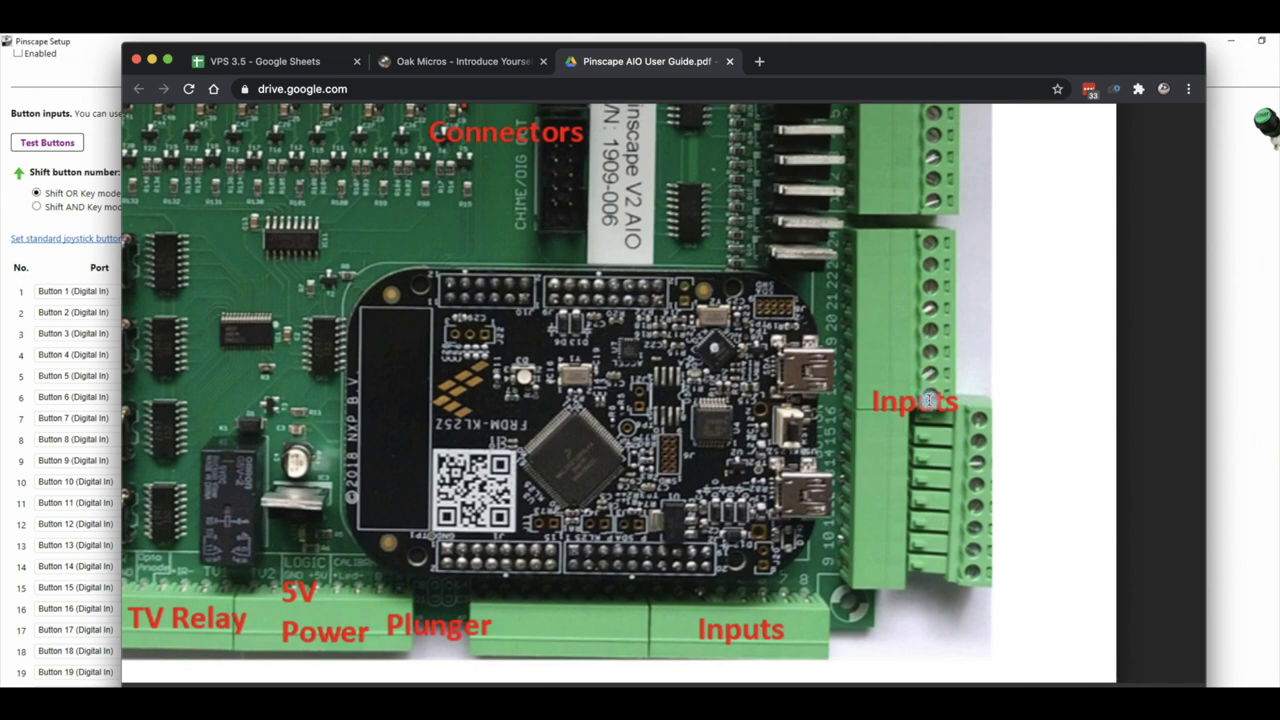
{"action": "scroll", "coordinate": [920, 551], "scroll_direction": "down", "scroll_amount": 4}
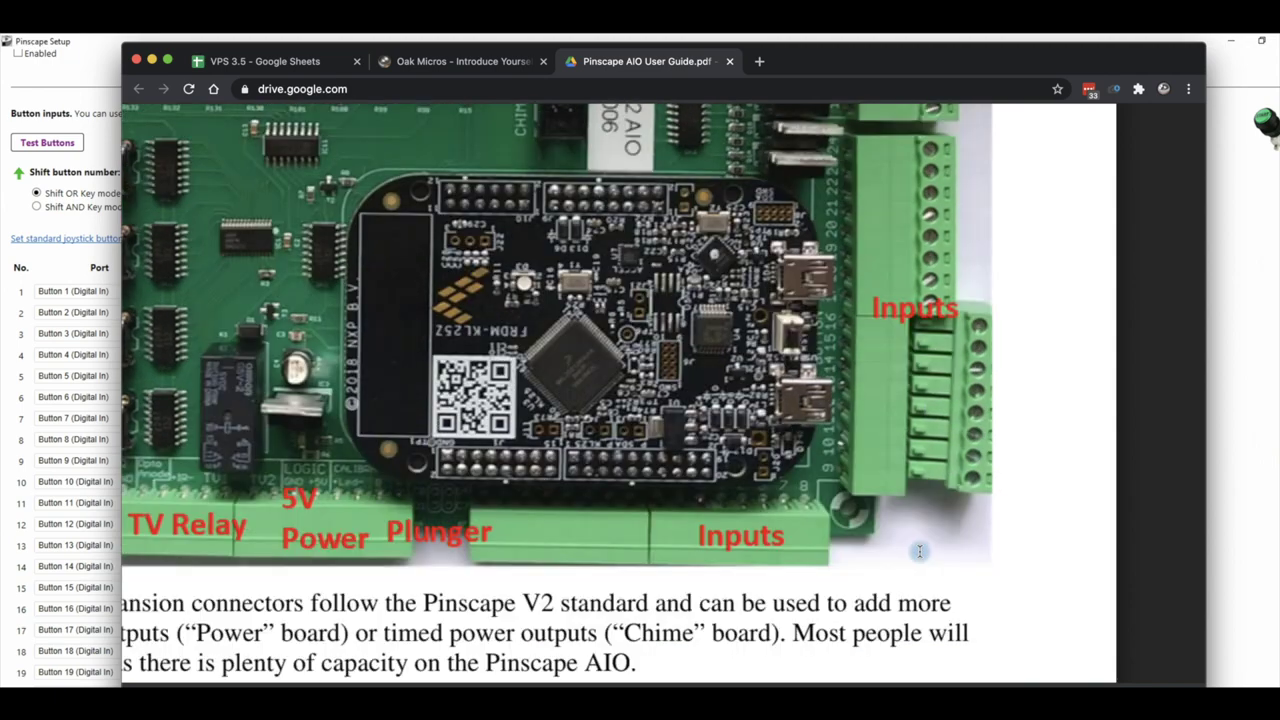
{"action": "scroll", "coordinate": [920, 551], "scroll_direction": "down", "scroll_amount": 2}
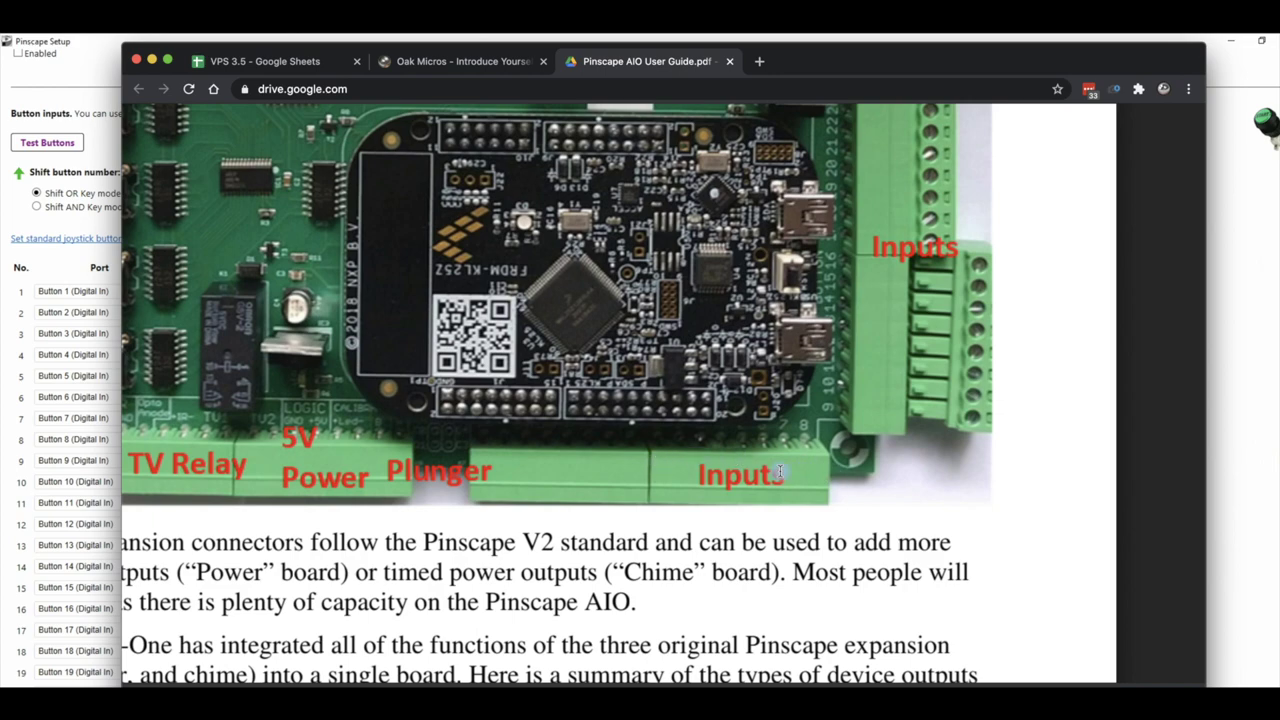
{"action": "scroll", "coordinate": [848, 476], "scroll_direction": "up", "scroll_amount": 3}
{"action": "scroll", "coordinate": [848, 476], "scroll_direction": "up", "scroll_amount": 1}
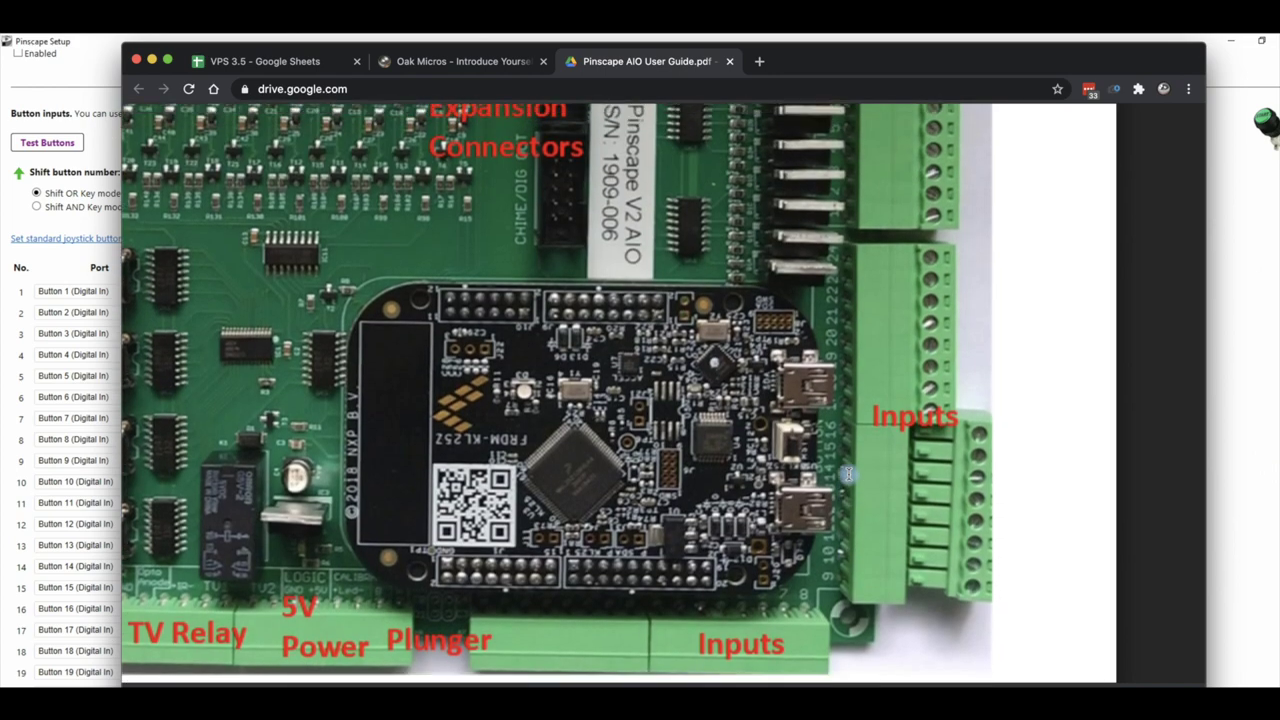
{"action": "scroll", "coordinate": [848, 476], "scroll_direction": "up", "scroll_amount": 1}
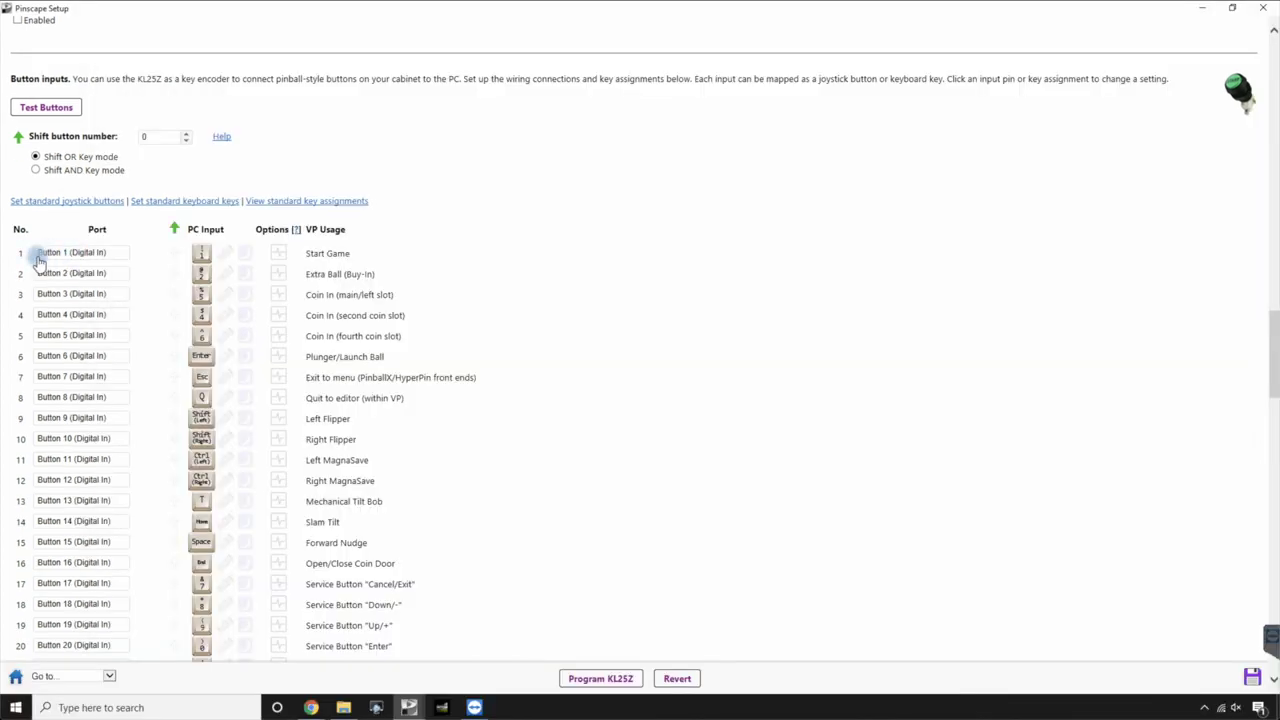
Set the ports of button inputs 1–4 to Not Connected.
{"action": "left_click", "coordinate": [109, 256]}
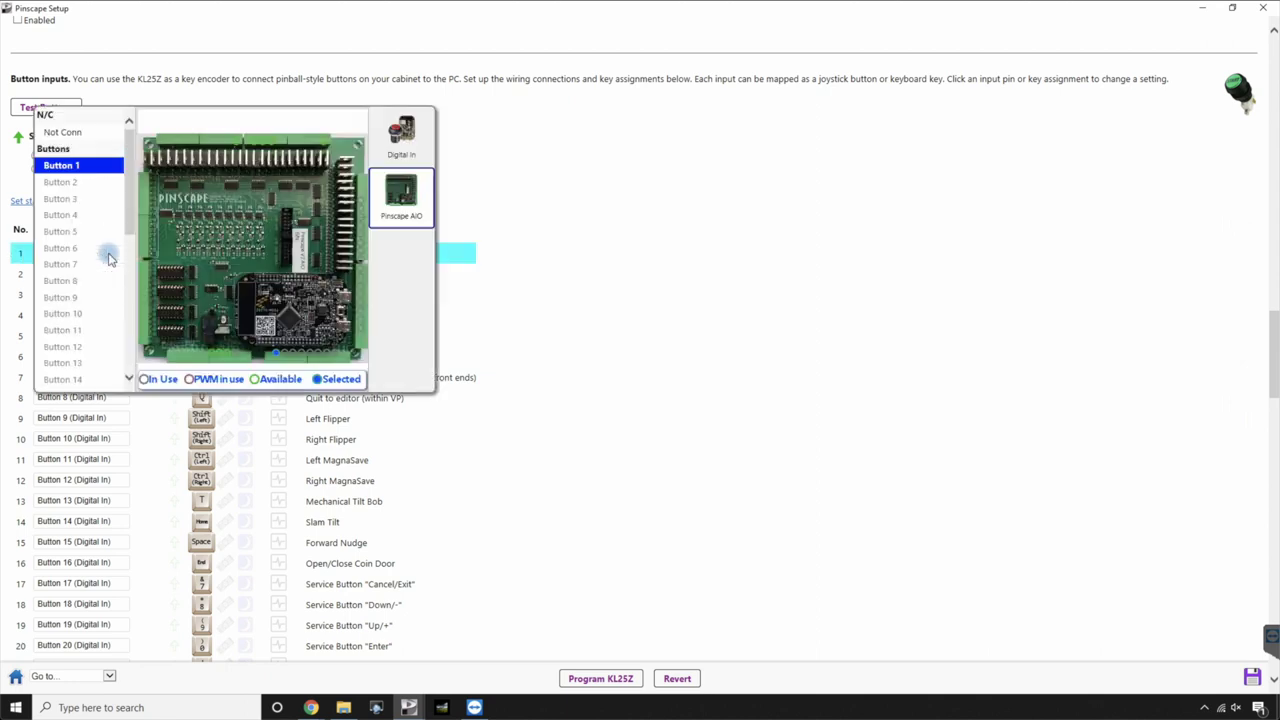
{"action": "left_click", "coordinate": [73, 133]}
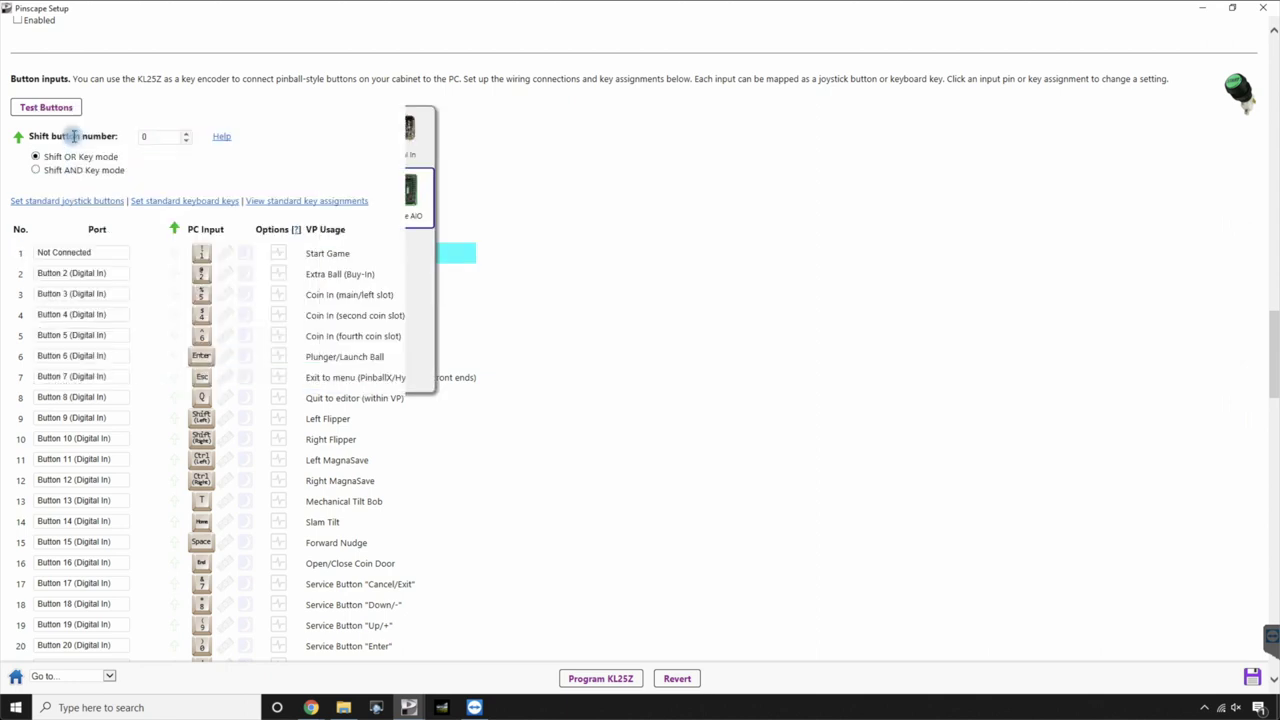
{"action": "left_click", "coordinate": [66, 279]}
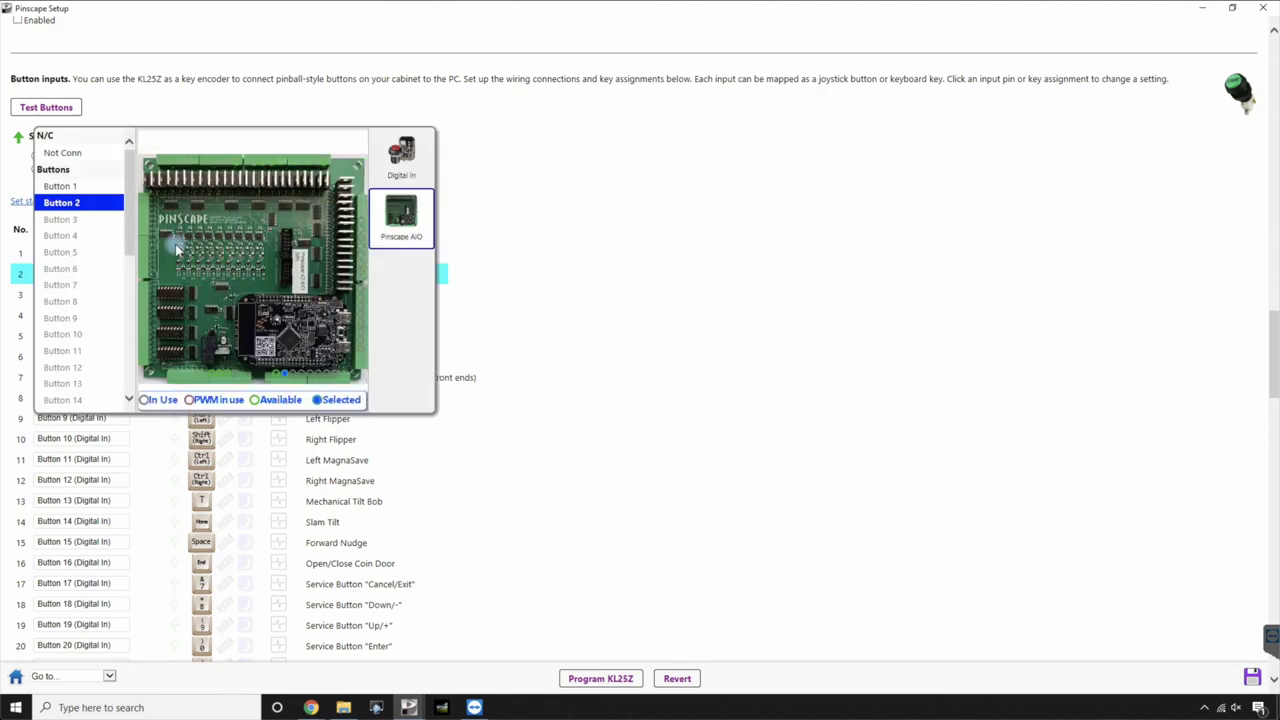
{"action": "left_click", "coordinate": [62, 155]}
{"action": "left_click", "coordinate": [70, 294]}
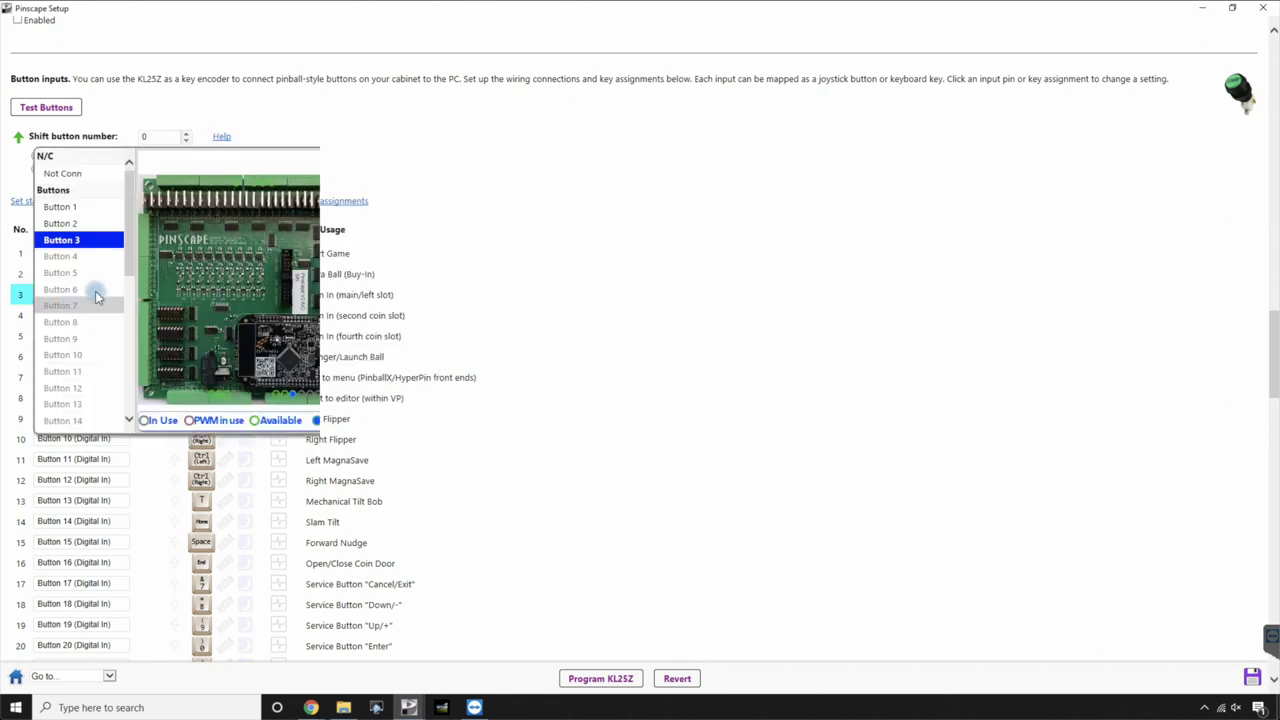
{"action": "left_click", "coordinate": [62, 173]}
{"action": "left_click", "coordinate": [65, 314]}
{"action": "left_click", "coordinate": [62, 193]}
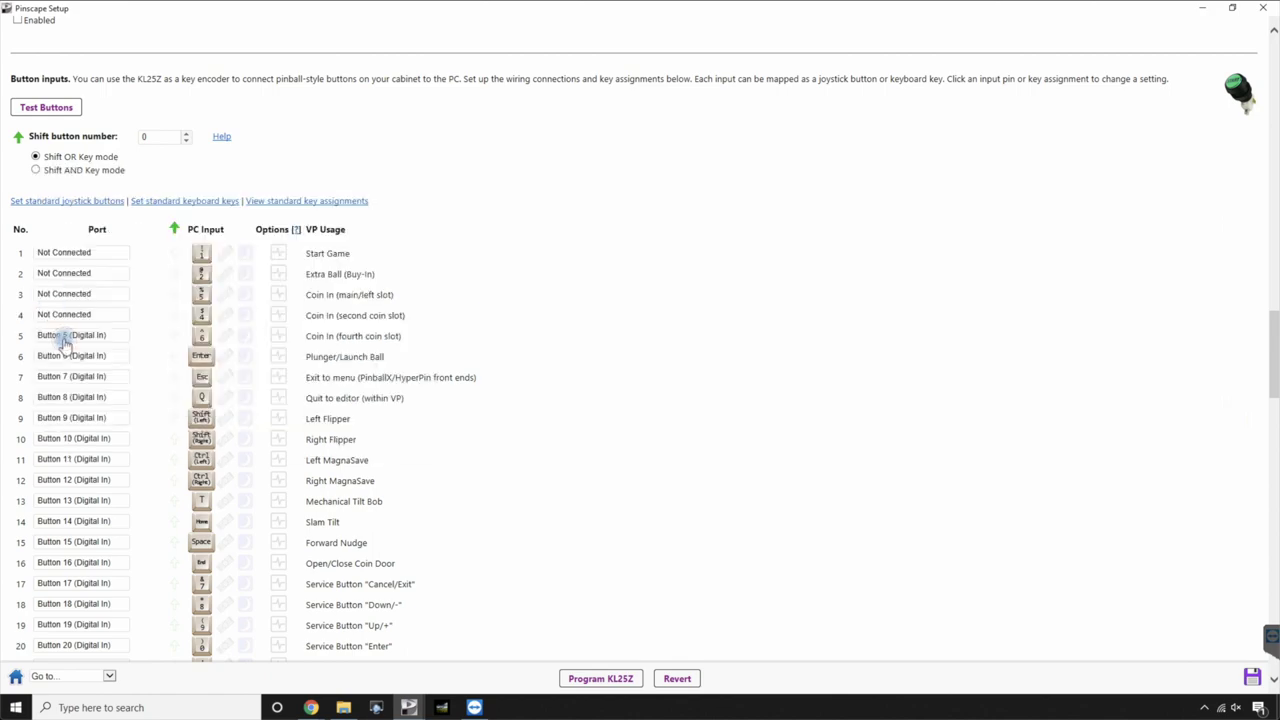
Set the ports of button inputs 5–8 to Not Connected as well.
{"action": "left_click", "coordinate": [65, 335]}
{"action": "left_click", "coordinate": [62, 214]}
{"action": "left_click", "coordinate": [65, 355]}
{"action": "left_click", "coordinate": [62, 235]}
{"action": "left_click", "coordinate": [65, 376]}
{"action": "left_click", "coordinate": [62, 255]}
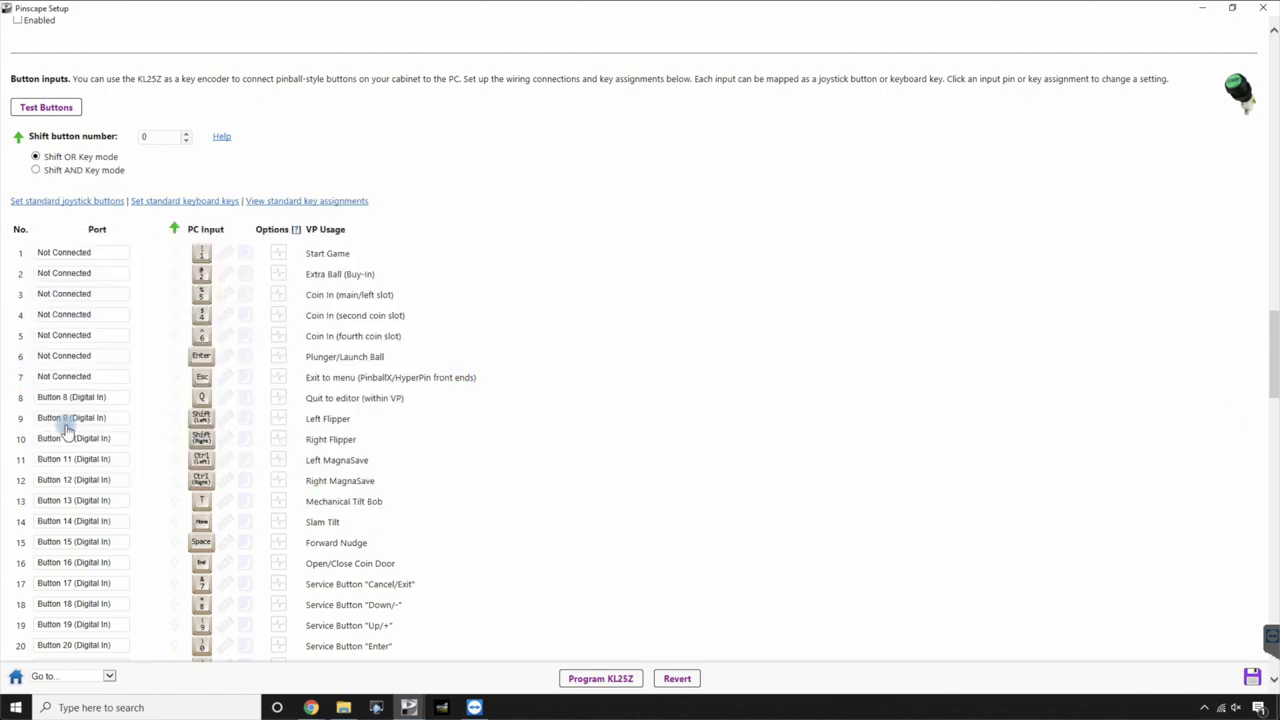
{"action": "left_click", "coordinate": [65, 397]}
{"action": "left_click", "coordinate": [78, 278]}
{"action": "scroll", "coordinate": [80, 250], "scroll_direction": "down", "scroll_amount": 3}
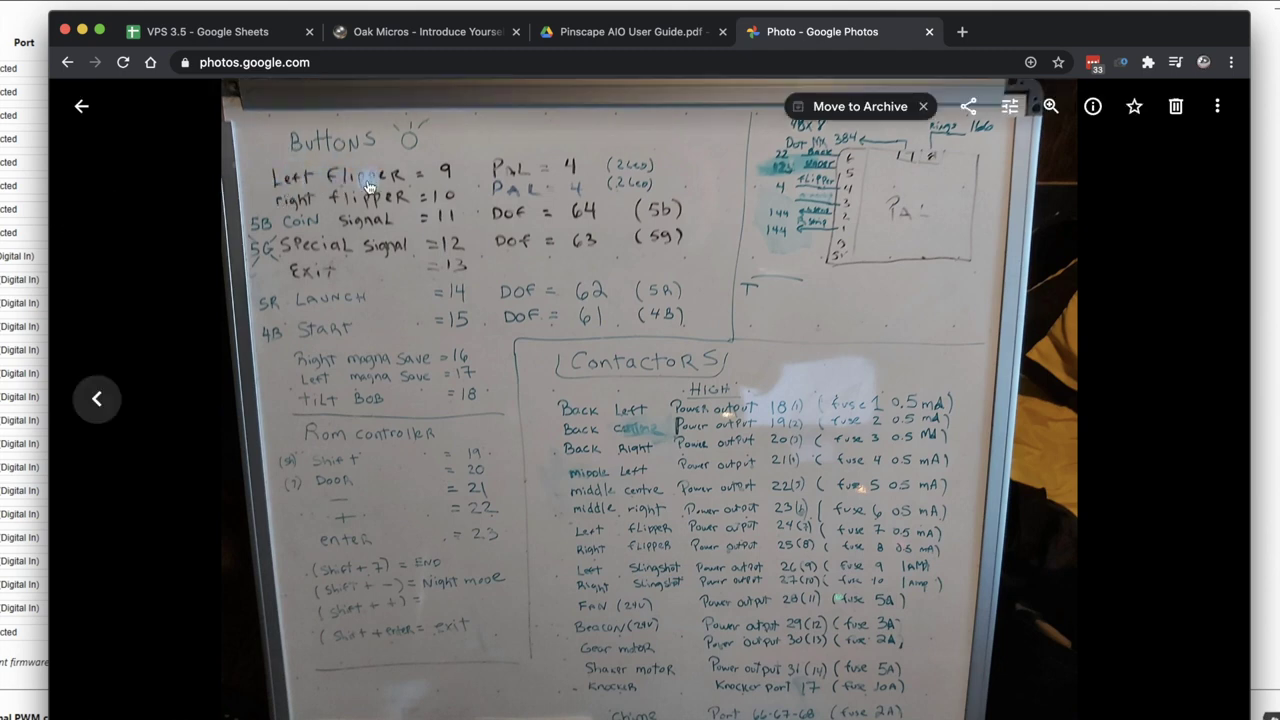
Move from the whiteboard photo to the Pinscape AIO User Guide tab.
{"action": "key", "text": "ctrl+shift+Tab"}
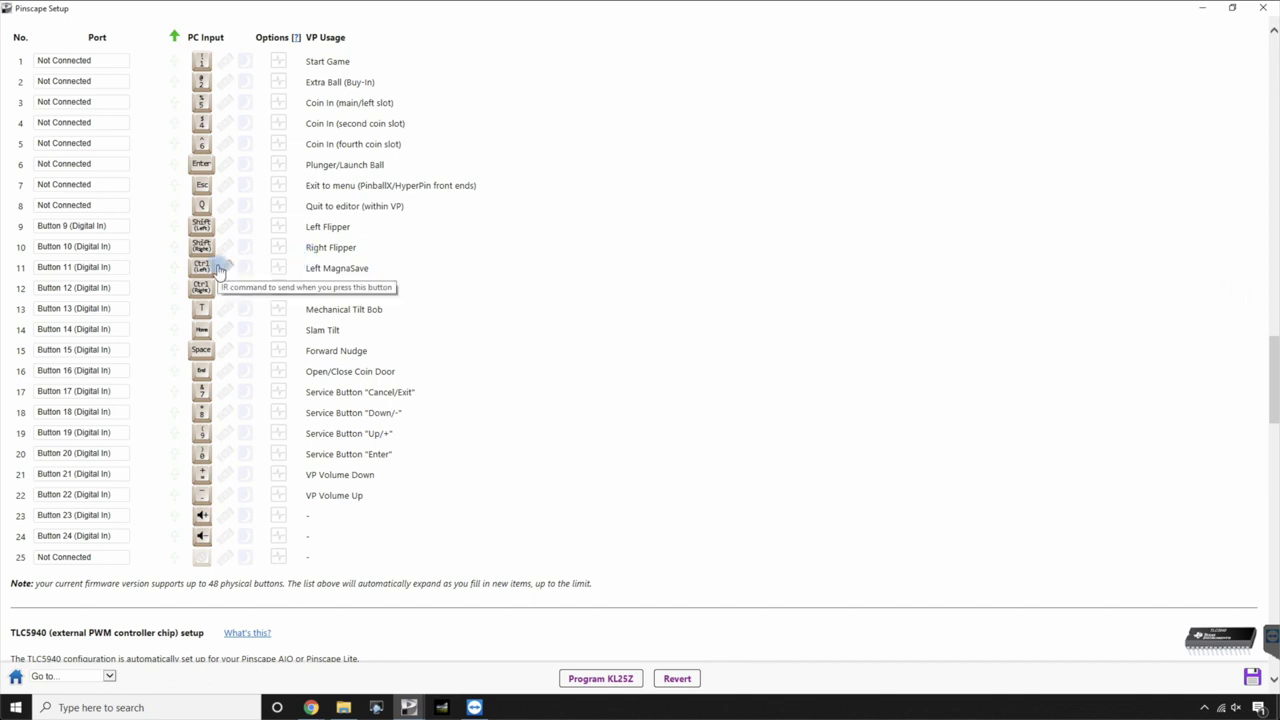
{"action": "key", "text": "alt+Tab"}
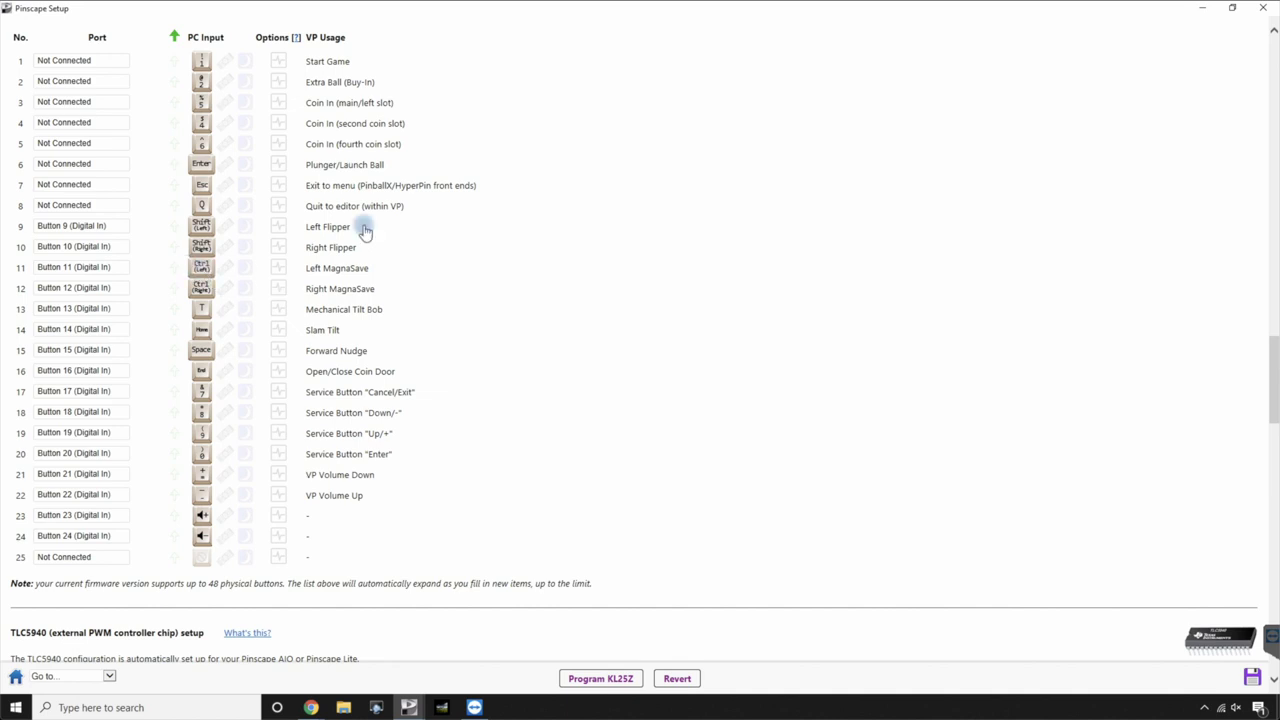
{"action": "left_click", "coordinate": [205, 225]}
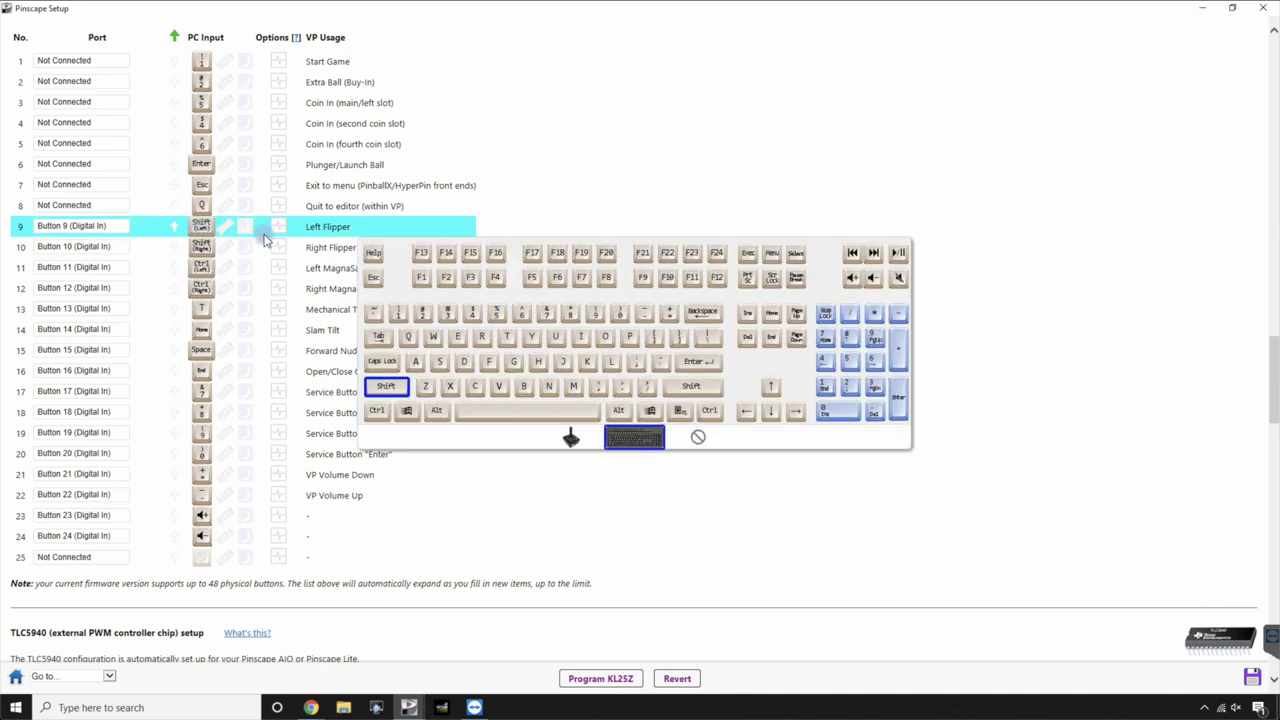
Assign the 5 key to button 9 for main-slot Coin In.
{"action": "left_click", "coordinate": [498, 315]}
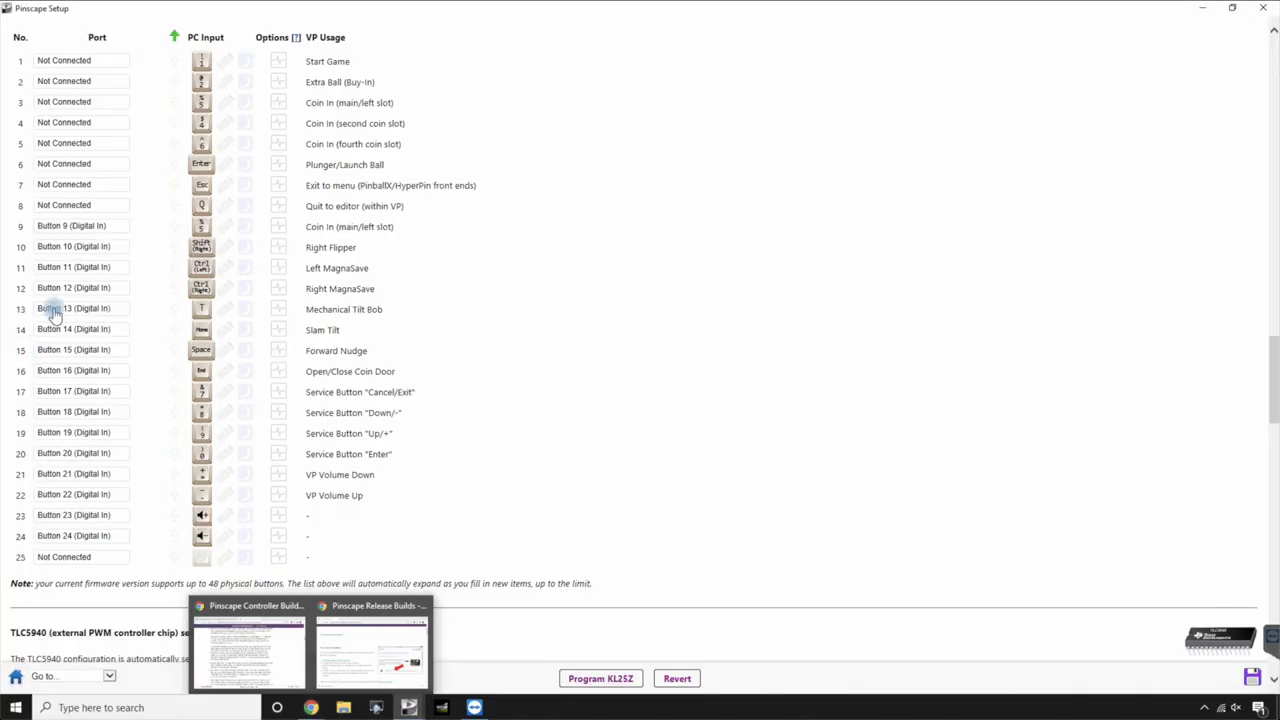
Set button 13 to Esc for exit to menu, rechecking the whiteboard photo afterward.
{"action": "left_click", "coordinate": [199, 316]}
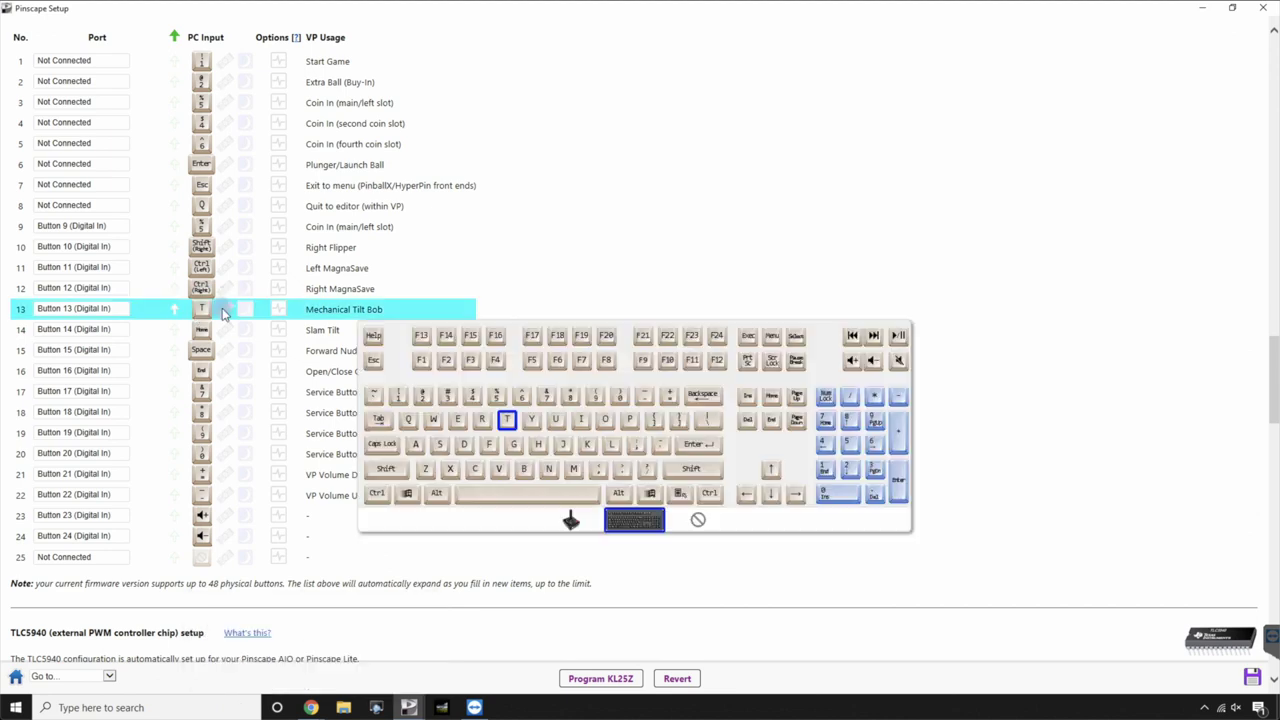
{"action": "left_click", "coordinate": [374, 363]}
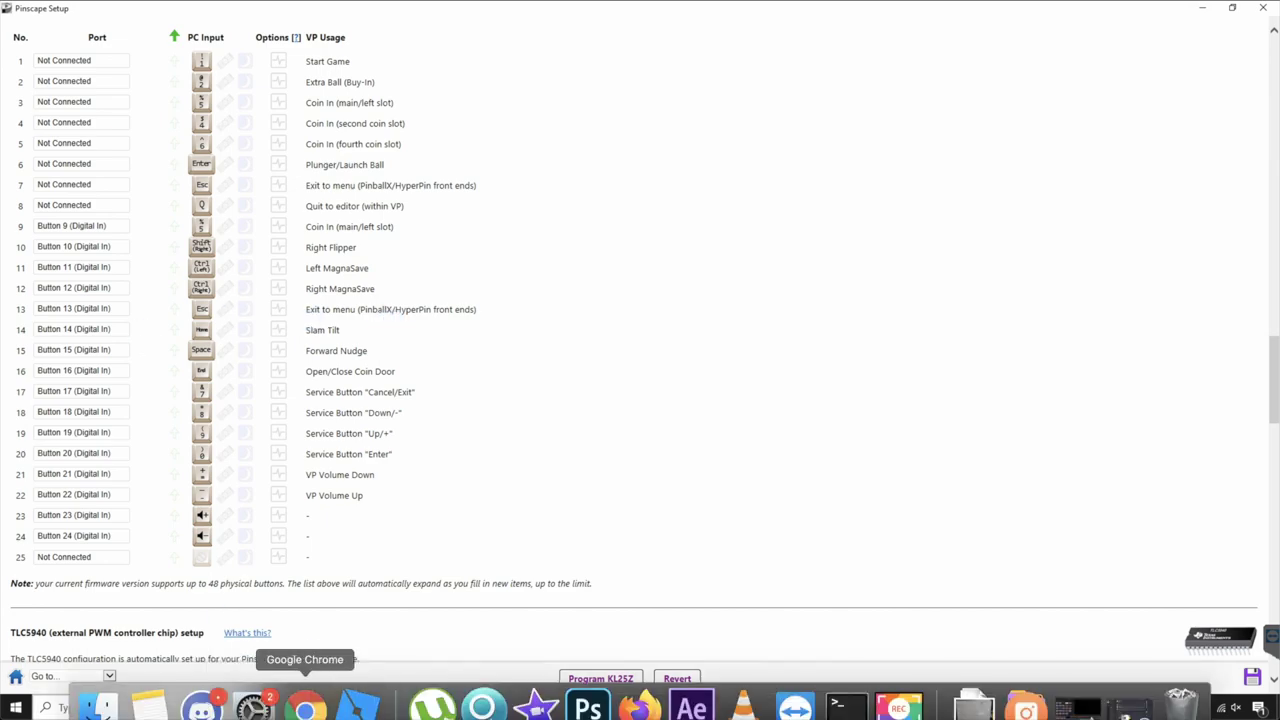
{"action": "left_click", "coordinate": [300, 703]}
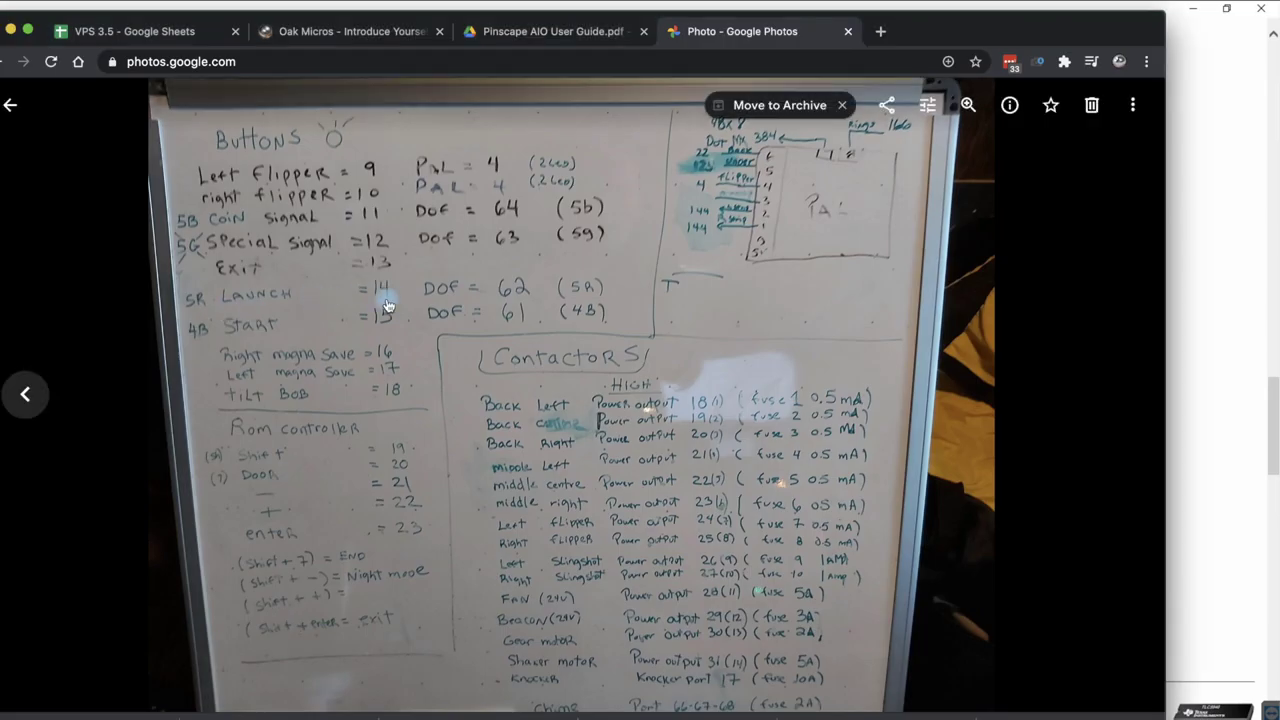
{"action": "key", "text": "alt+Tab"}
{"action": "left_click", "coordinate": [201, 331]}
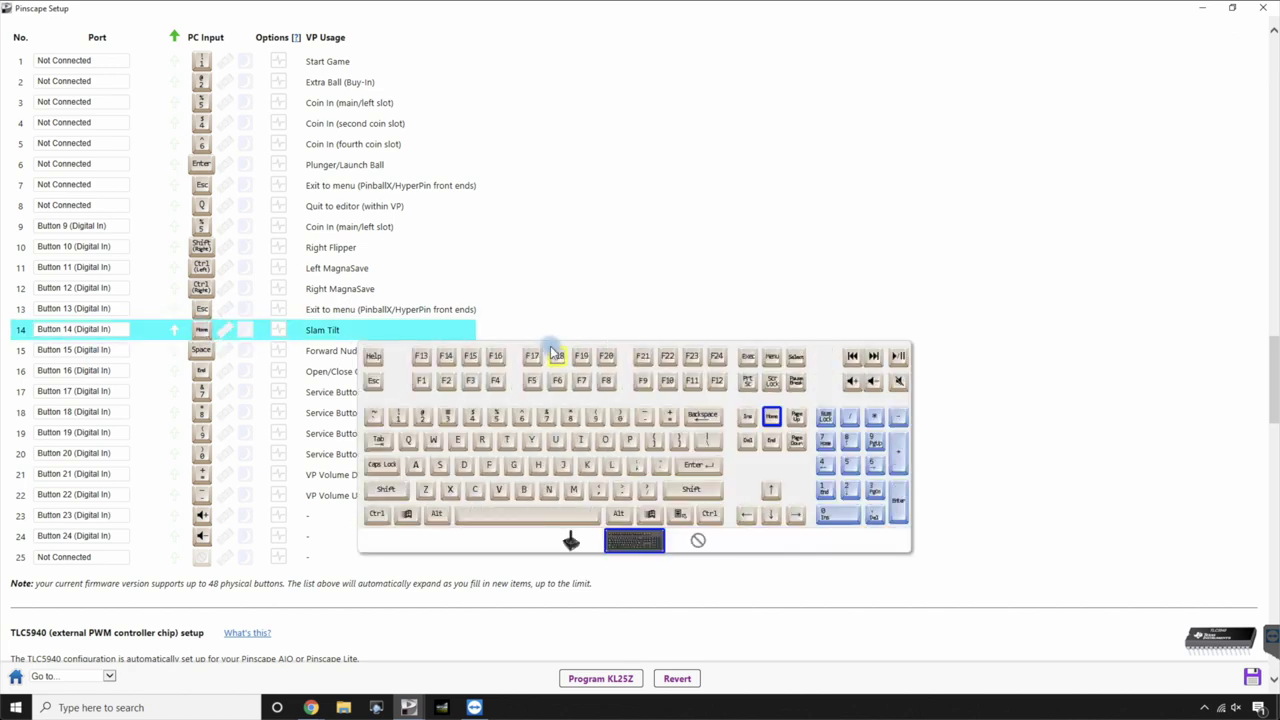
Map button 14 to Enter (Plunger/Launch Ball) and button 15 to 1 (Start Game).
{"action": "left_click", "coordinate": [700, 468]}
{"action": "mouse_move", "coordinate": [340, 712]}
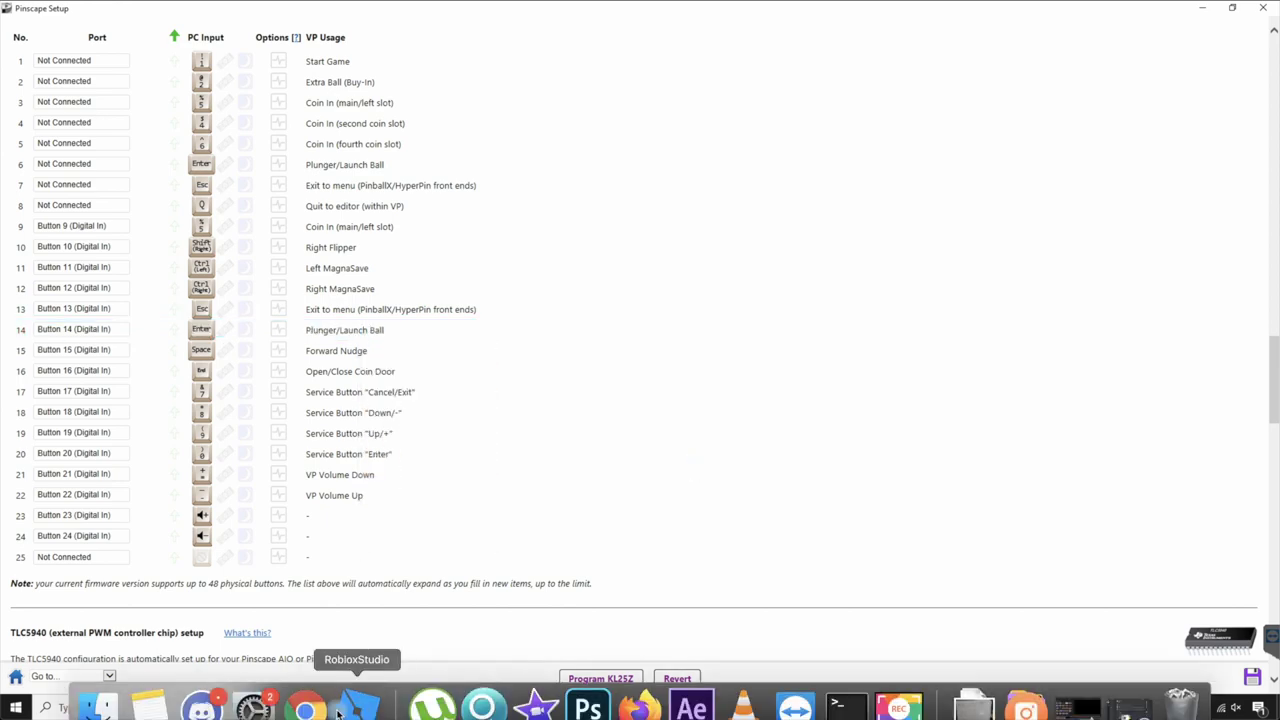
{"action": "left_click", "coordinate": [305, 705]}
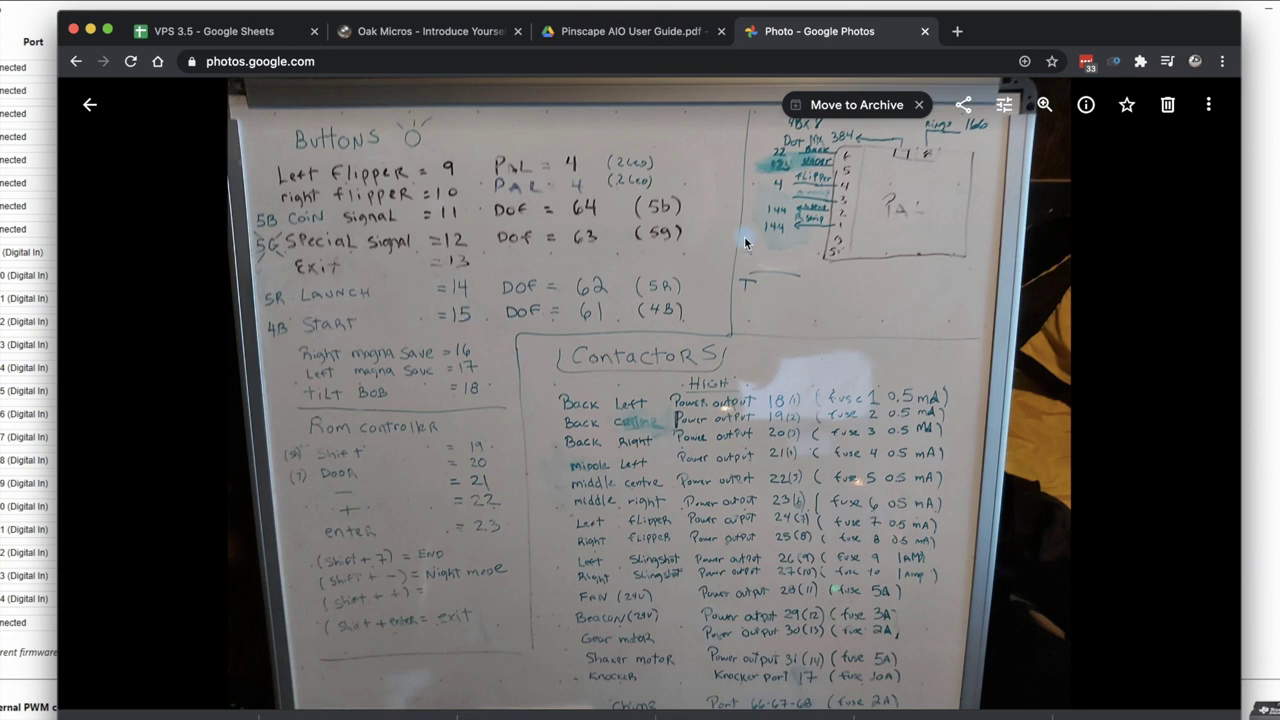
{"action": "left_click", "coordinate": [567, 36]}
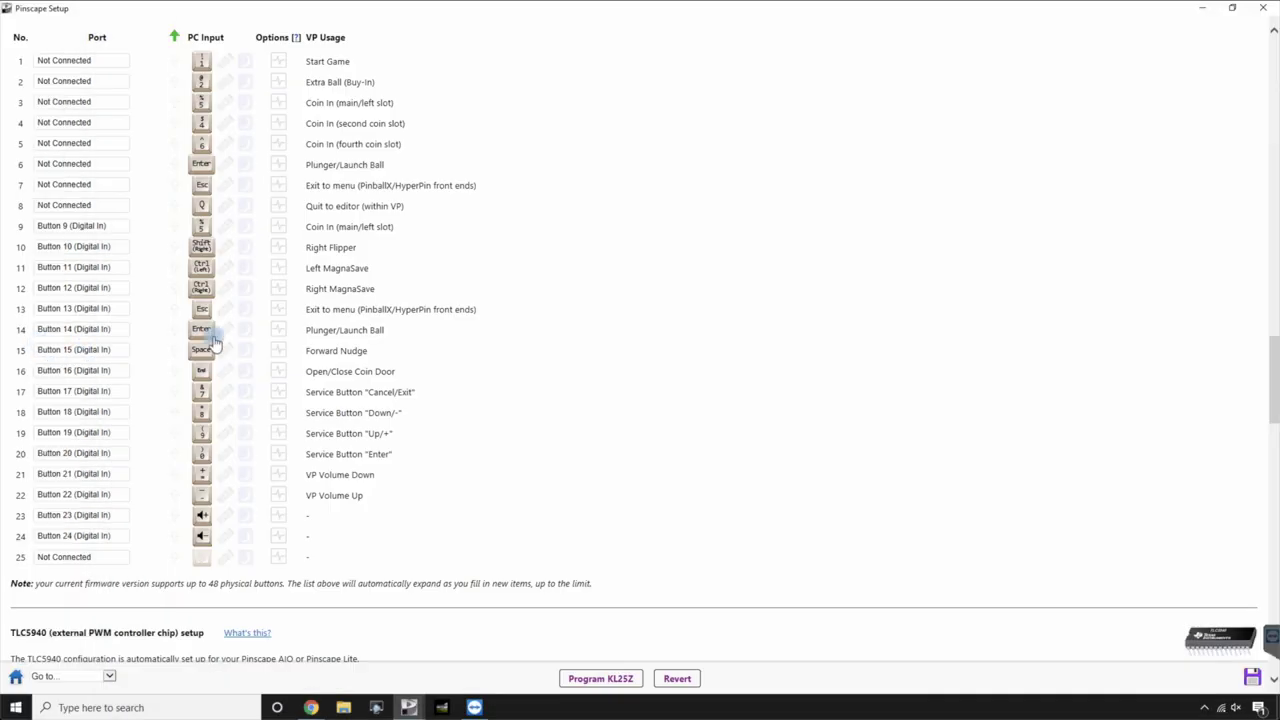
{"action": "left_click", "coordinate": [204, 352]}
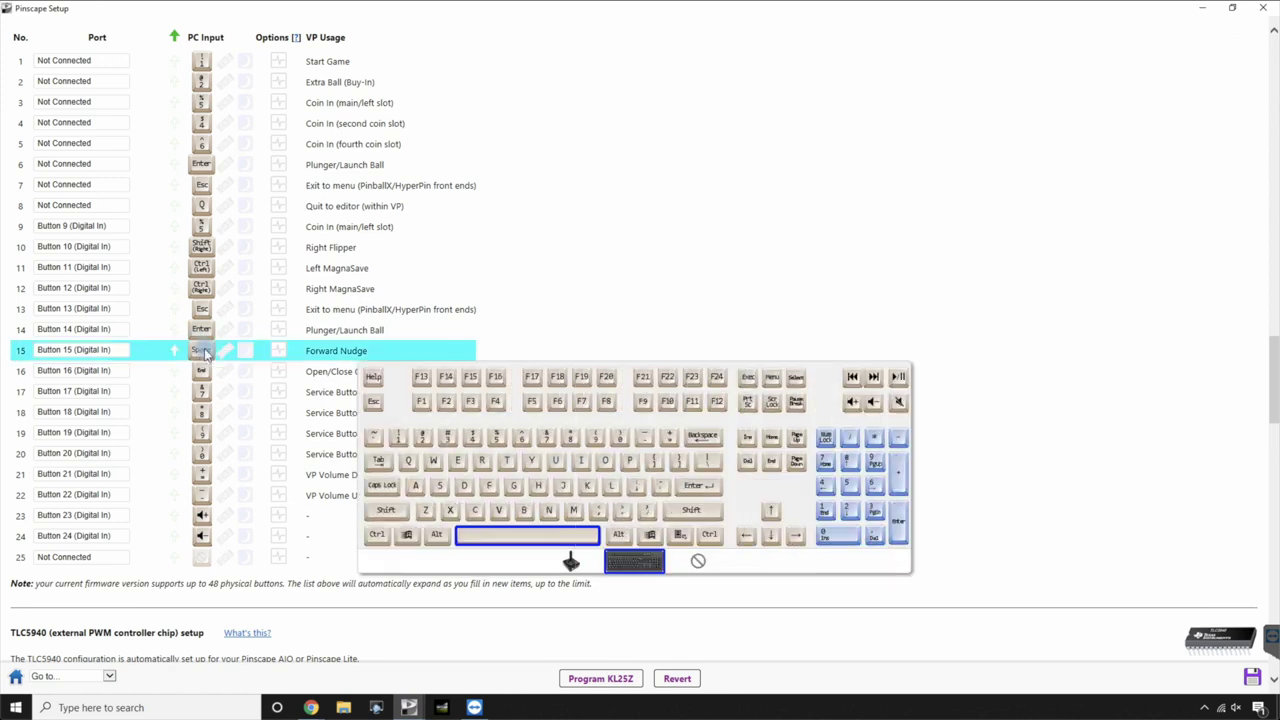
{"action": "left_click", "coordinate": [400, 438]}
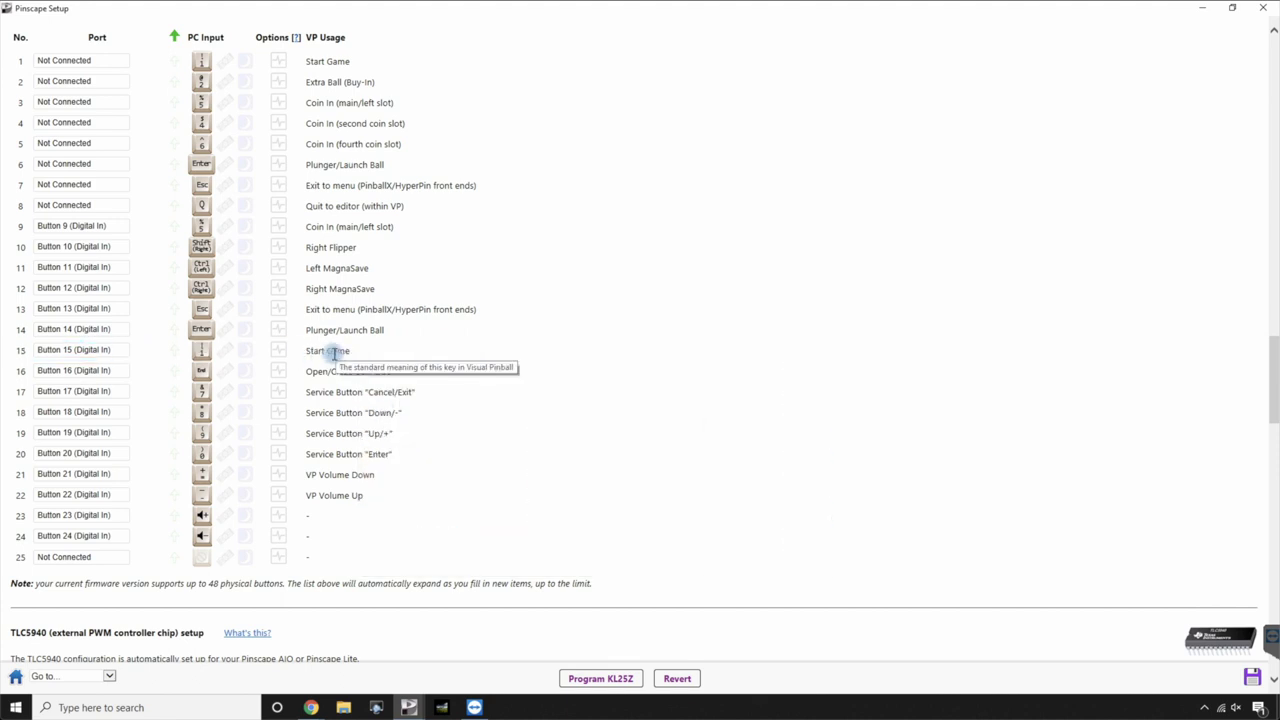
Read through the build guide's Night Mode section, then return to the whiteboard photo.
{"action": "scroll", "coordinate": [366, 368], "scroll_direction": "down", "scroll_amount": 1}
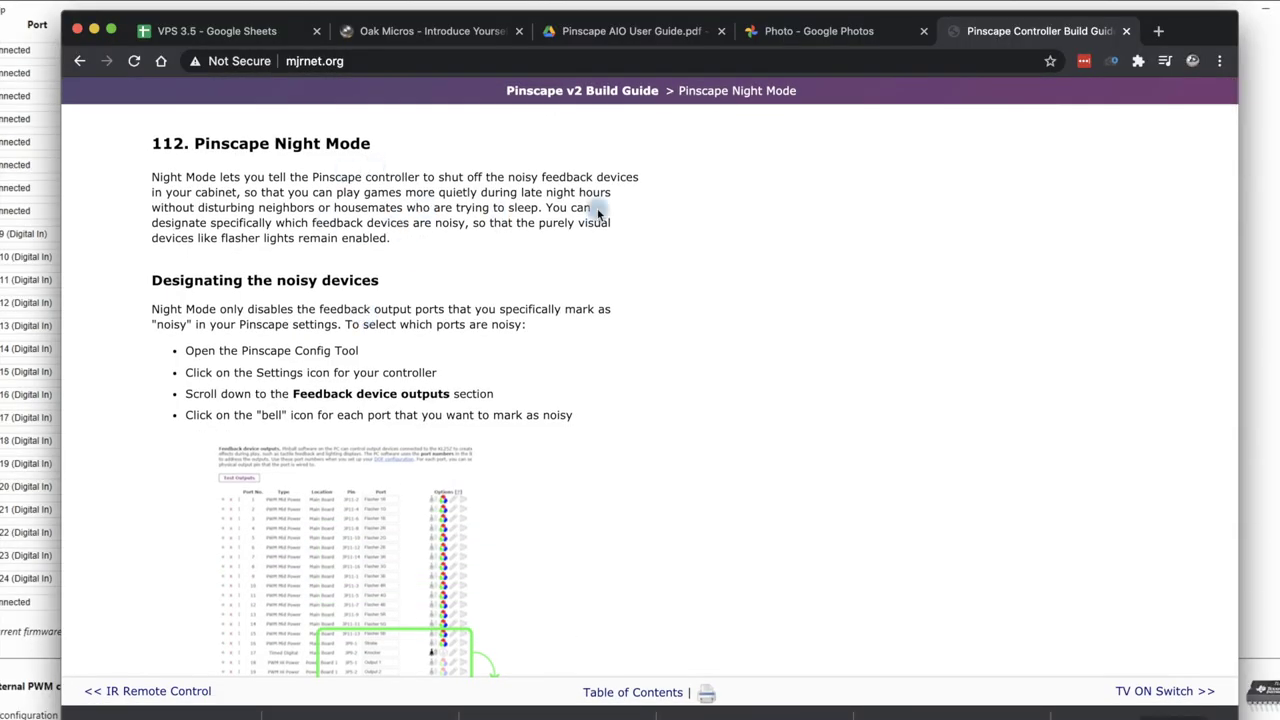
{"action": "scroll", "coordinate": [598, 213], "scroll_direction": "down", "scroll_amount": 1}
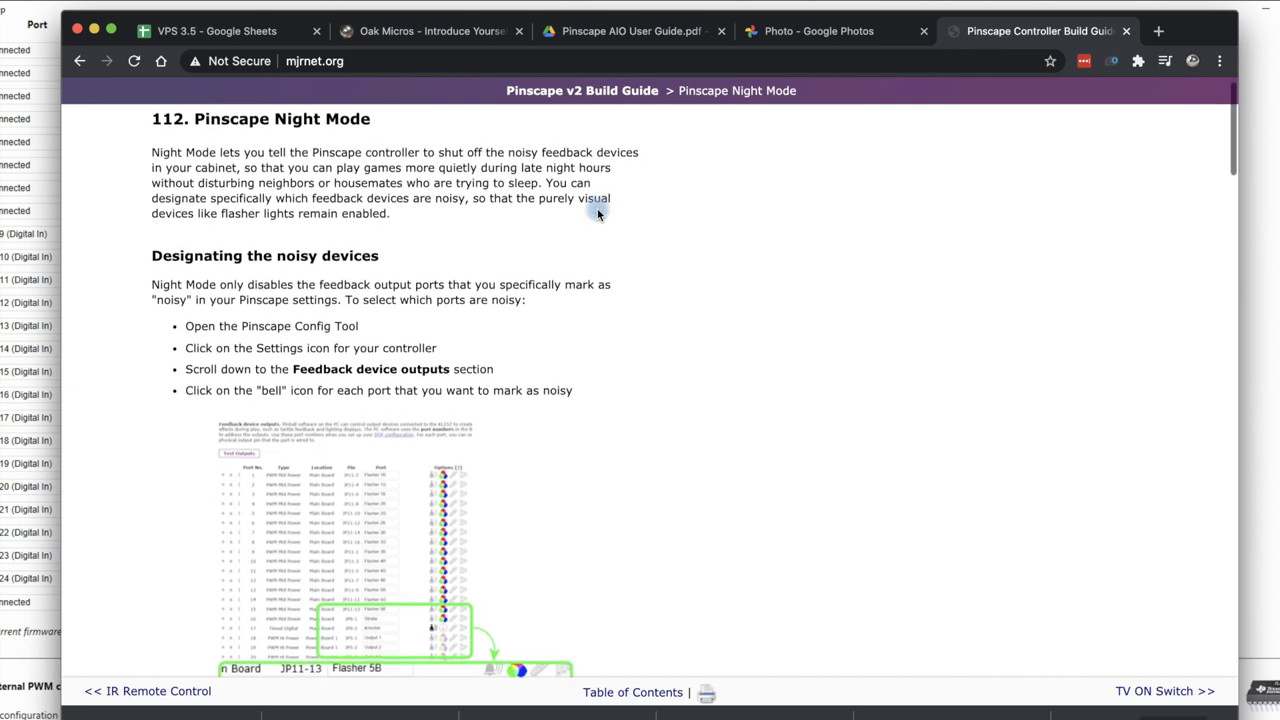
{"action": "scroll", "coordinate": [597, 212], "scroll_direction": "down", "scroll_amount": 2}
{"action": "scroll", "coordinate": [597, 212], "scroll_direction": "down", "scroll_amount": 2}
{"action": "scroll", "coordinate": [597, 212], "scroll_direction": "down", "scroll_amount": 1}
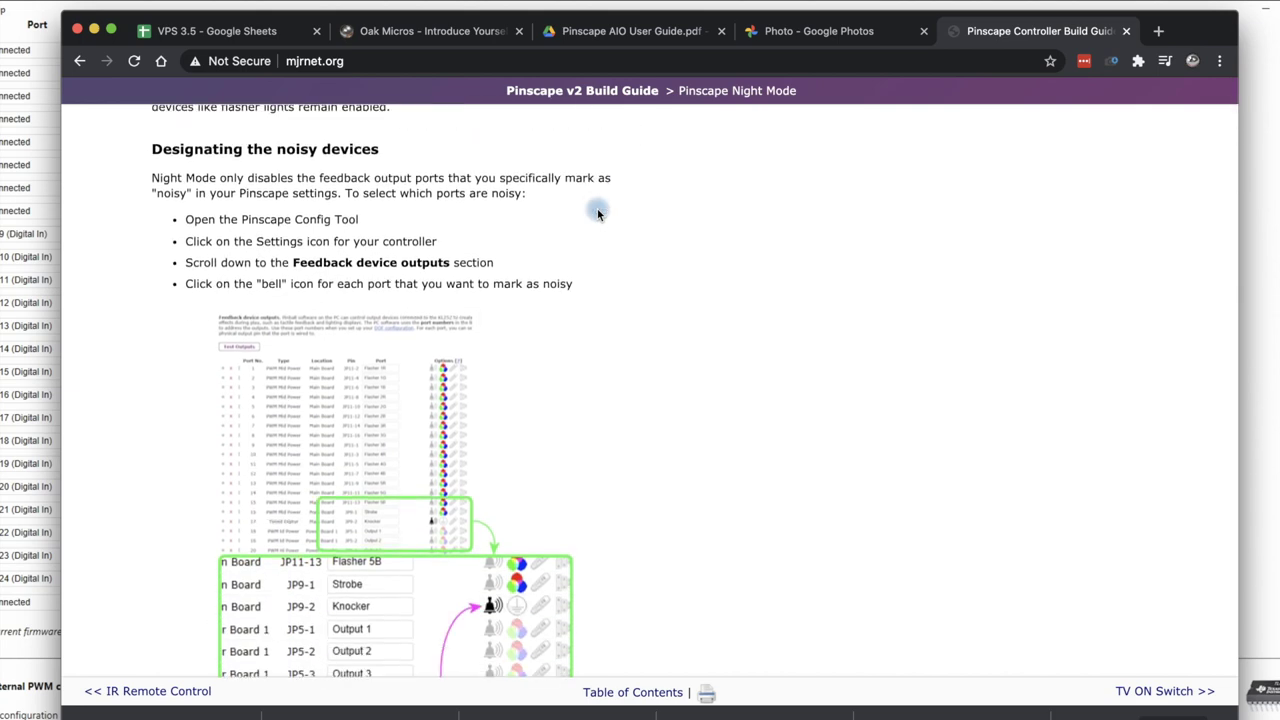
{"action": "scroll", "coordinate": [598, 213], "scroll_direction": "down", "scroll_amount": 5}
{"action": "scroll", "coordinate": [598, 213], "scroll_direction": "down", "scroll_amount": 4}
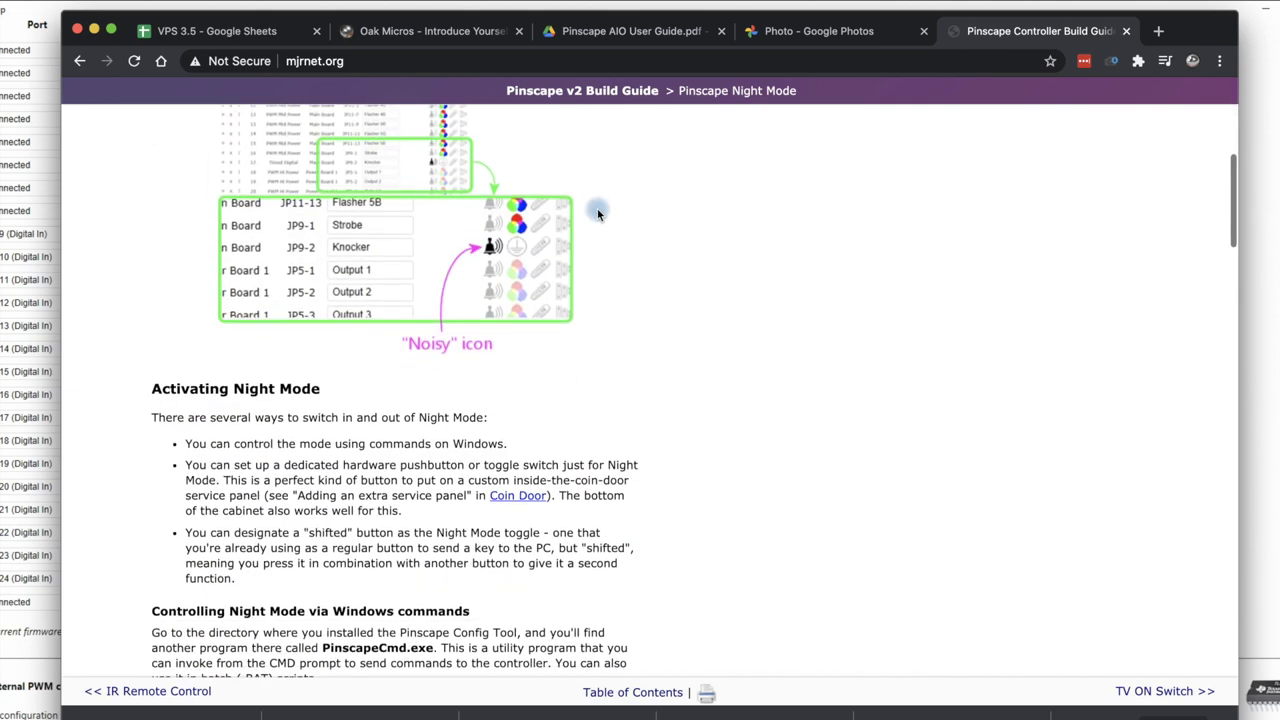
{"action": "scroll", "coordinate": [598, 213], "scroll_direction": "down", "scroll_amount": 1}
{"action": "key", "text": "ctrl+shift+Tab"}
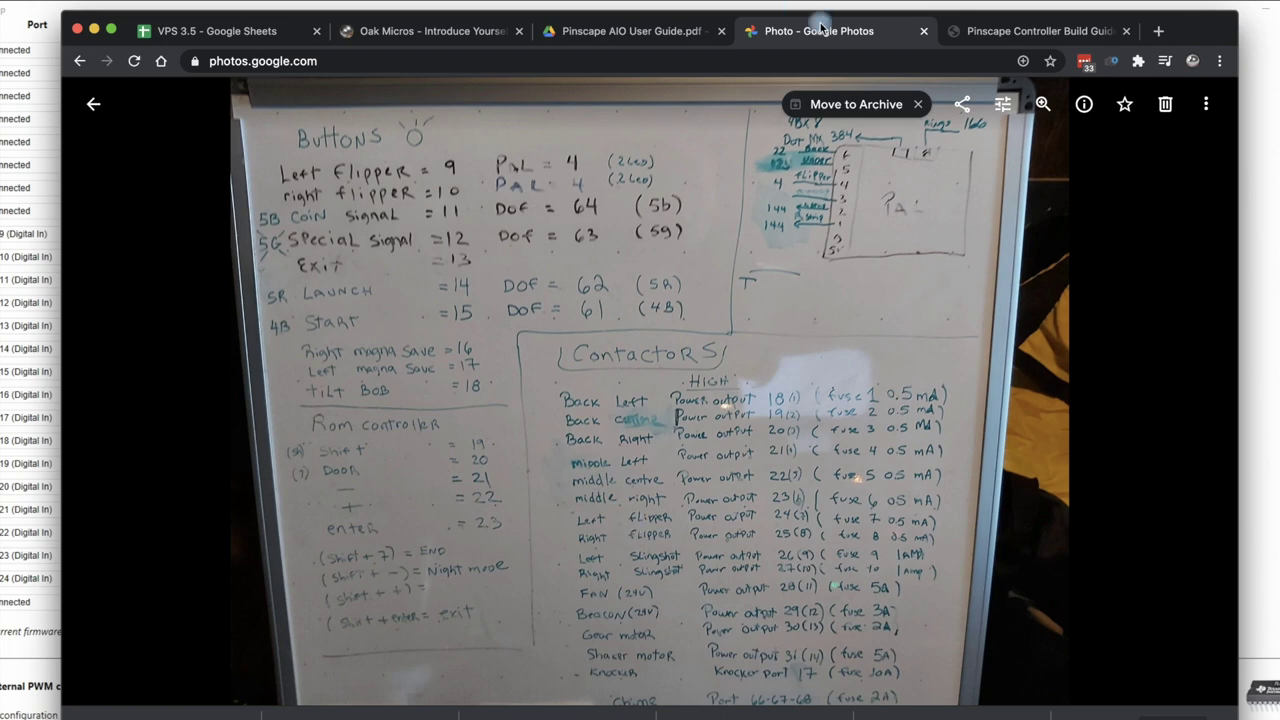
Go from the whiteboard photo to the Pinscape AIO User Guide tab.
{"action": "left_click", "coordinate": [640, 38]}
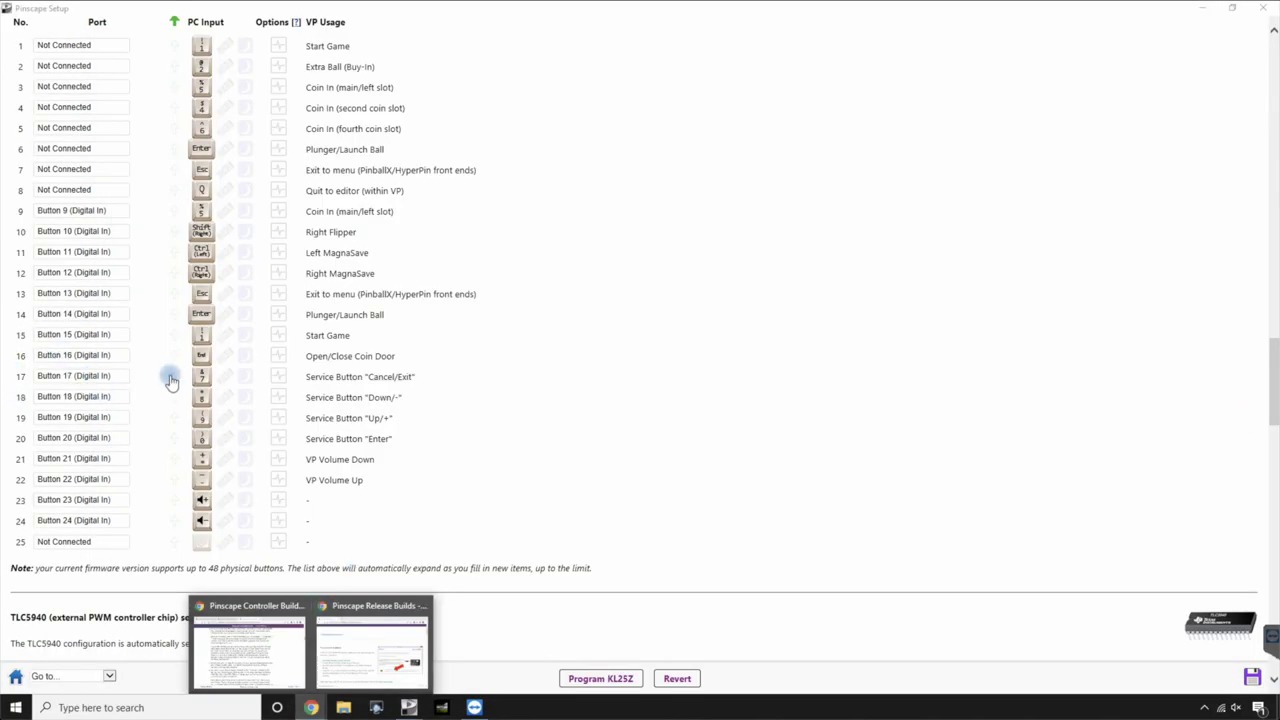
Give button 17 Ctrl (Left) for Left MagnaSave and enable its Night Mode option.
{"action": "left_click", "coordinate": [200, 377]}
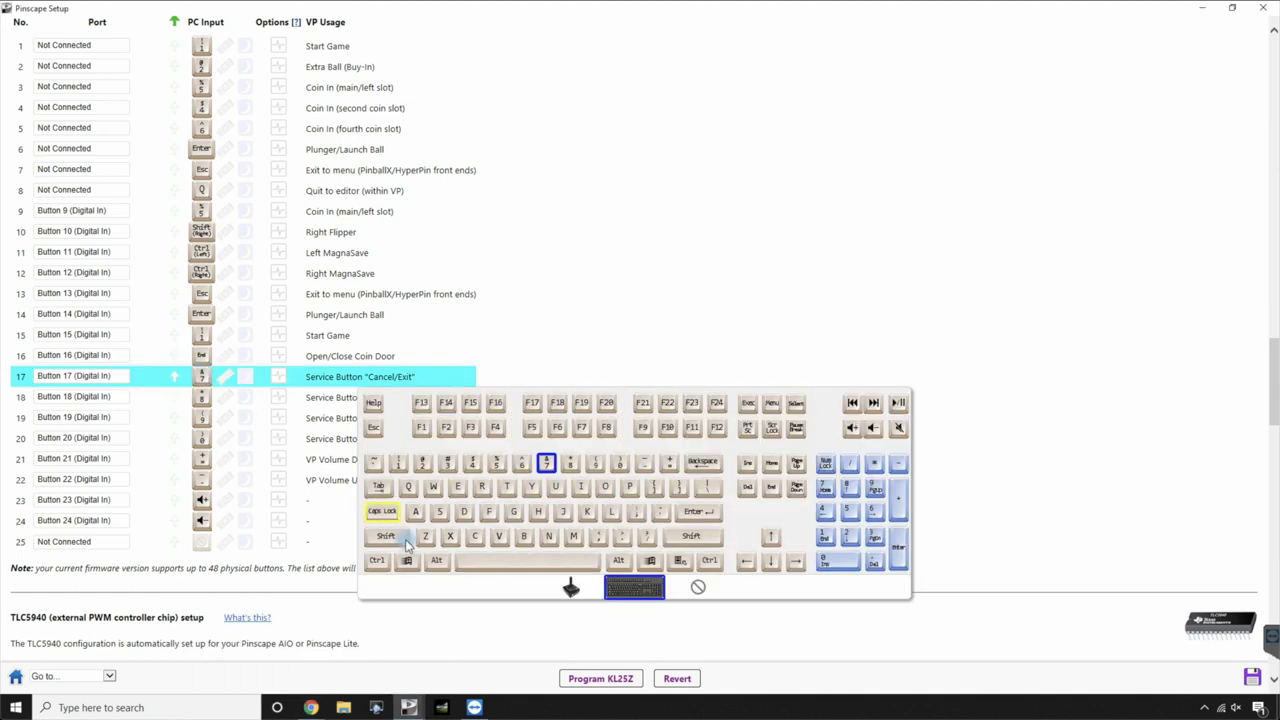
{"action": "left_click", "coordinate": [375, 564]}
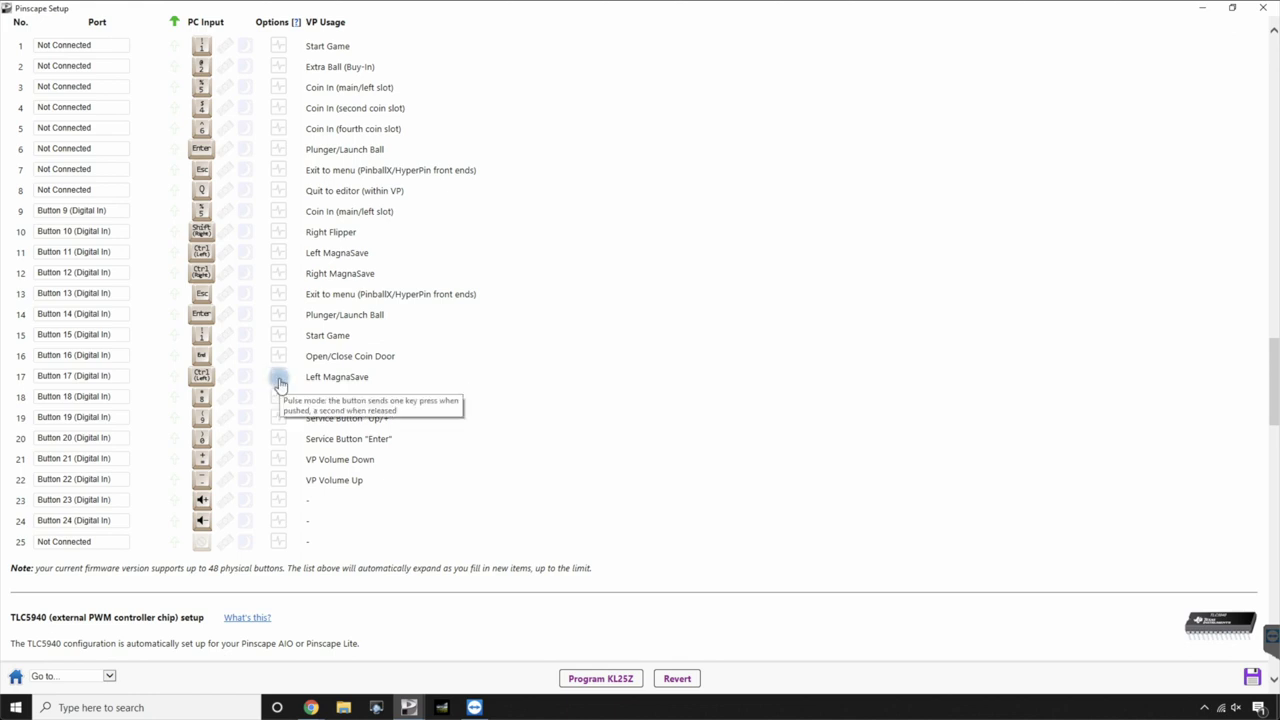
{"action": "left_click", "coordinate": [248, 379]}
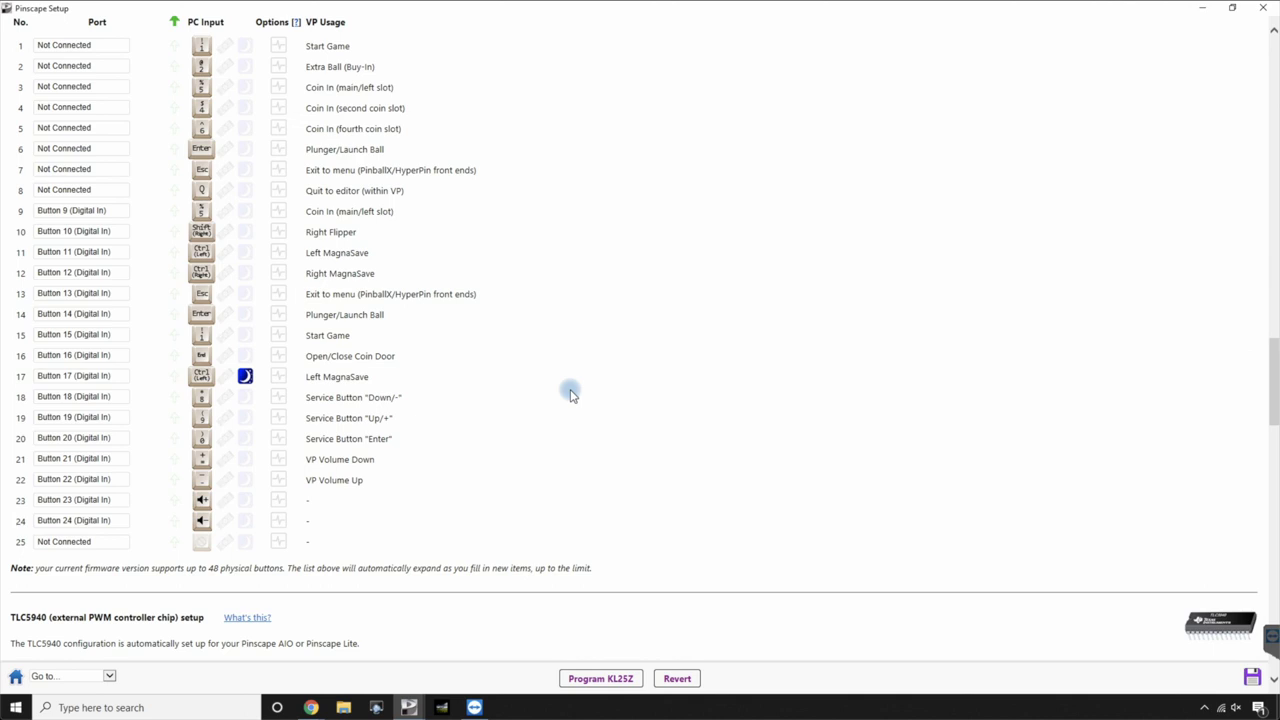
{"action": "scroll", "coordinate": [570, 395], "scroll_direction": "down", "scroll_amount": 1}
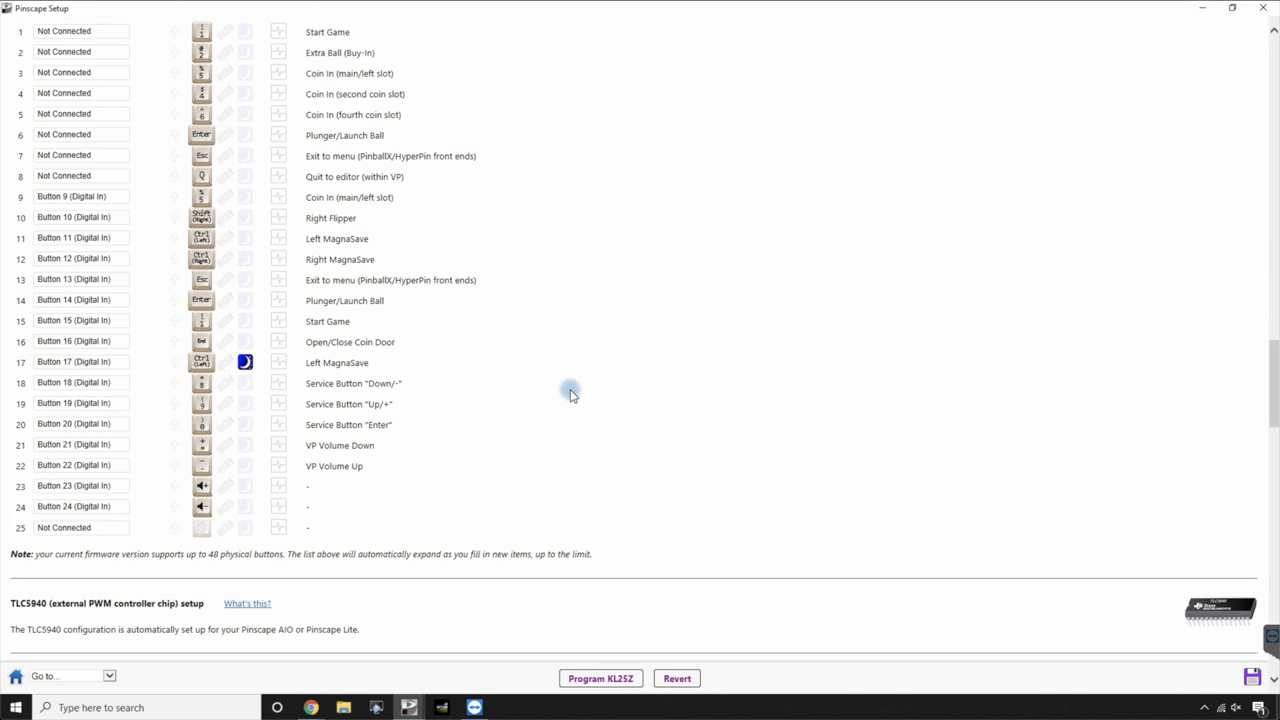
{"action": "scroll", "coordinate": [570, 395], "scroll_direction": "down", "scroll_amount": 1}
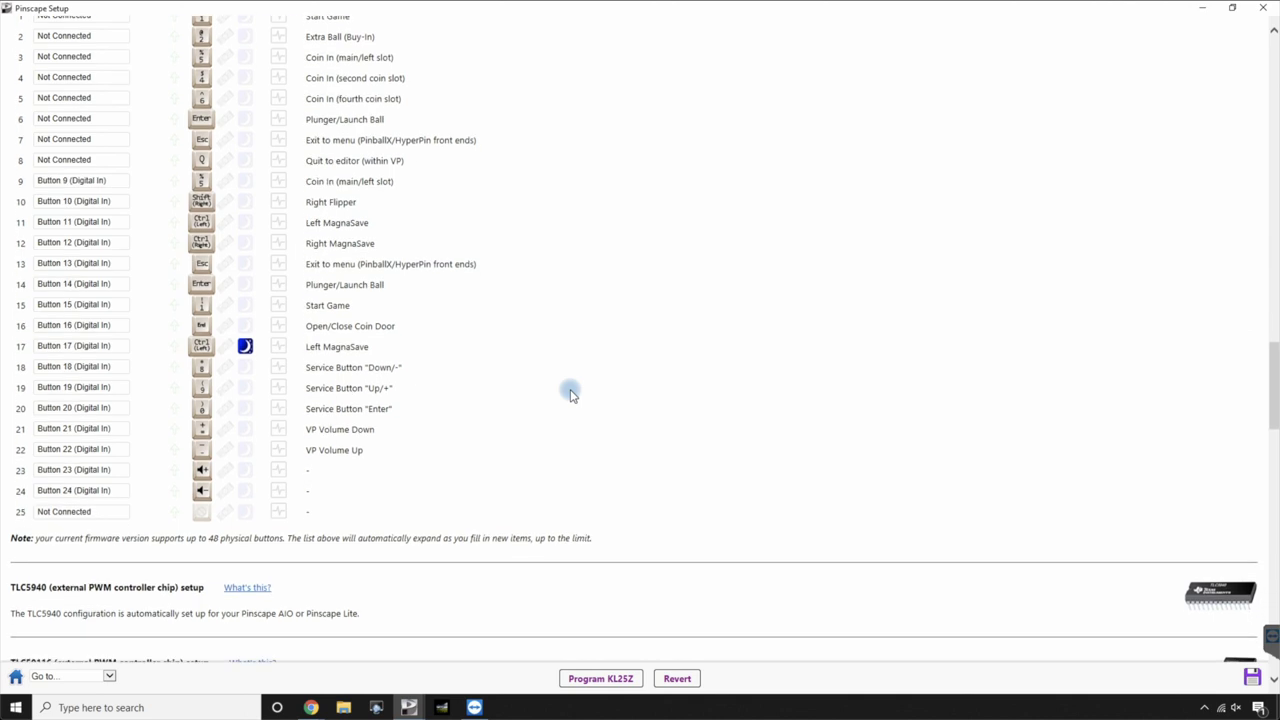
{"action": "scroll", "coordinate": [570, 395], "scroll_direction": "down", "scroll_amount": 1}
{"action": "scroll", "coordinate": [570, 395], "scroll_direction": "down", "scroll_amount": 1}
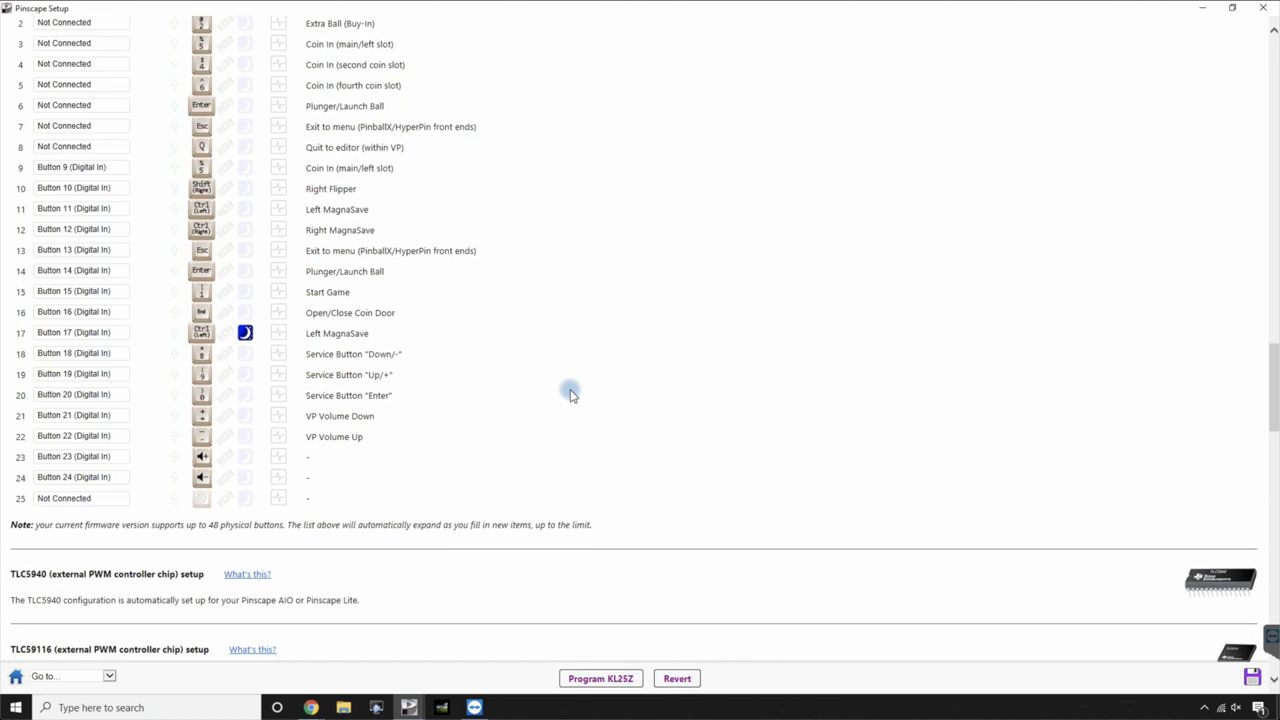
{"action": "scroll", "coordinate": [570, 393], "scroll_direction": "down", "scroll_amount": 5}
{"action": "scroll", "coordinate": [570, 393], "scroll_direction": "down", "scroll_amount": 5}
{"action": "scroll", "coordinate": [570, 393], "scroll_direction": "down", "scroll_amount": 3}
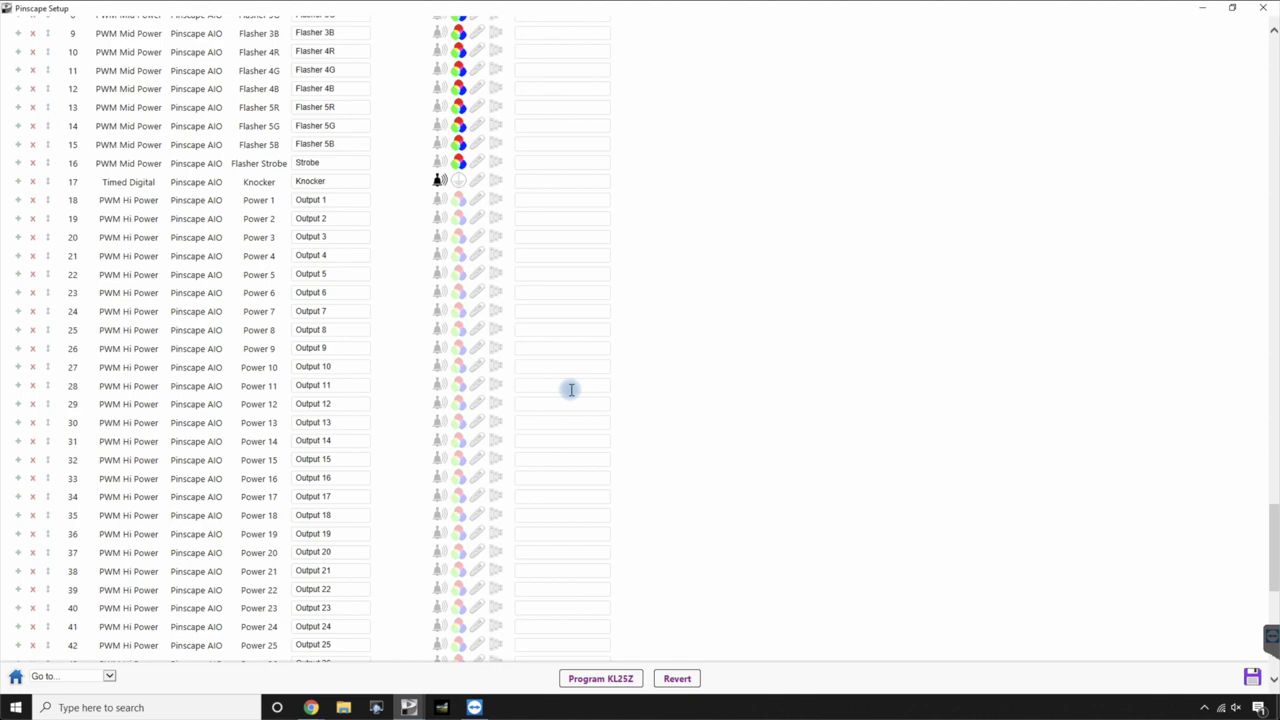
{"action": "scroll", "coordinate": [571, 389], "scroll_direction": "up", "scroll_amount": 1}
{"action": "scroll", "coordinate": [571, 389], "scroll_direction": "up", "scroll_amount": 1}
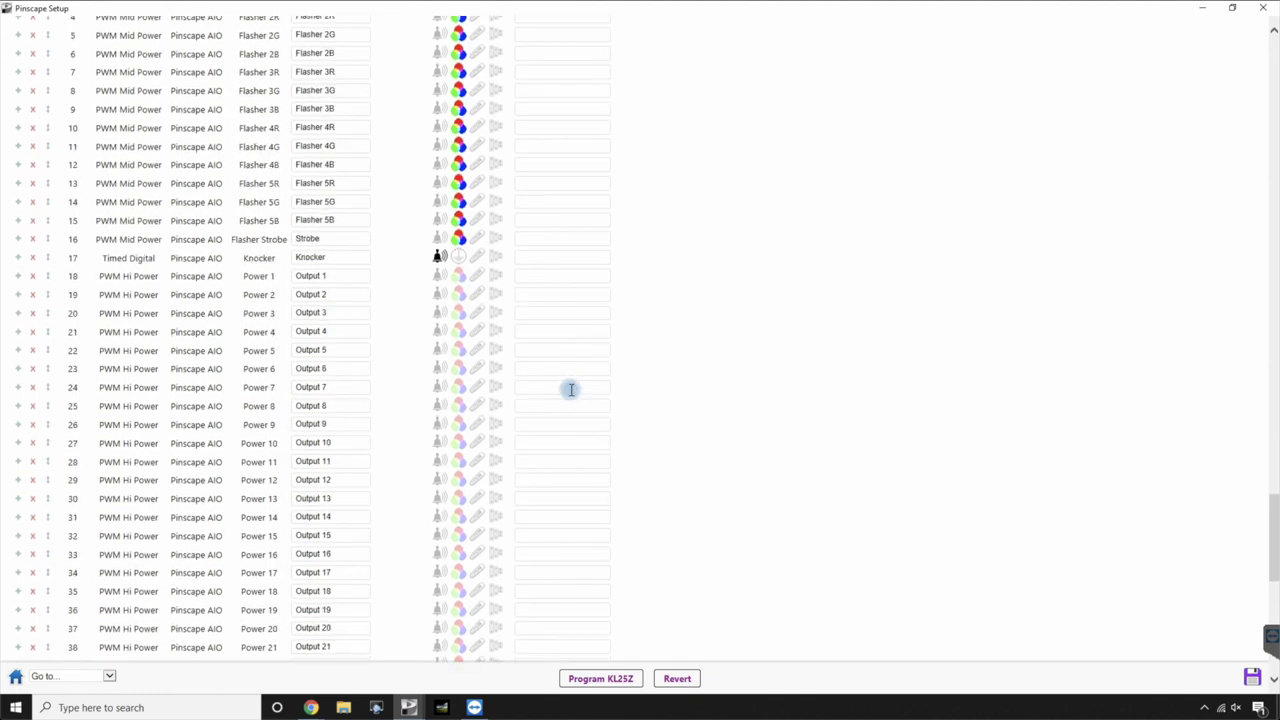
{"action": "scroll", "coordinate": [571, 389], "scroll_direction": "up", "scroll_amount": 7}
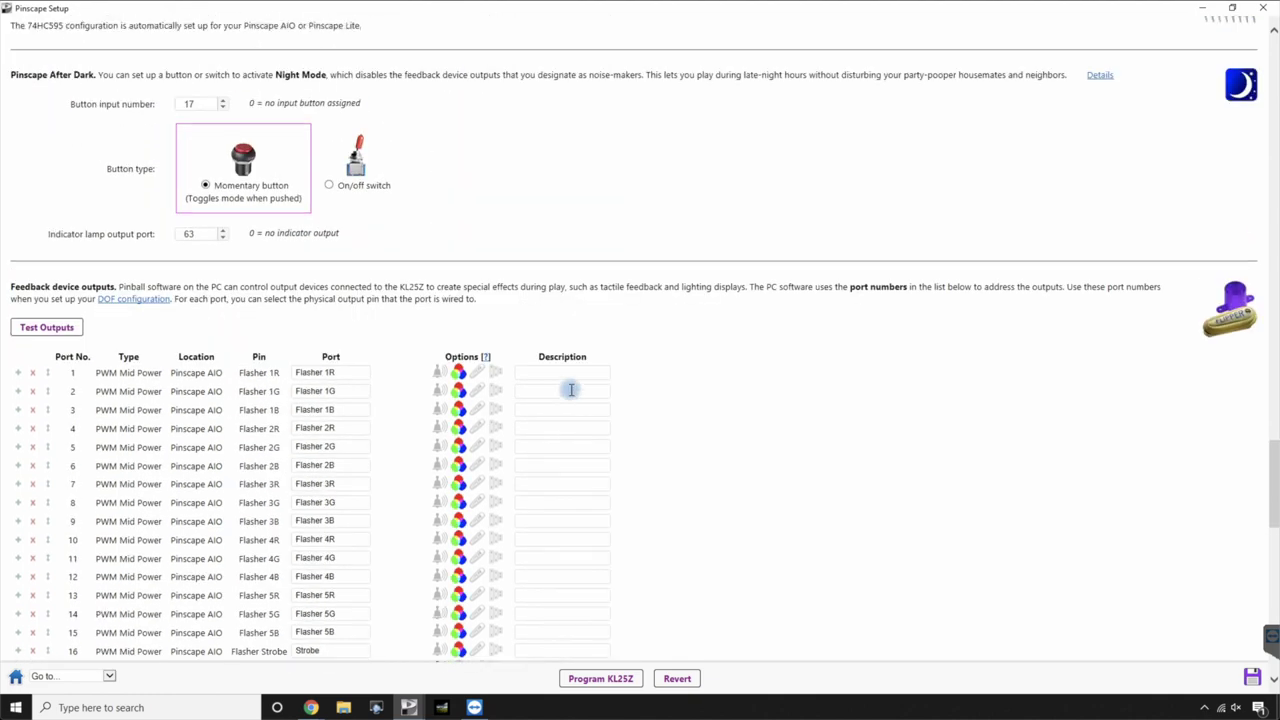
{"action": "scroll", "coordinate": [571, 389], "scroll_direction": "down", "scroll_amount": 1}
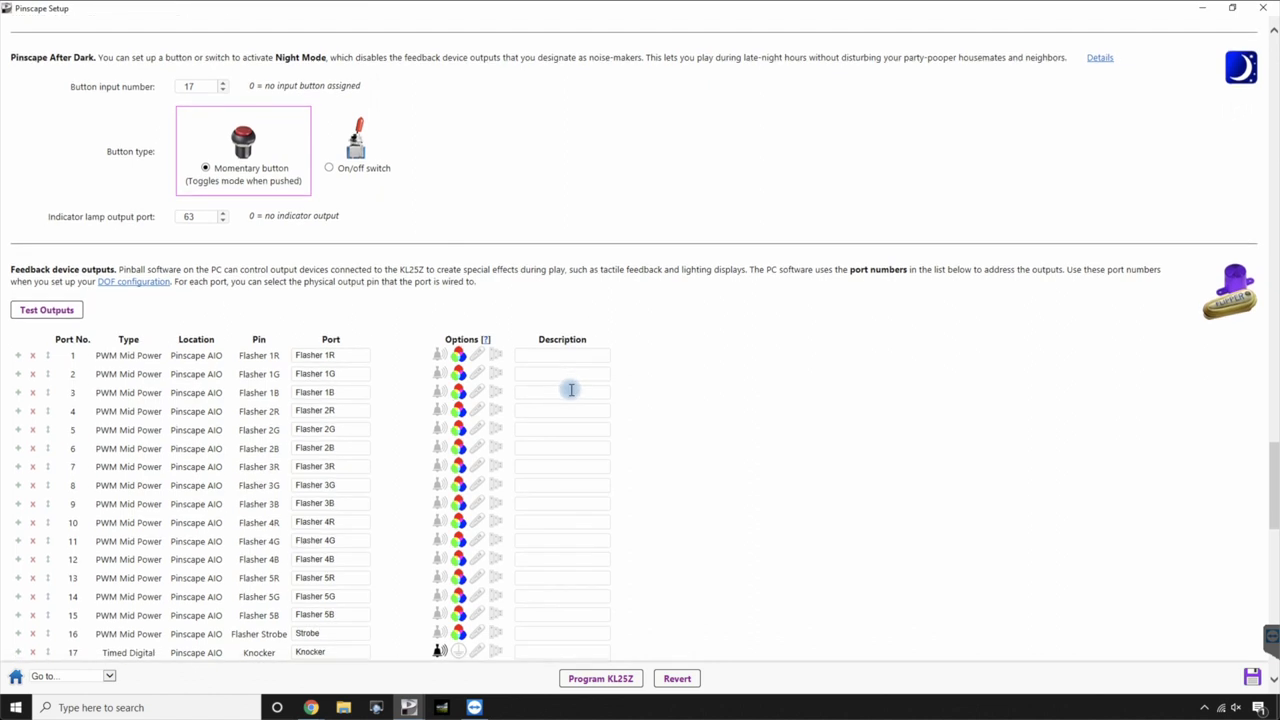
{"action": "scroll", "coordinate": [571, 389], "scroll_direction": "down", "scroll_amount": 1}
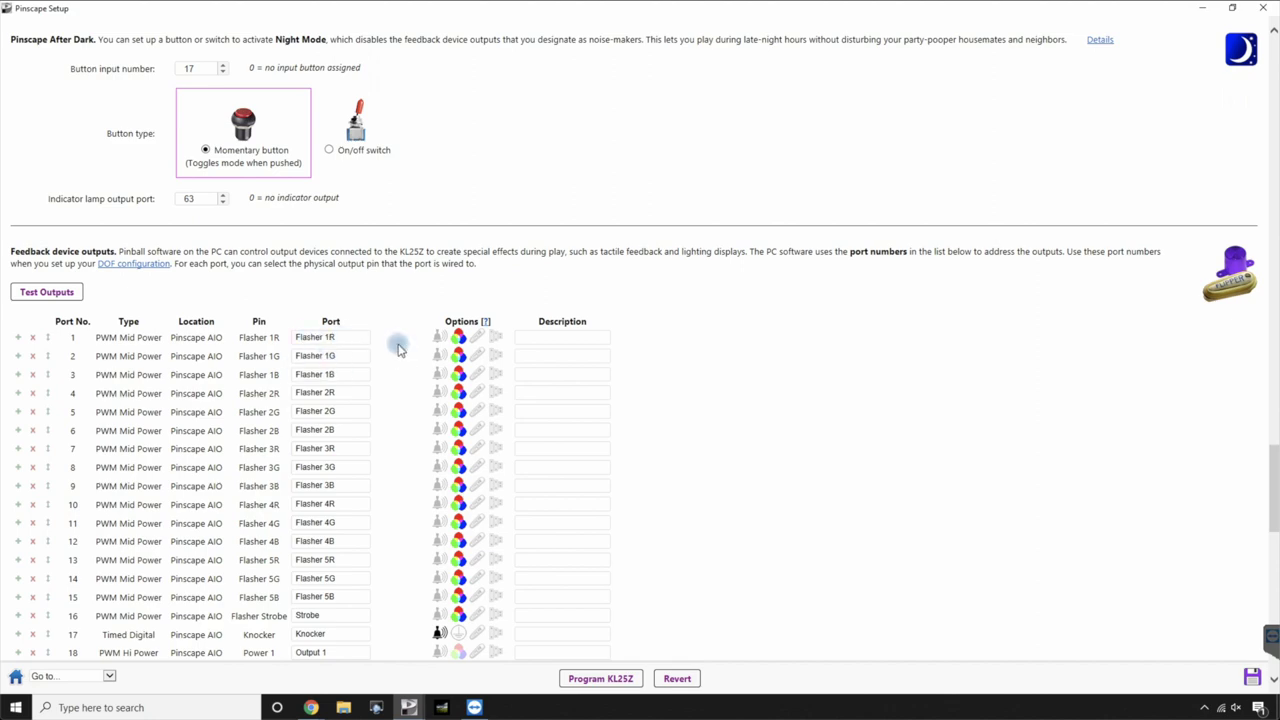
{"action": "scroll", "coordinate": [663, 457], "scroll_direction": "down", "scroll_amount": 5}
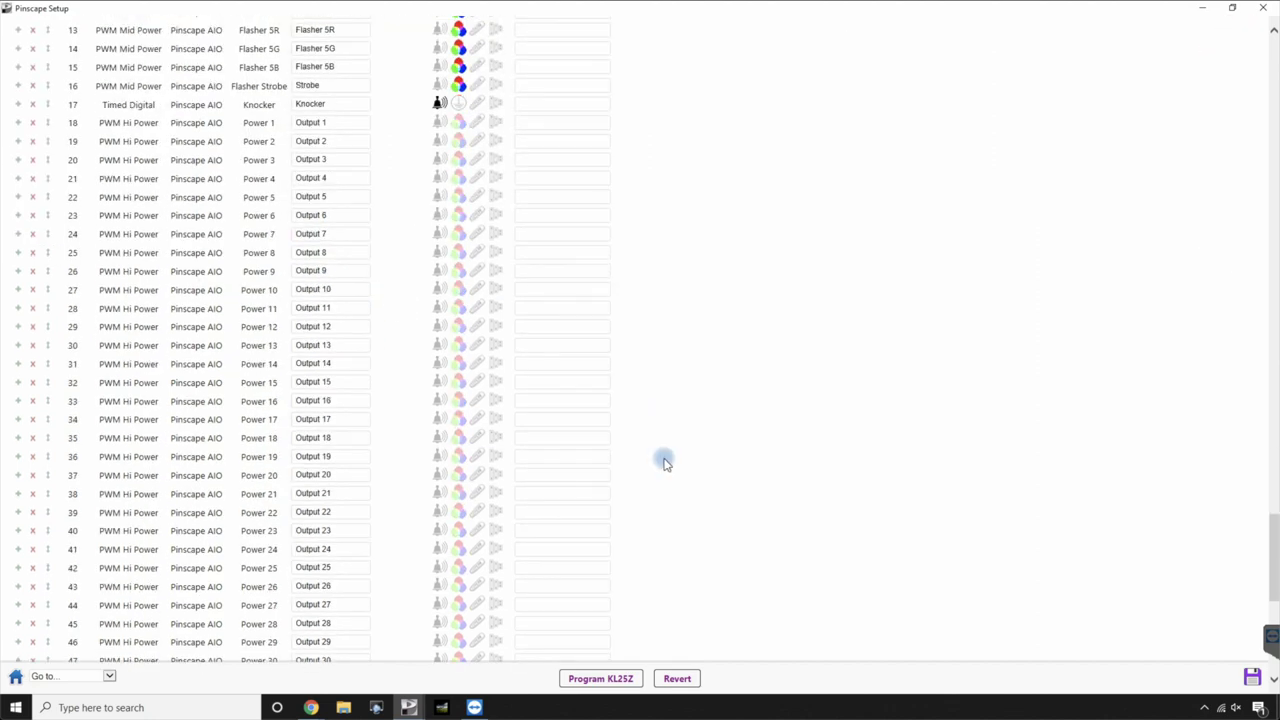
{"action": "scroll", "coordinate": [665, 463], "scroll_direction": "up", "scroll_amount": 3}
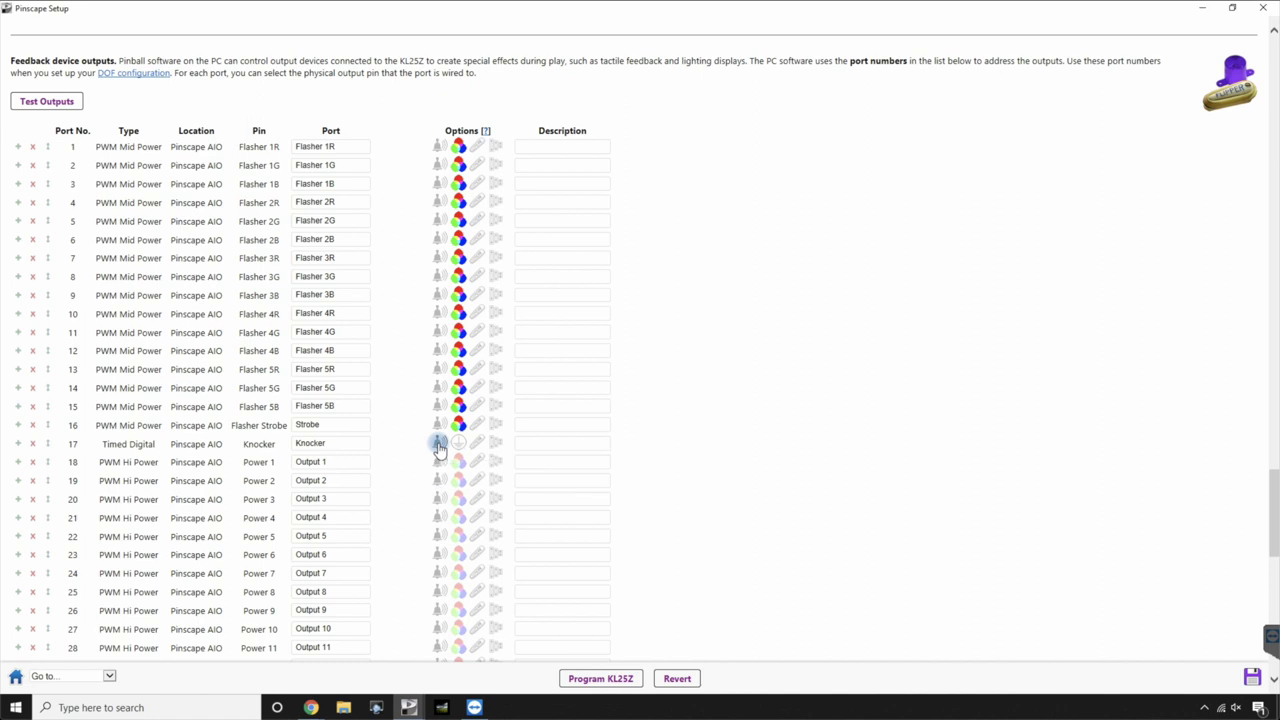
Flag the Knocker and Outputs 1–3 as Night Mode noise-making devices.
{"action": "left_click", "coordinate": [438, 444]}
{"action": "scroll", "coordinate": [586, 463], "scroll_direction": "down", "scroll_amount": 1}
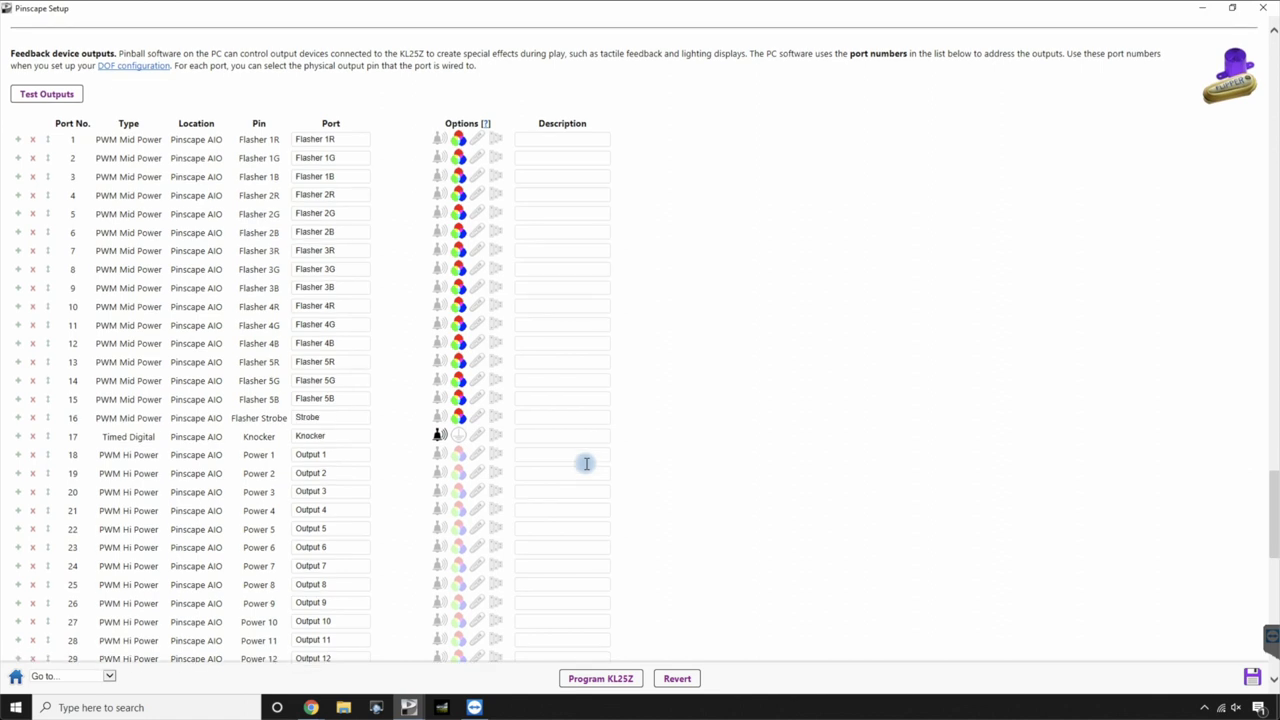
{"action": "scroll", "coordinate": [586, 463], "scroll_direction": "down", "scroll_amount": 1}
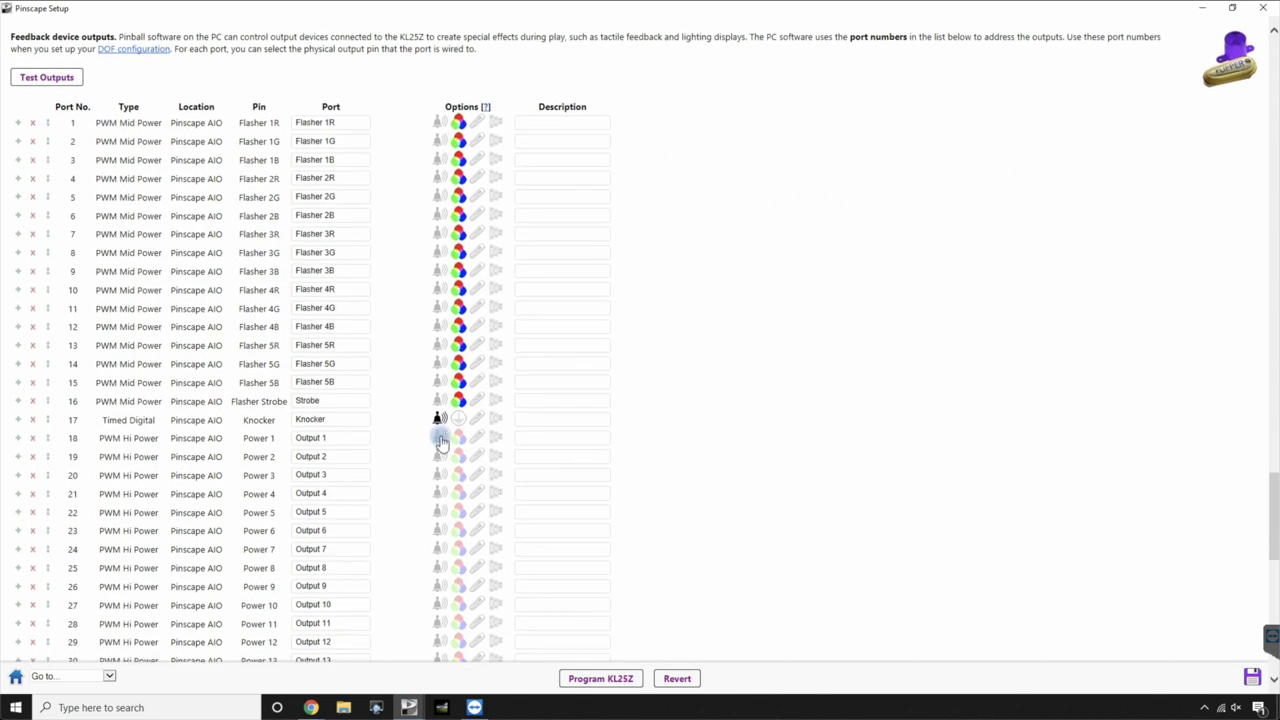
{"action": "left_click", "coordinate": [438, 437]}
{"action": "left_click", "coordinate": [438, 456]}
{"action": "left_click", "coordinate": [438, 474]}
Flag Outputs 5 through 12 as noise-making devices too.
{"action": "left_click", "coordinate": [434, 554]}
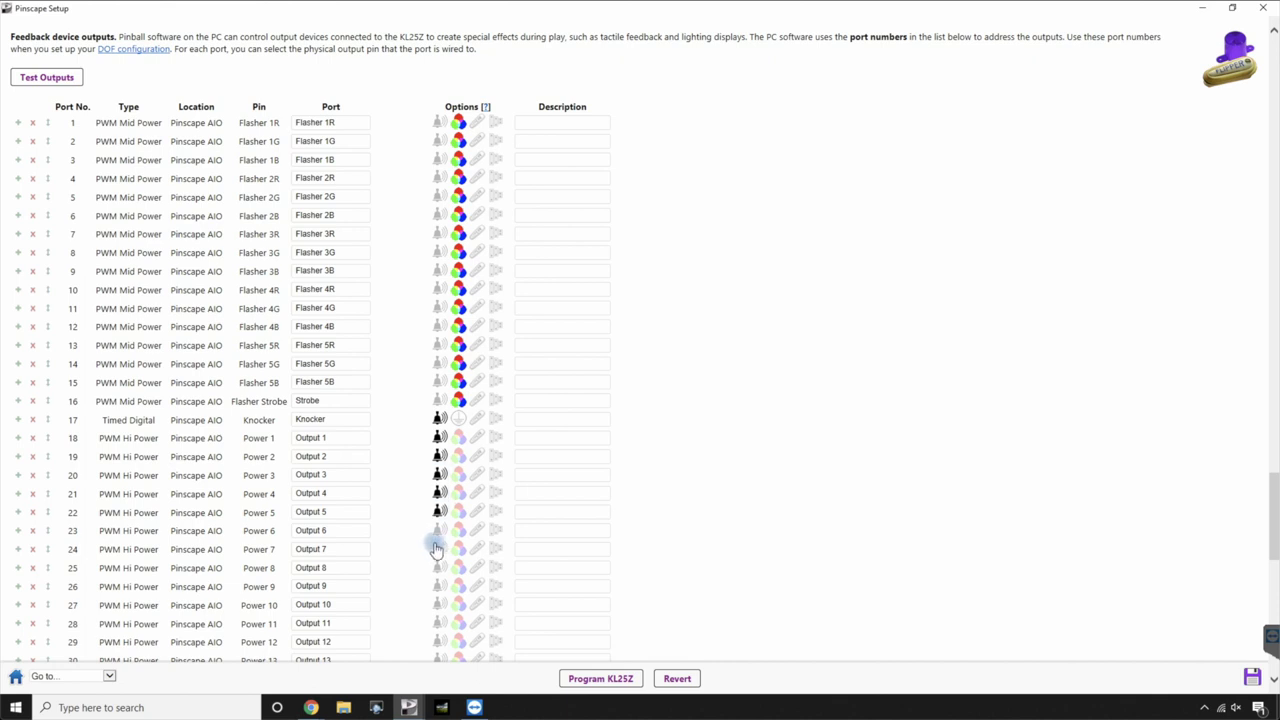
{"action": "left_click", "coordinate": [437, 531]}
{"action": "left_click", "coordinate": [437, 552]}
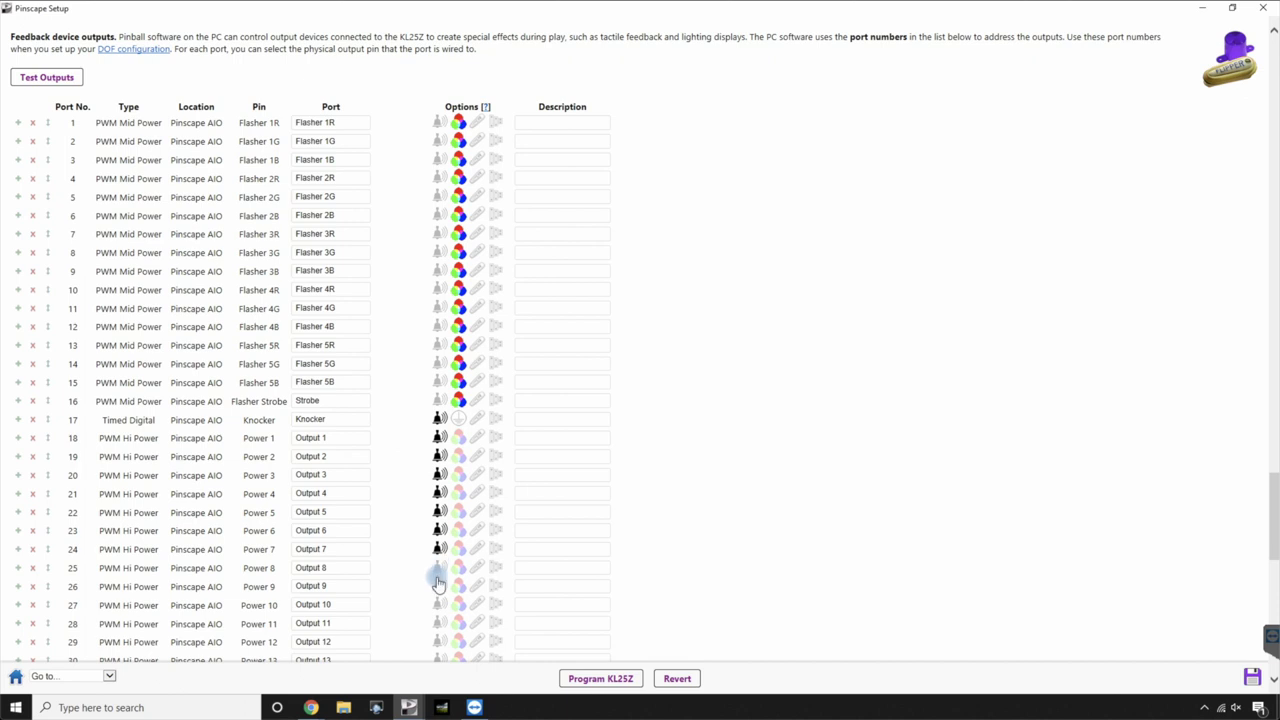
{"action": "left_click", "coordinate": [437, 568]}
{"action": "left_click", "coordinate": [437, 587]}
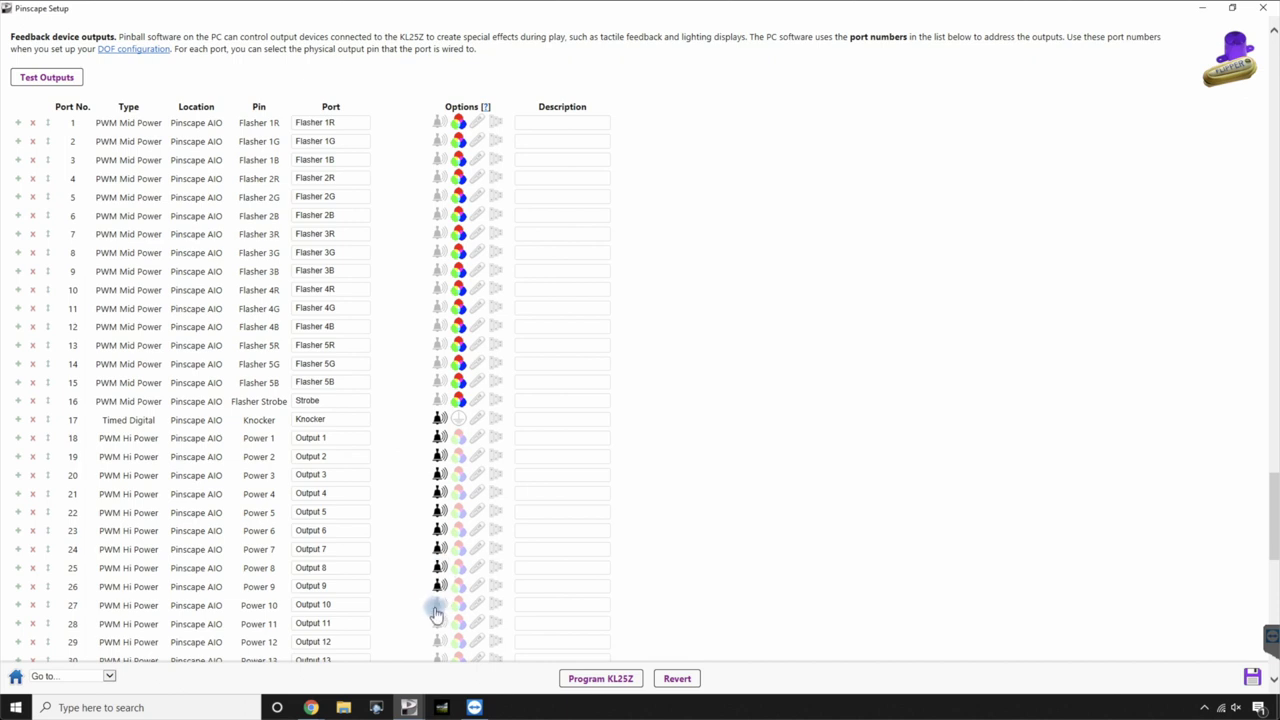
{"action": "left_click", "coordinate": [437, 605]}
{"action": "left_click", "coordinate": [437, 624]}
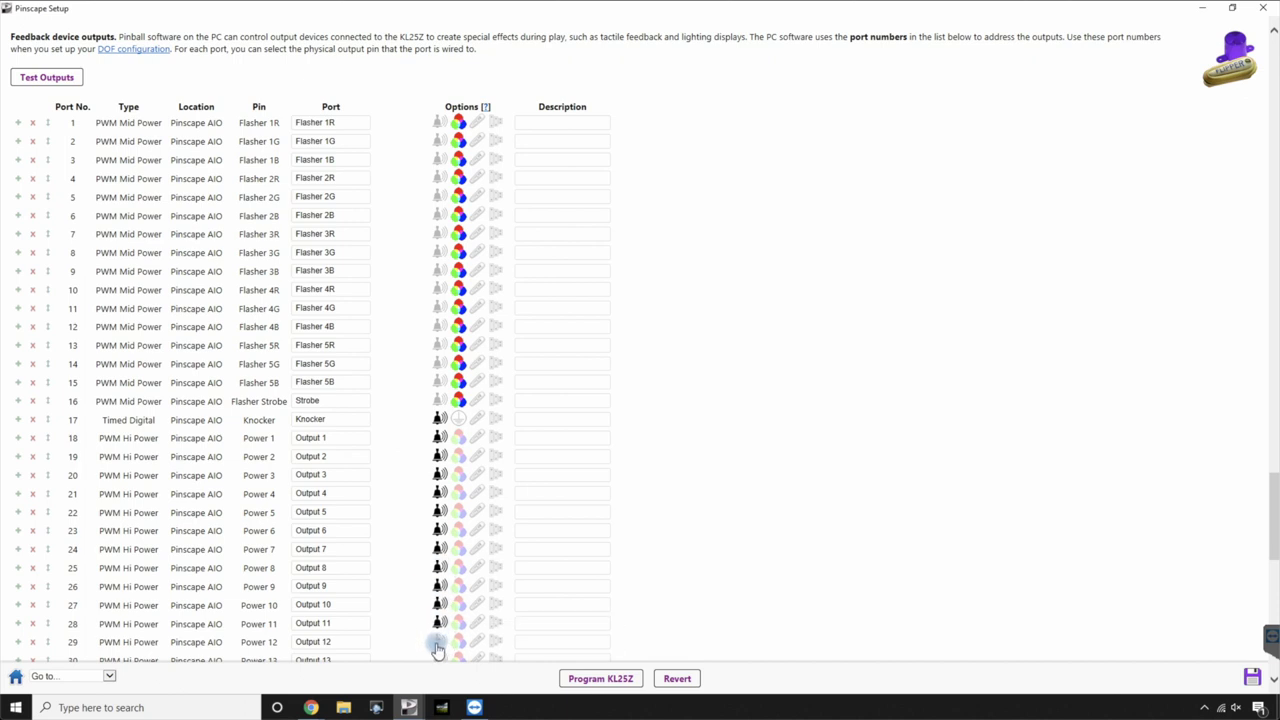
{"action": "left_click", "coordinate": [437, 643]}
Clear the noise-maker flag on Chime 5 further down the list.
{"action": "scroll", "coordinate": [740, 462], "scroll_direction": "down", "scroll_amount": 4}
{"action": "scroll", "coordinate": [740, 462], "scroll_direction": "down", "scroll_amount": 2}
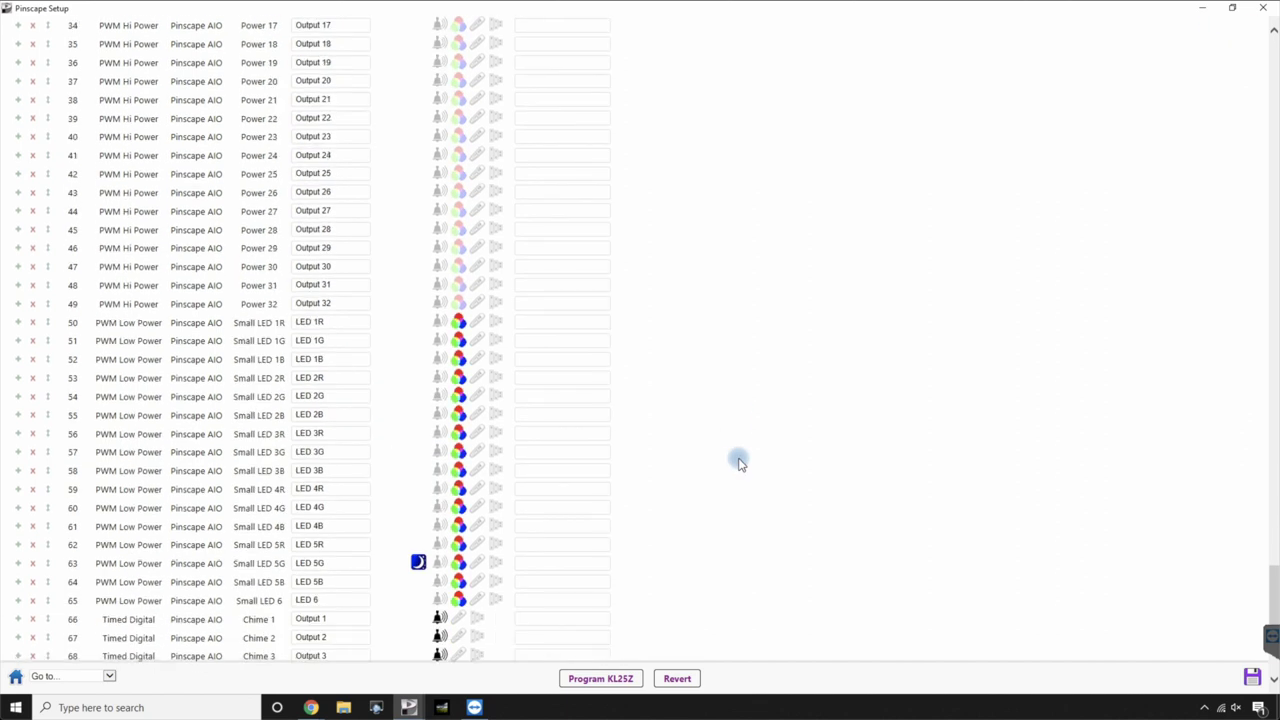
{"action": "scroll", "coordinate": [740, 462], "scroll_direction": "down", "scroll_amount": 2}
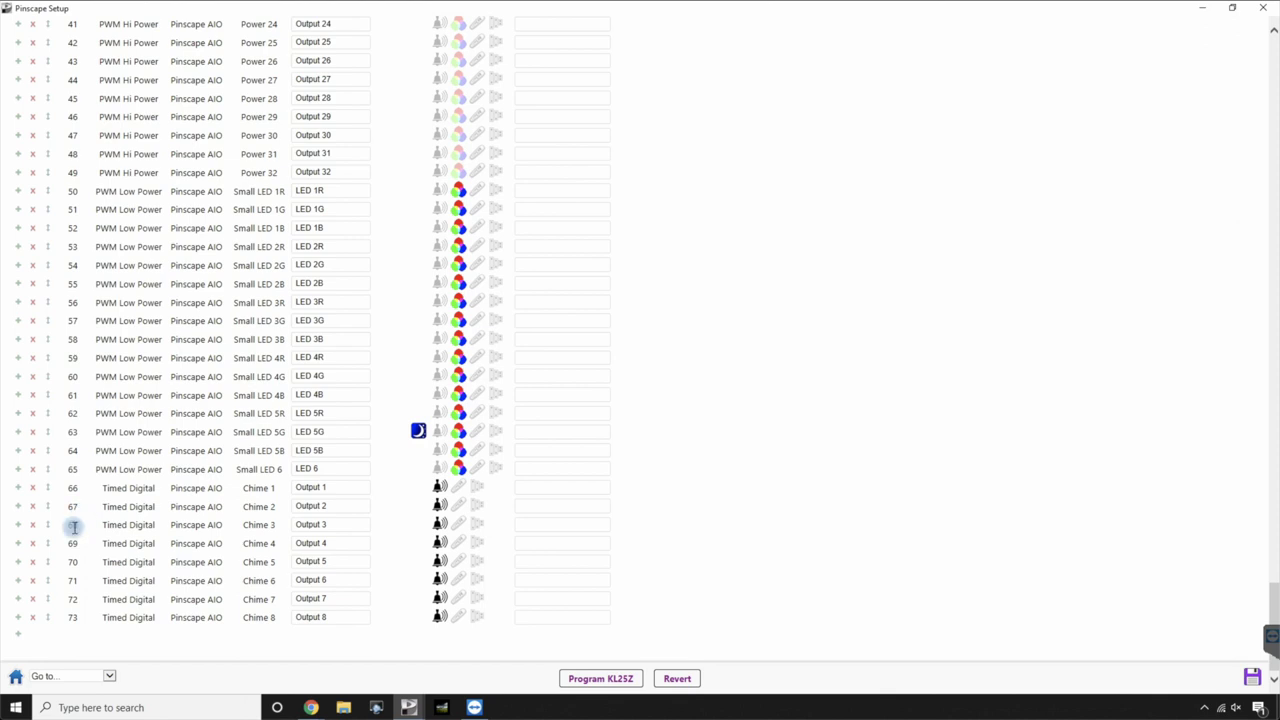
{"action": "left_click", "coordinate": [437, 561]}
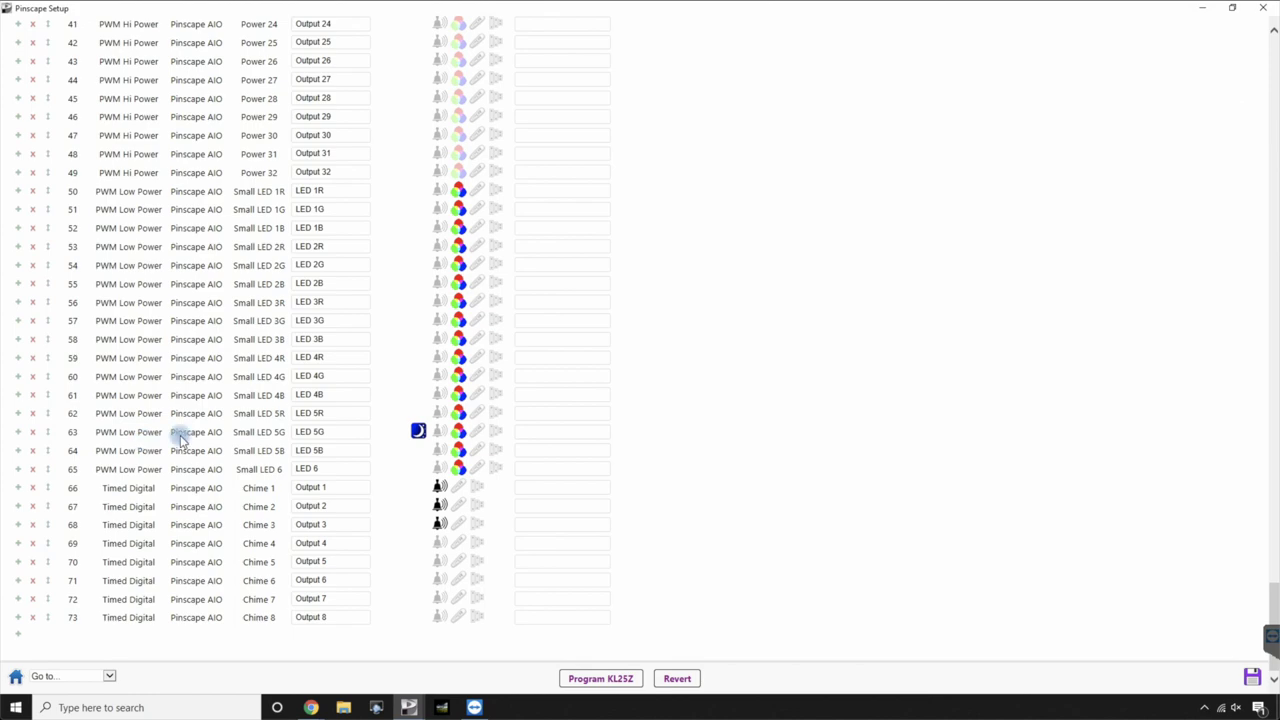
{"action": "scroll", "coordinate": [510, 403], "scroll_direction": "up", "scroll_amount": 10}
{"action": "scroll", "coordinate": [510, 403], "scroll_direction": "up", "scroll_amount": 5}
{"action": "scroll", "coordinate": [510, 403], "scroll_direction": "down", "scroll_amount": 3}
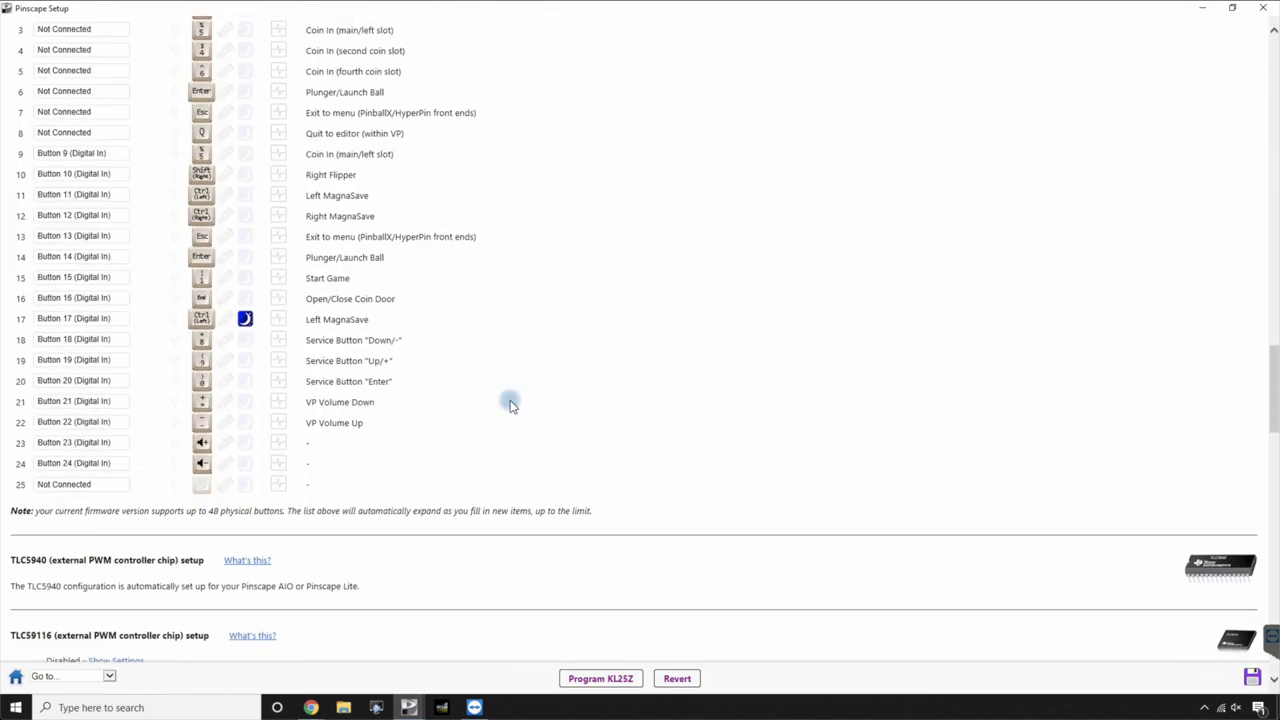
{"action": "scroll", "coordinate": [510, 403], "scroll_direction": "down", "scroll_amount": 5}
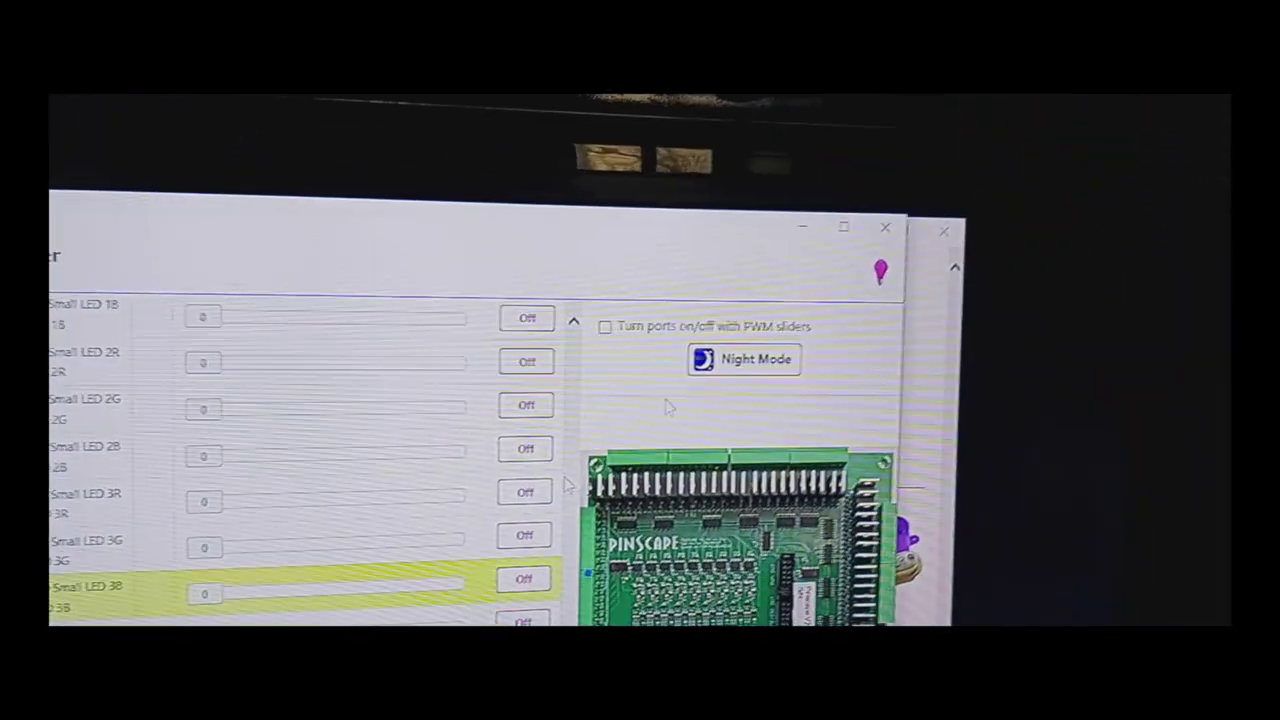
Turn Night Mode on with the Night Mode button in the Output Tester.
{"action": "left_click", "coordinate": [785, 335]}
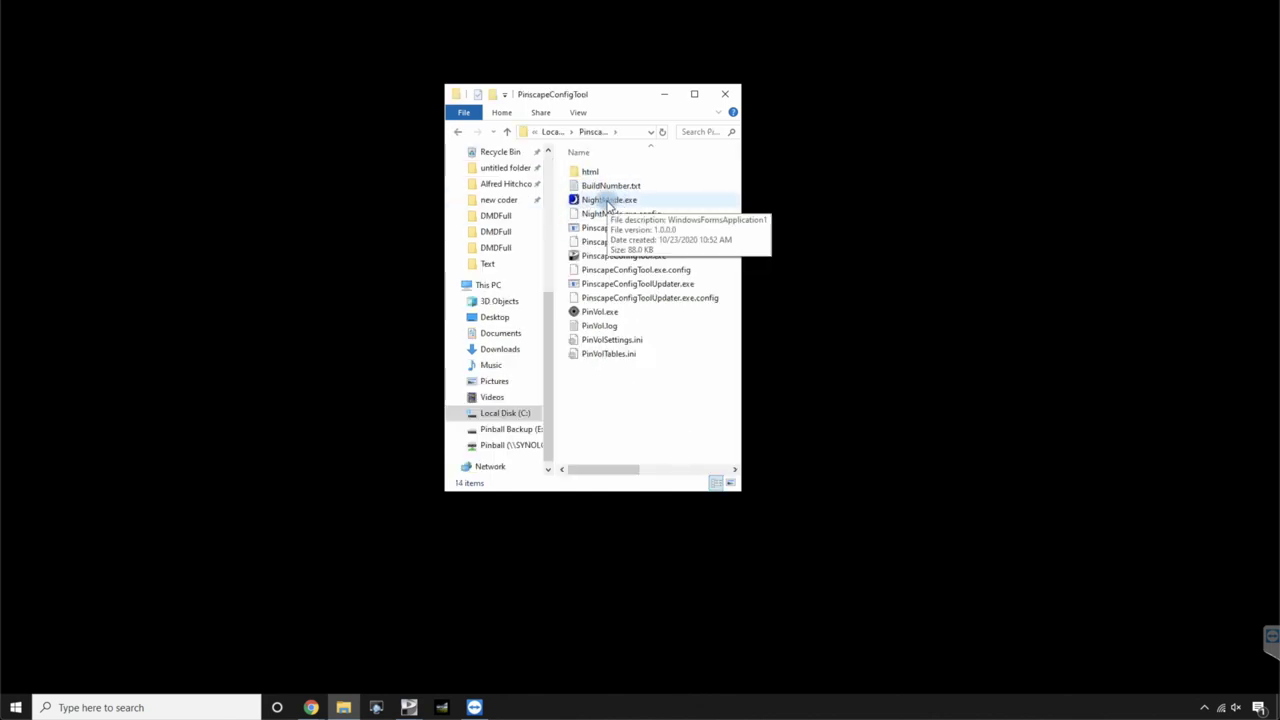
Launch NightMode.exe, select Pinscape unit #1 (LedWiz #1), and move its window aside.
{"action": "double_click", "coordinate": [608, 201]}
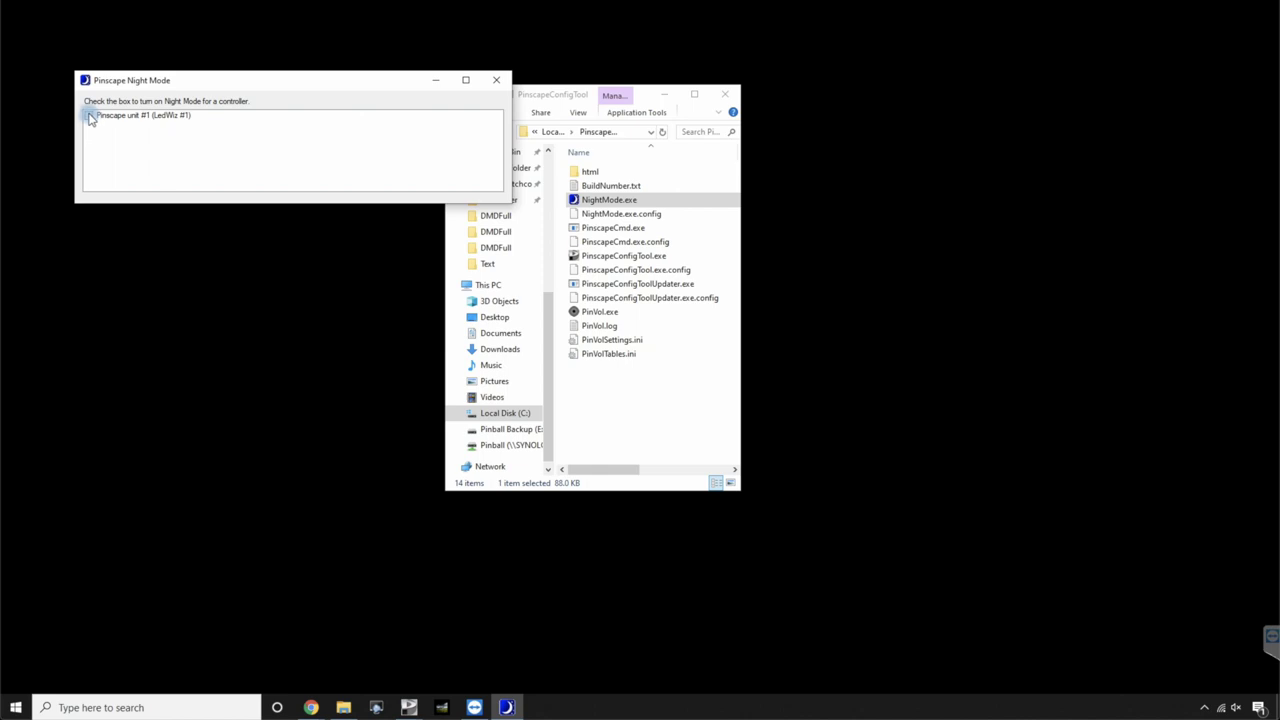
{"action": "left_click", "coordinate": [90, 117]}
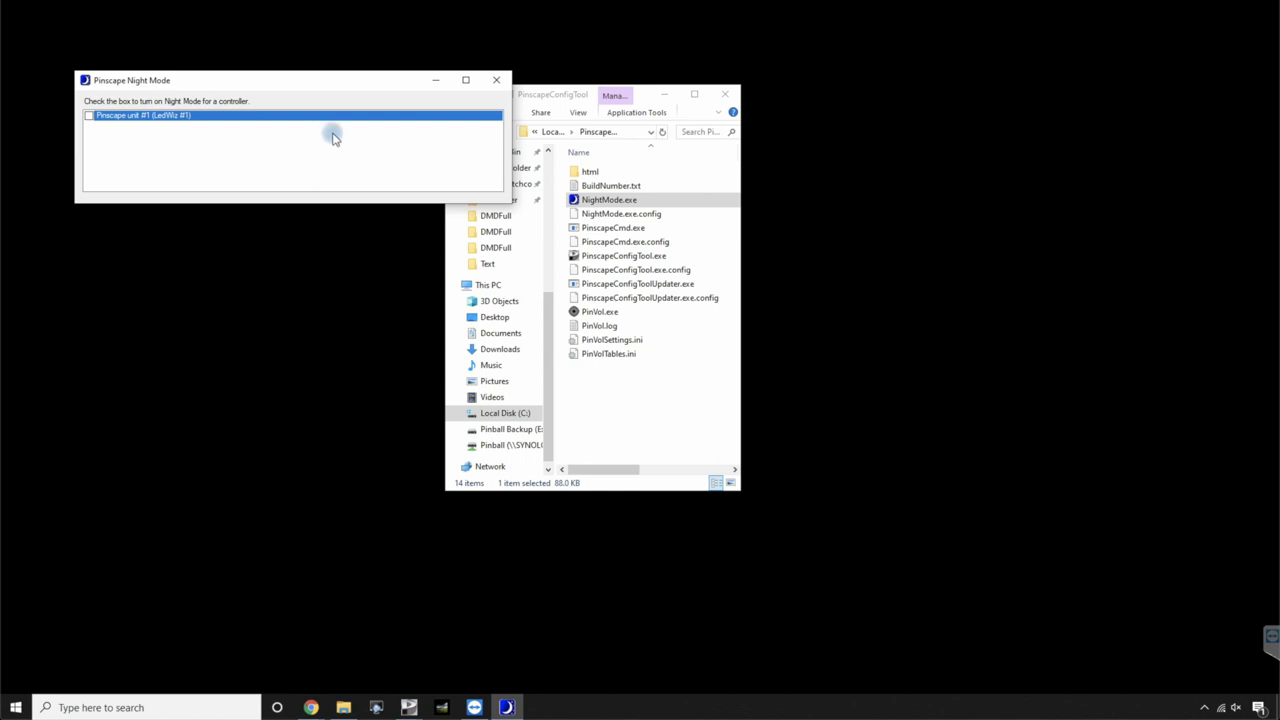
{"action": "left_click_drag", "start_coordinate": [227, 80], "coordinate": [157, 66]}
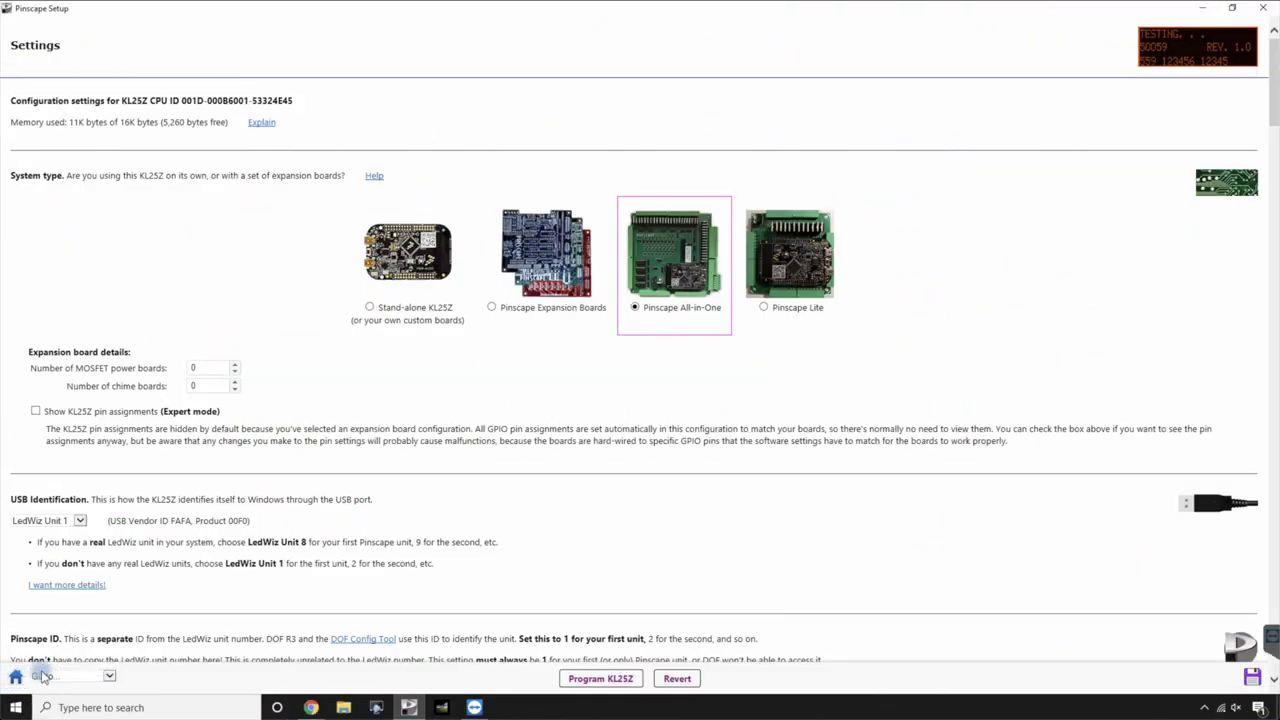
Jump to the Night Mode settings section, then go back to the Main Menu.
{"action": "left_click", "coordinate": [109, 676]}
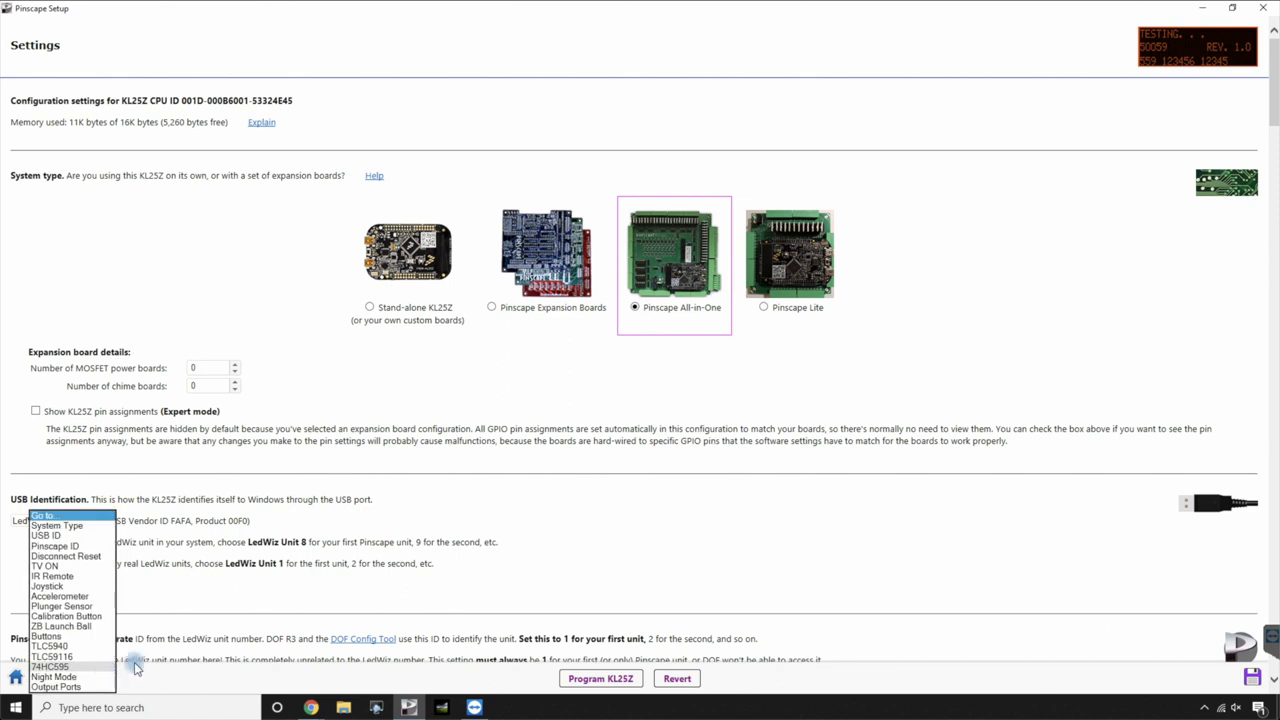
{"action": "left_click", "coordinate": [79, 678]}
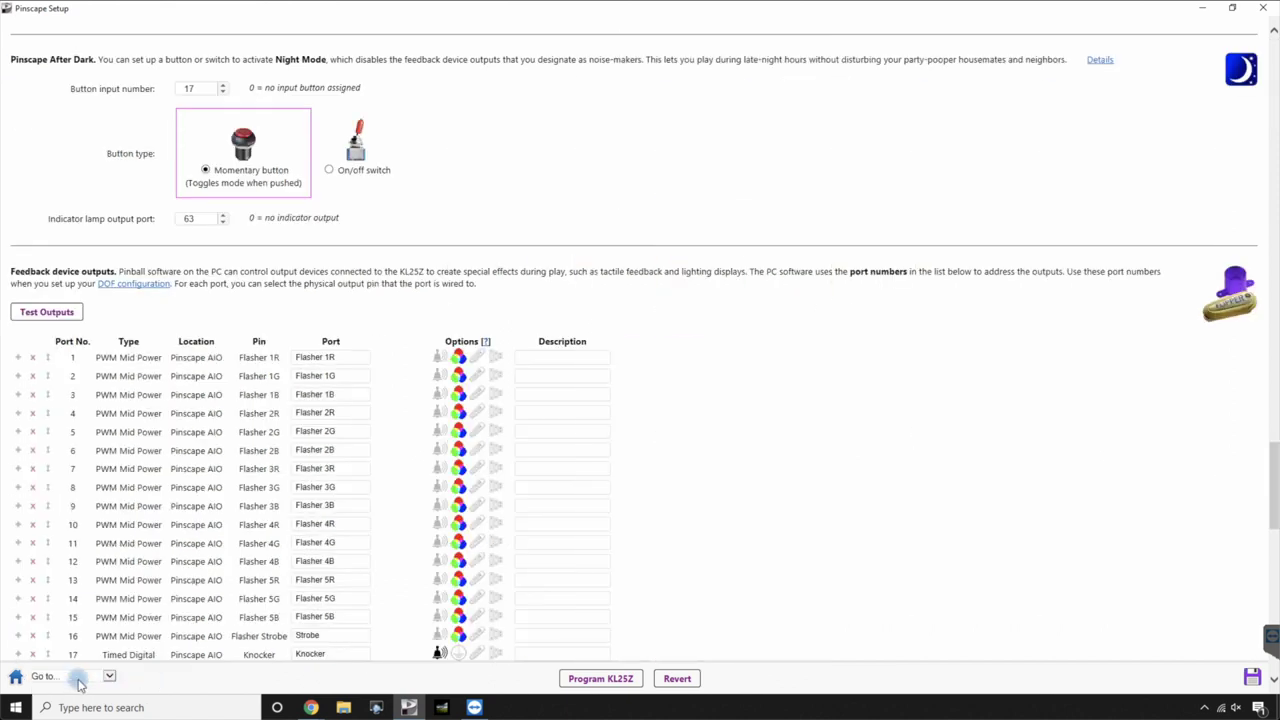
{"action": "left_click", "coordinate": [15, 678]}
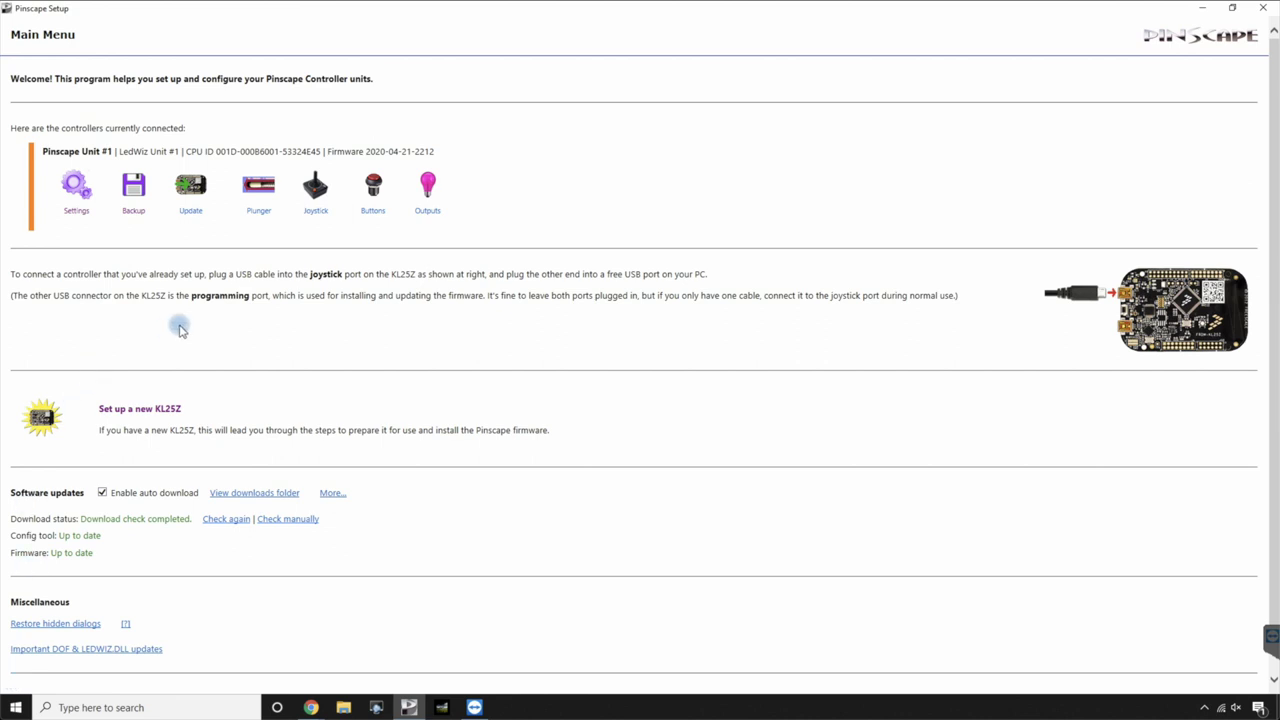
In the Output Tester, turn on Flasher 2R, Flasher 2B and Flasher 4R.
{"action": "left_click", "coordinate": [428, 184]}
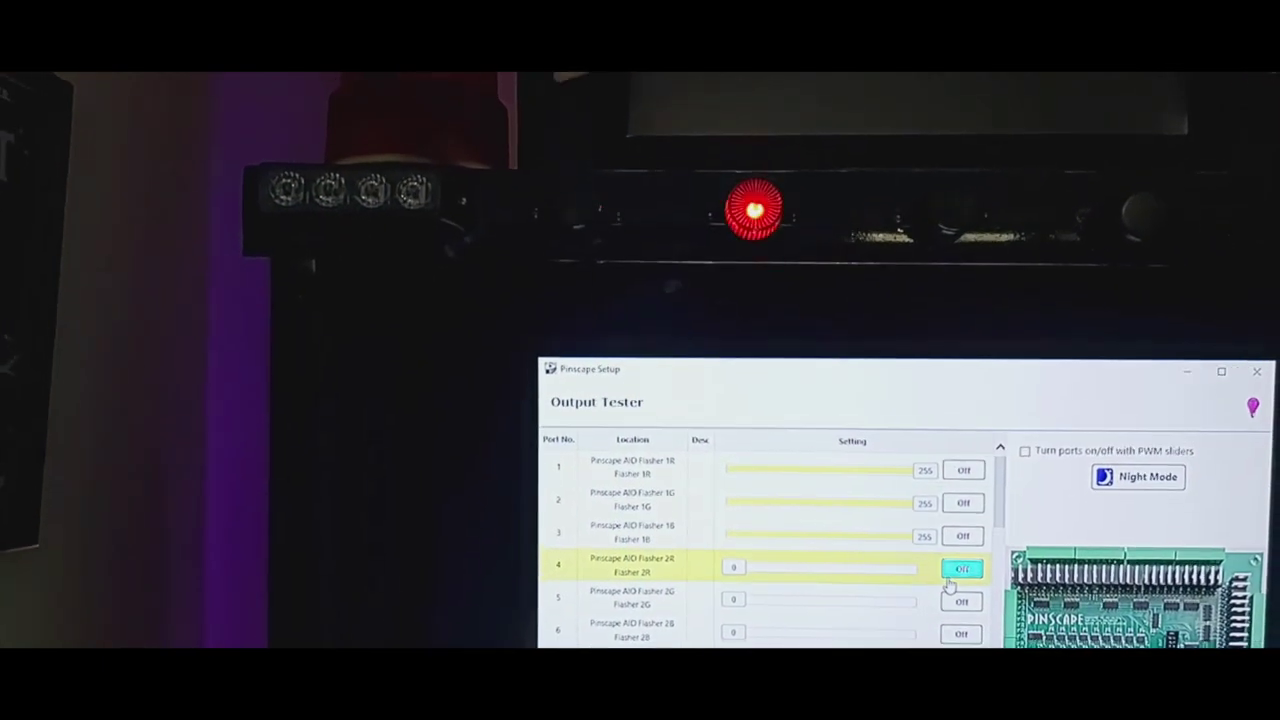
{"action": "left_click", "coordinate": [958, 570]}
{"action": "left_click", "coordinate": [948, 634]}
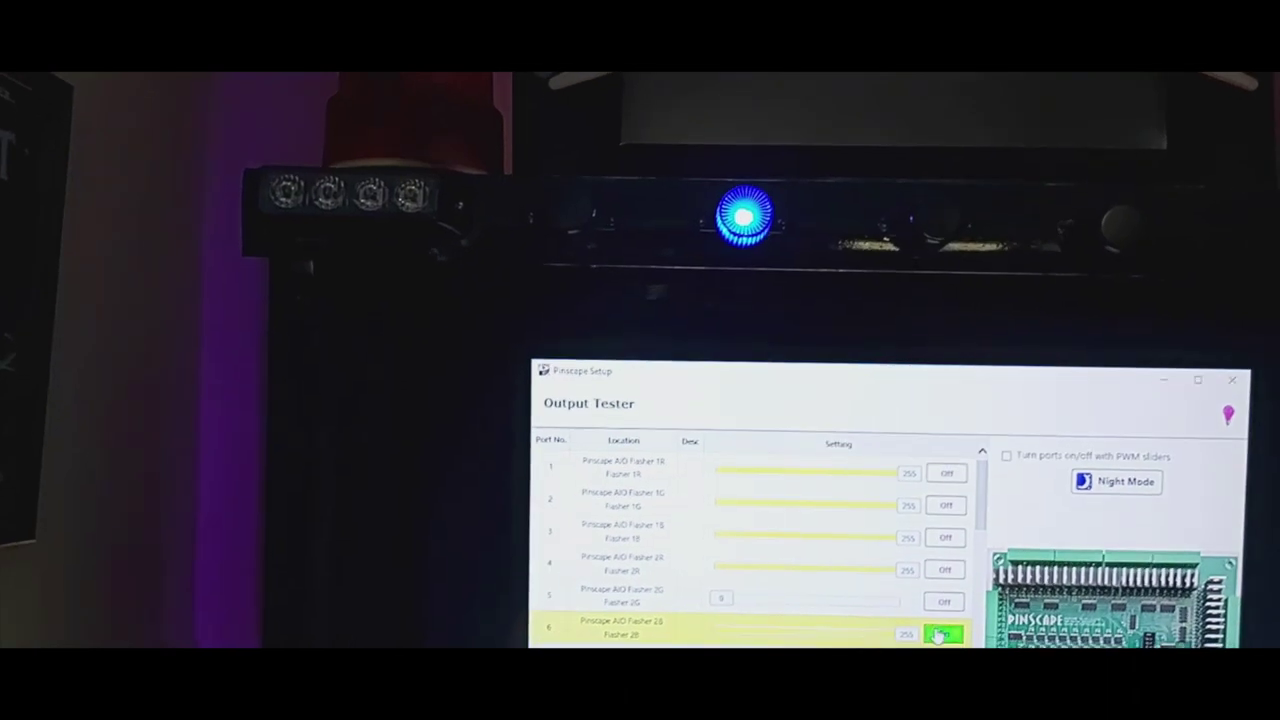
{"action": "scroll", "coordinate": [930, 580], "scroll_direction": "down", "scroll_amount": 1}
{"action": "left_click", "coordinate": [897, 585]}
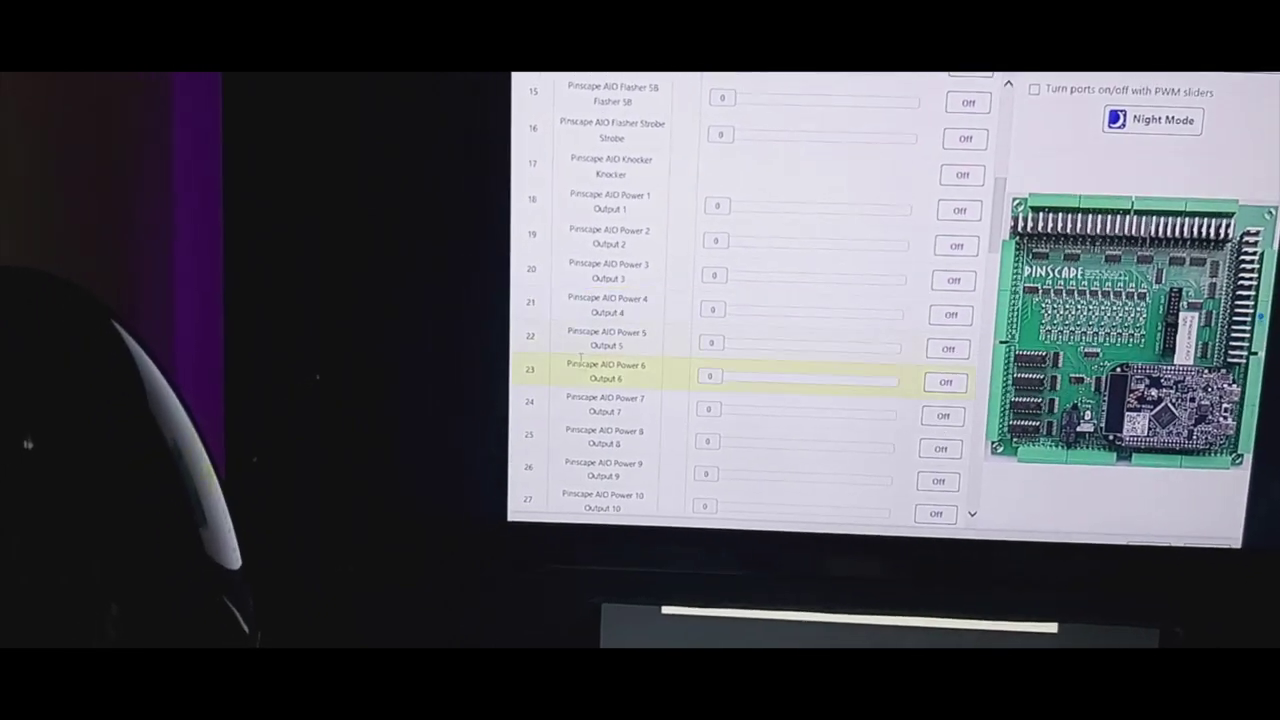
{"action": "scroll", "coordinate": [700, 330], "scroll_direction": "down", "scroll_amount": 2}
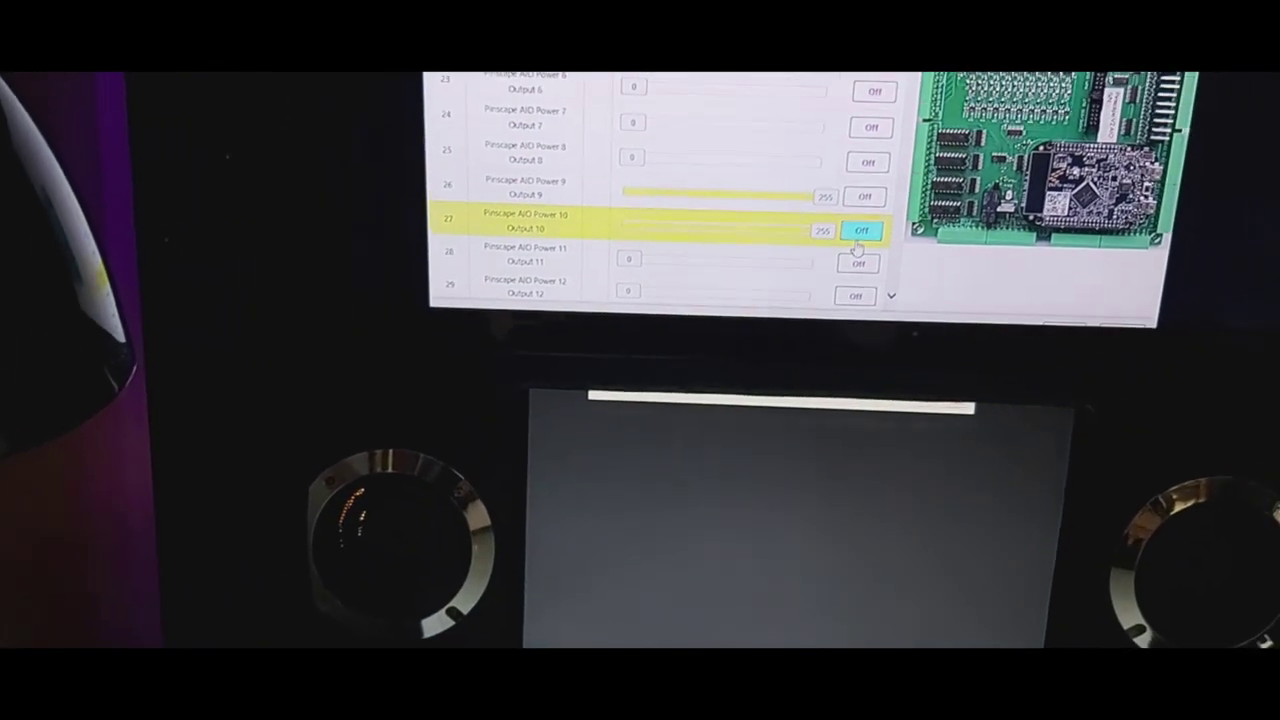
Turn on port 27 (Output 10) and port 16 (Strobe) in the Output Tester.
{"action": "left_click", "coordinate": [858, 240]}
{"action": "scroll", "coordinate": [850, 230], "scroll_direction": "down", "scroll_amount": 1}
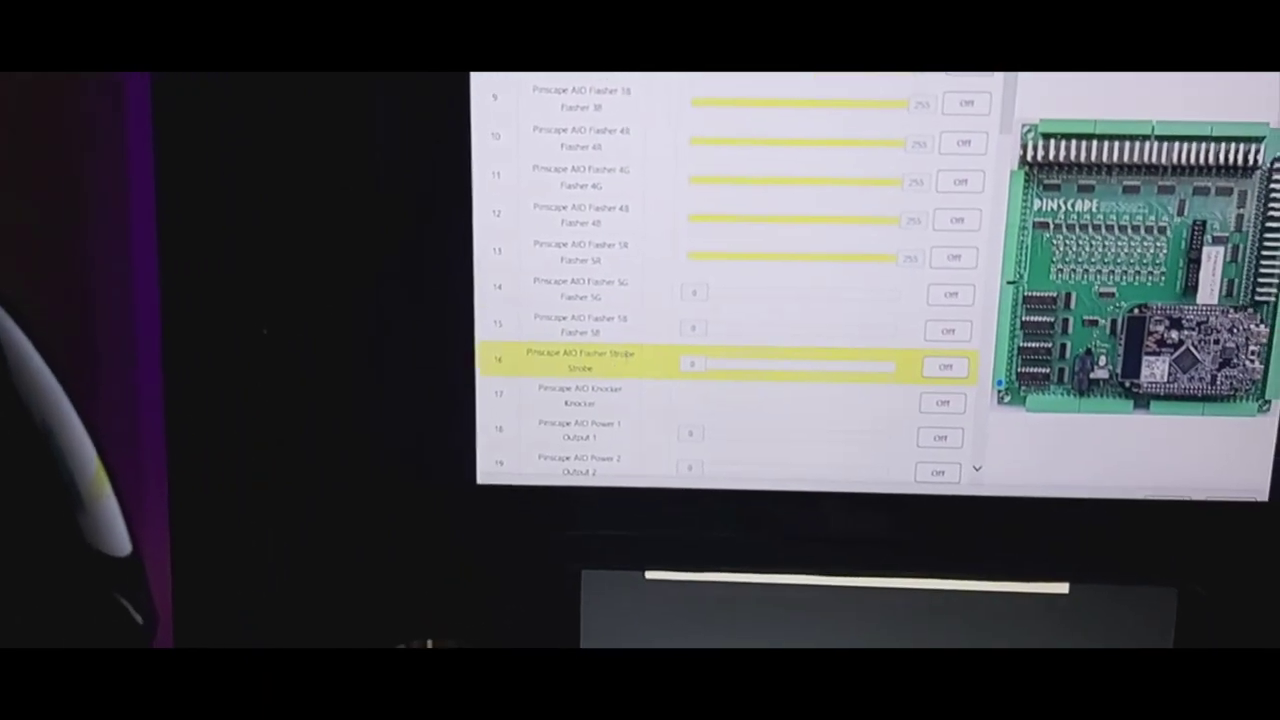
{"action": "left_click", "coordinate": [922, 346]}
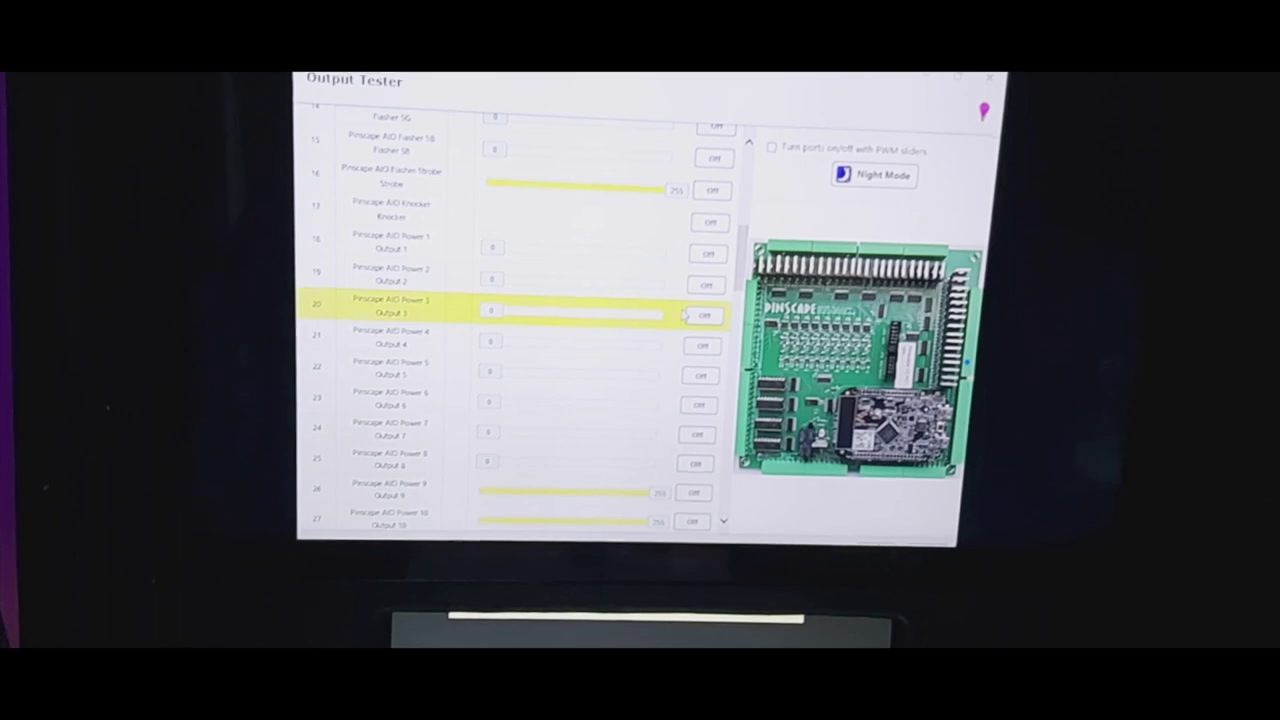
Toggle the flasher outputs on rows 10, 11, 13 and 14 on and off.
{"action": "scroll", "coordinate": [692, 300], "scroll_direction": "up", "scroll_amount": 3}
{"action": "left_click", "coordinate": [740, 260]}
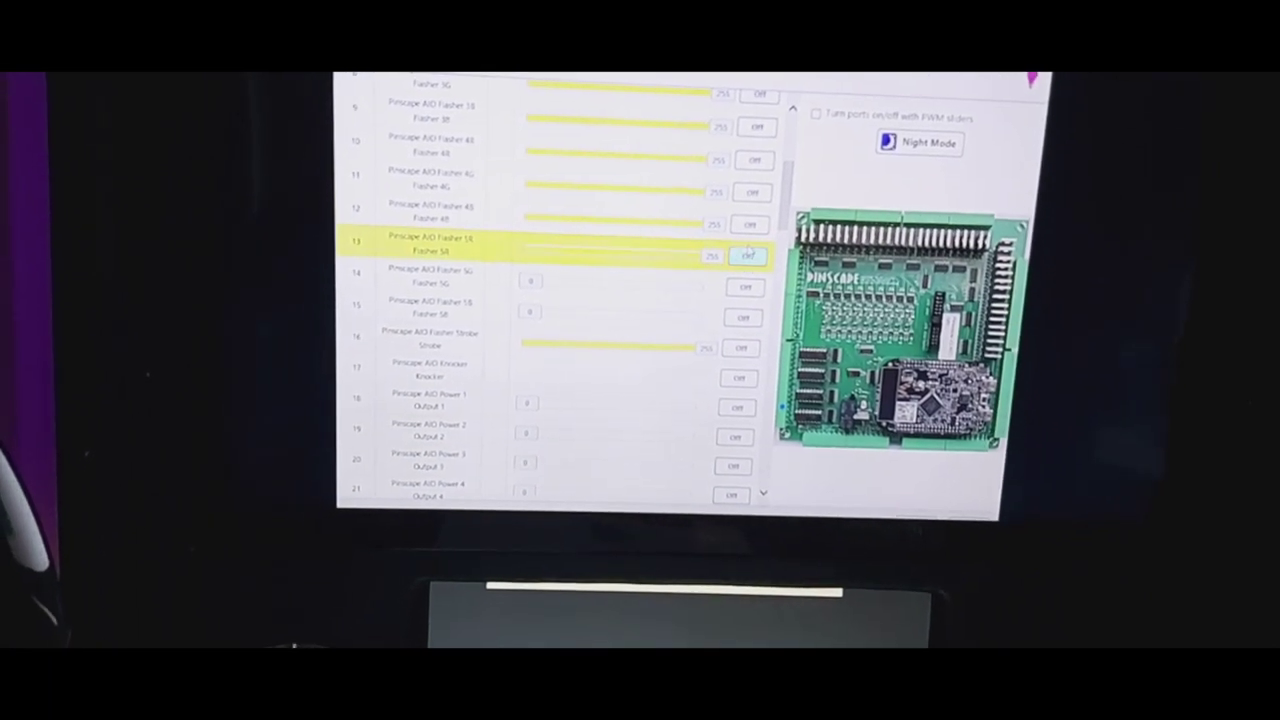
{"action": "left_click", "coordinate": [748, 285]}
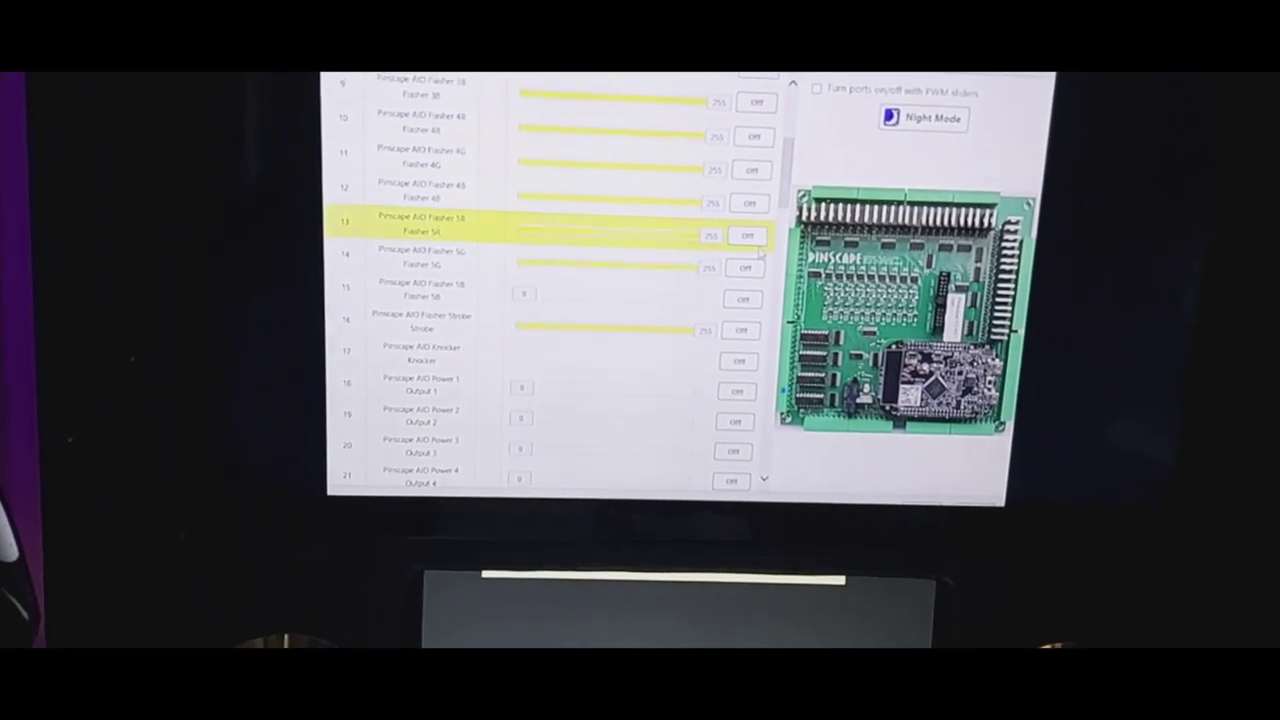
{"action": "left_click", "coordinate": [750, 228]}
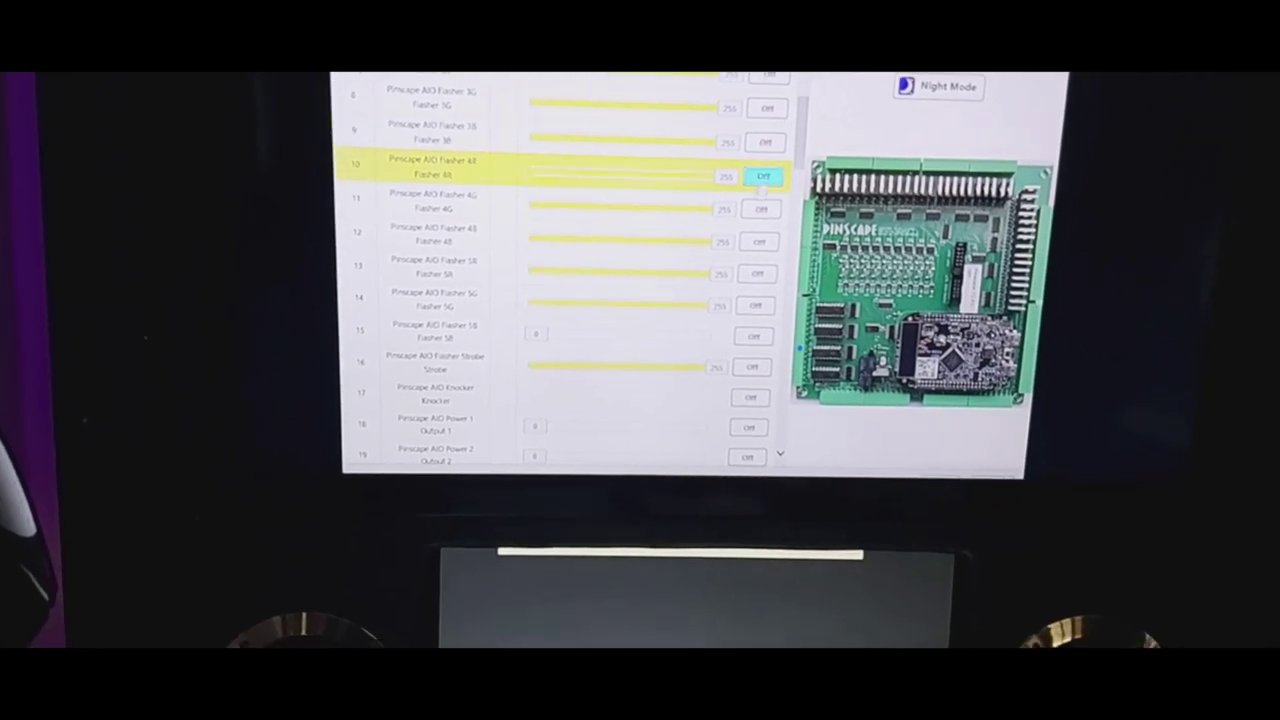
{"action": "left_click", "coordinate": [755, 302]}
{"action": "left_click", "coordinate": [760, 270]}
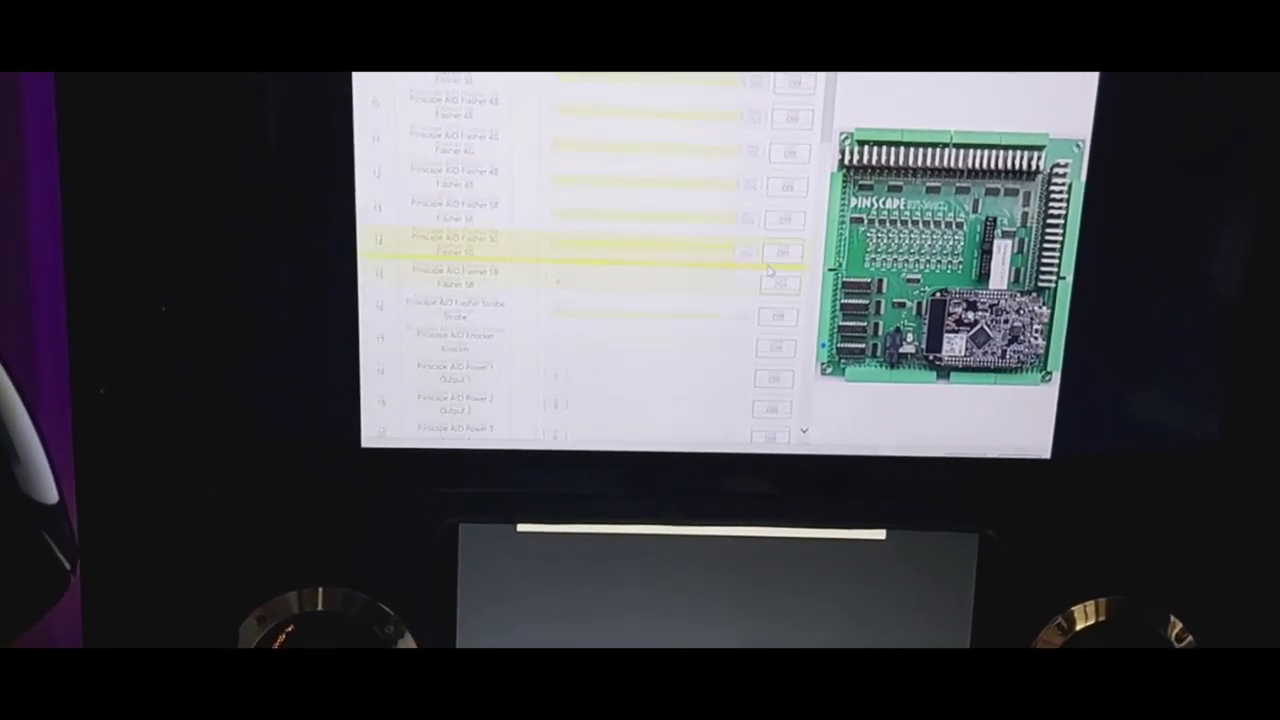
{"action": "left_click", "coordinate": [775, 246]}
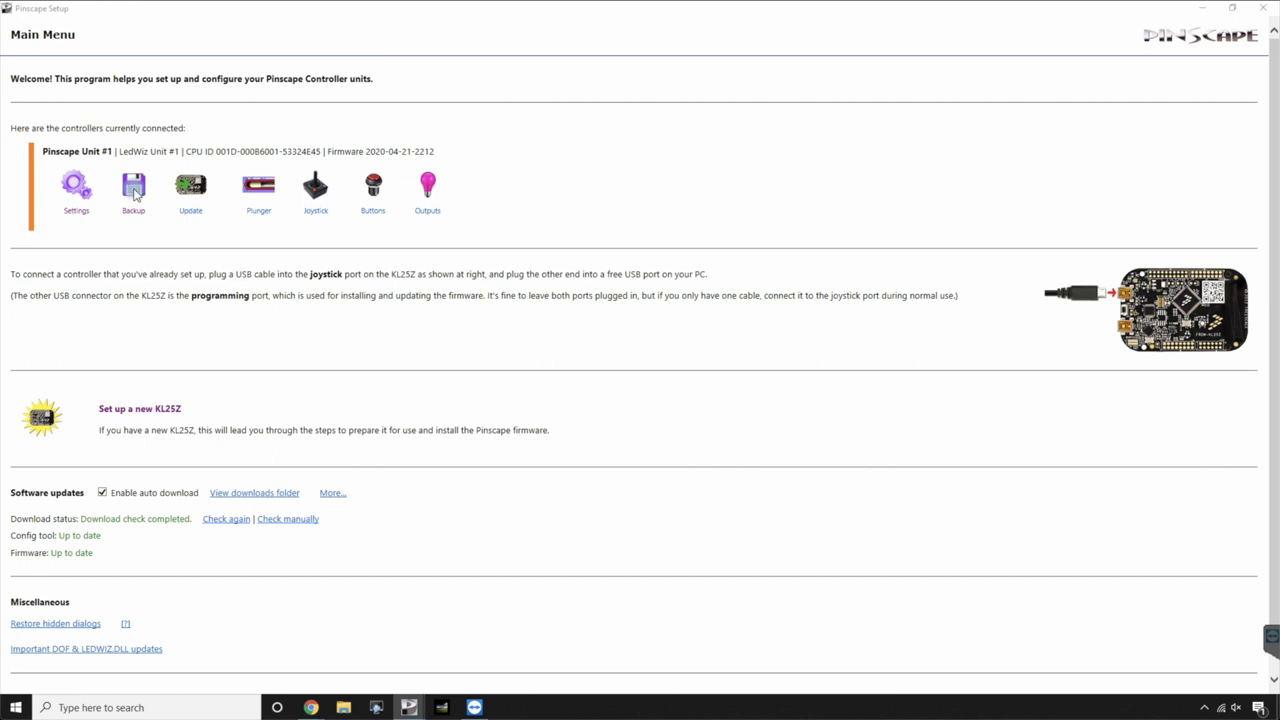
Open Back up & Restore, start saving KL25Z settings to a file, then cancel.
{"action": "left_click", "coordinate": [135, 201]}
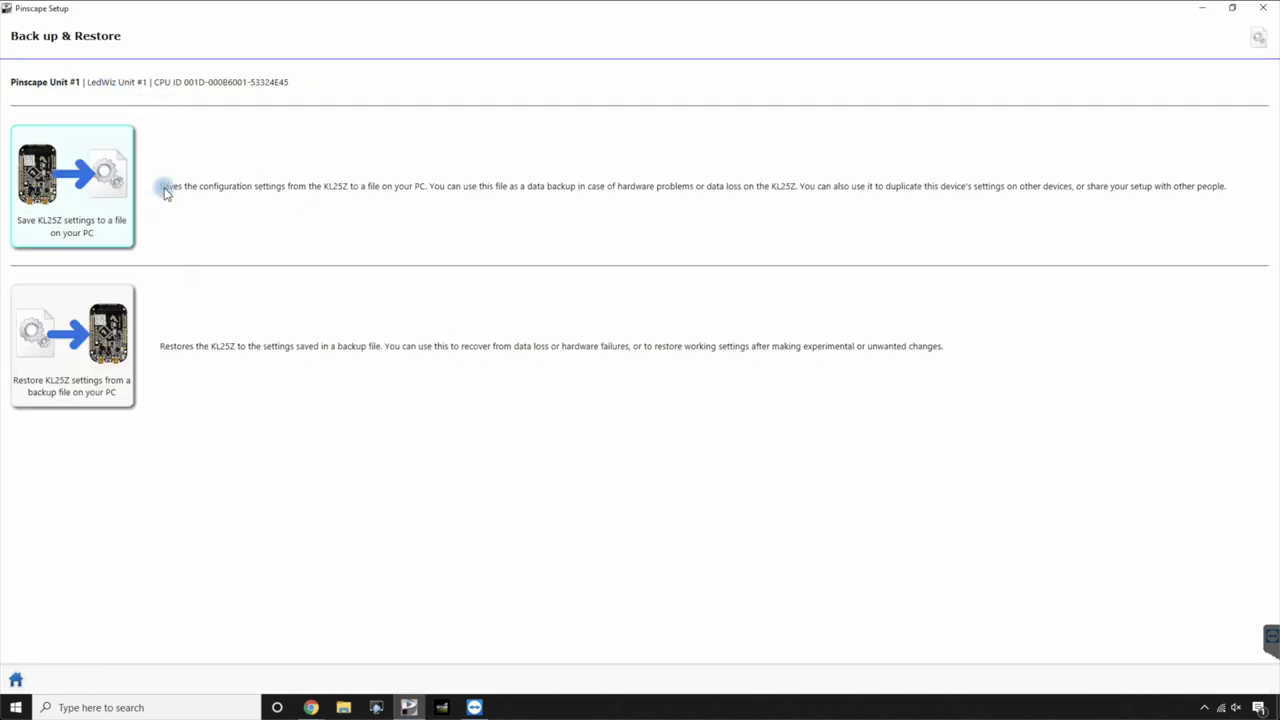
{"action": "left_click", "coordinate": [67, 197]}
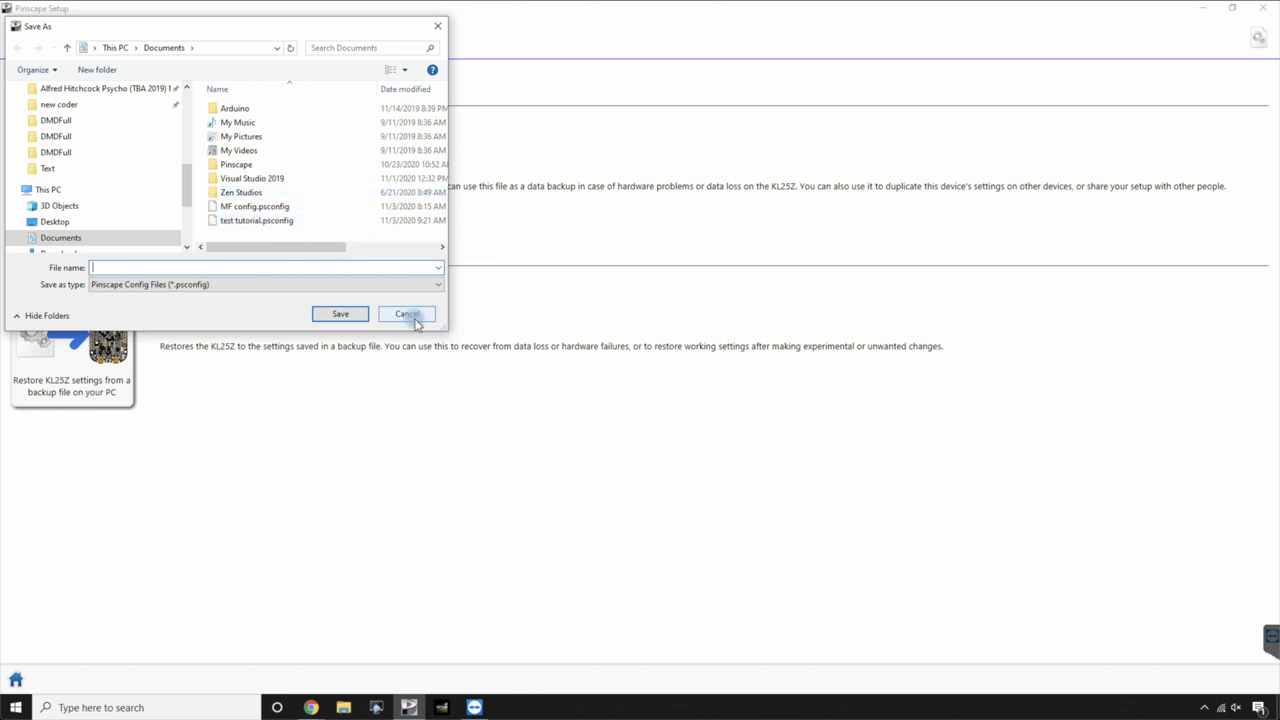
{"action": "left_click", "coordinate": [410, 316]}
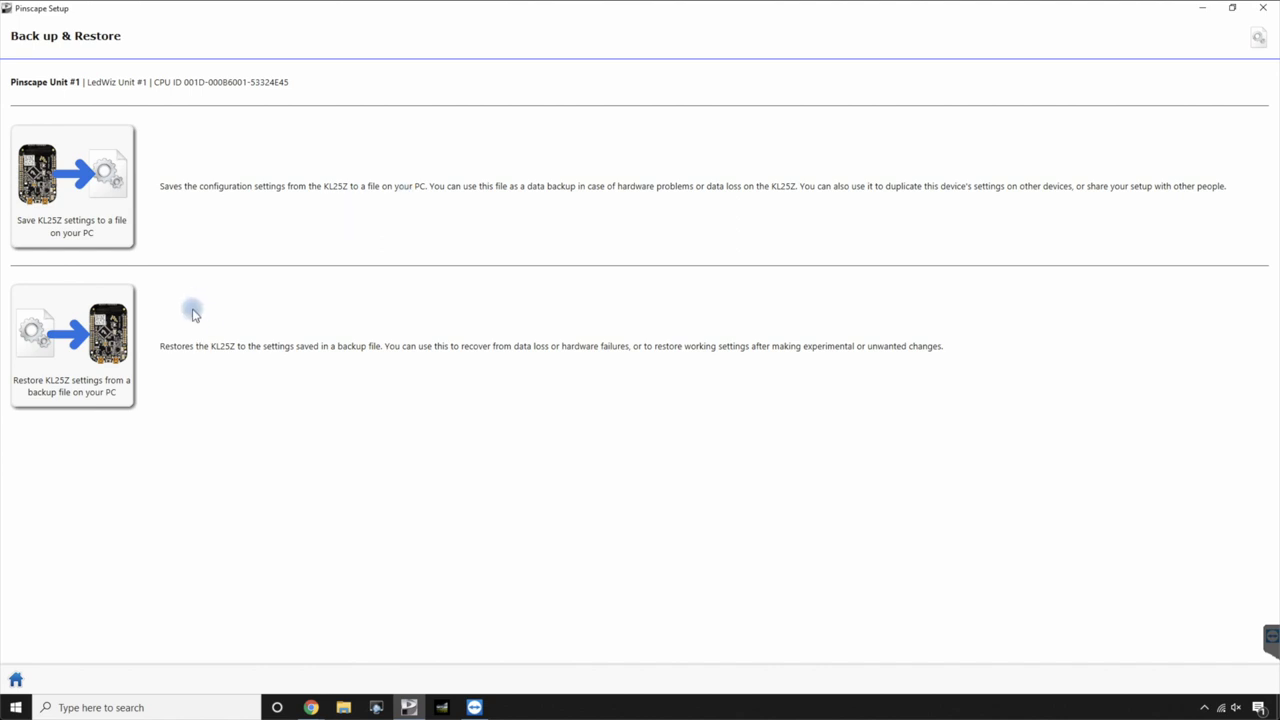
Restore KL25Z settings from MF config.psconfig and scroll through the restored button assignments.
{"action": "left_click", "coordinate": [88, 322]}
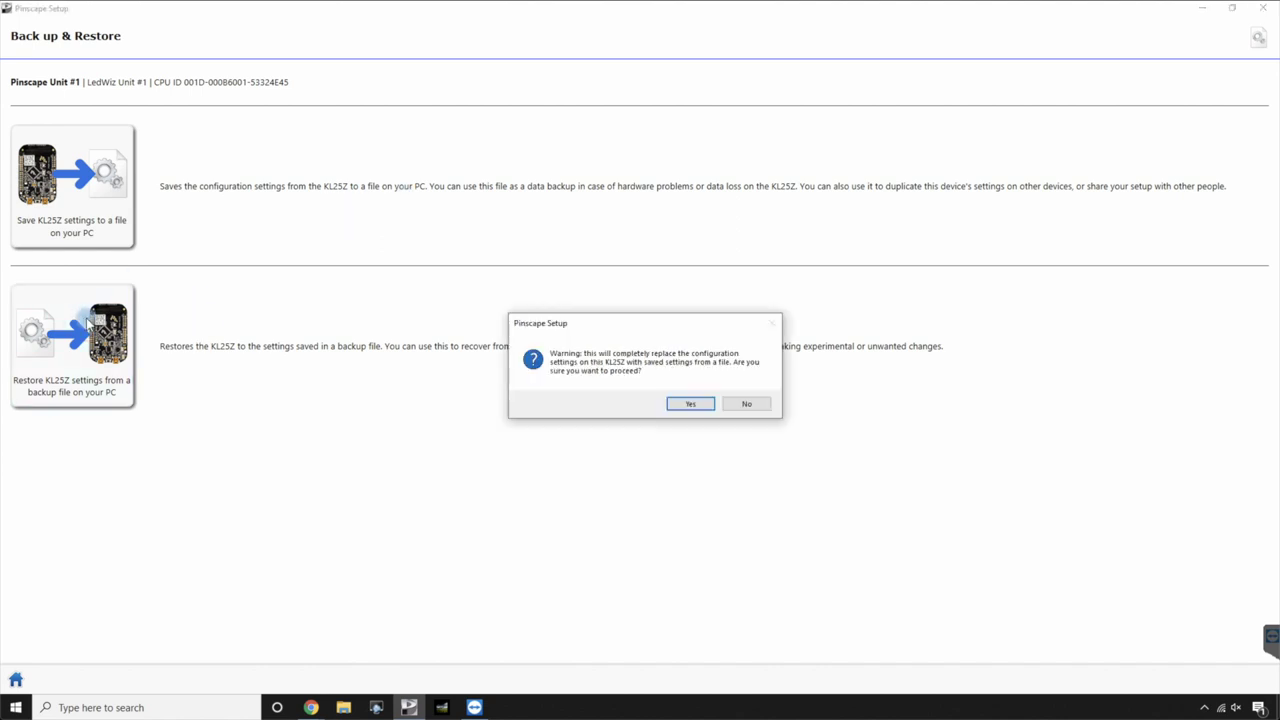
{"action": "left_click", "coordinate": [681, 405]}
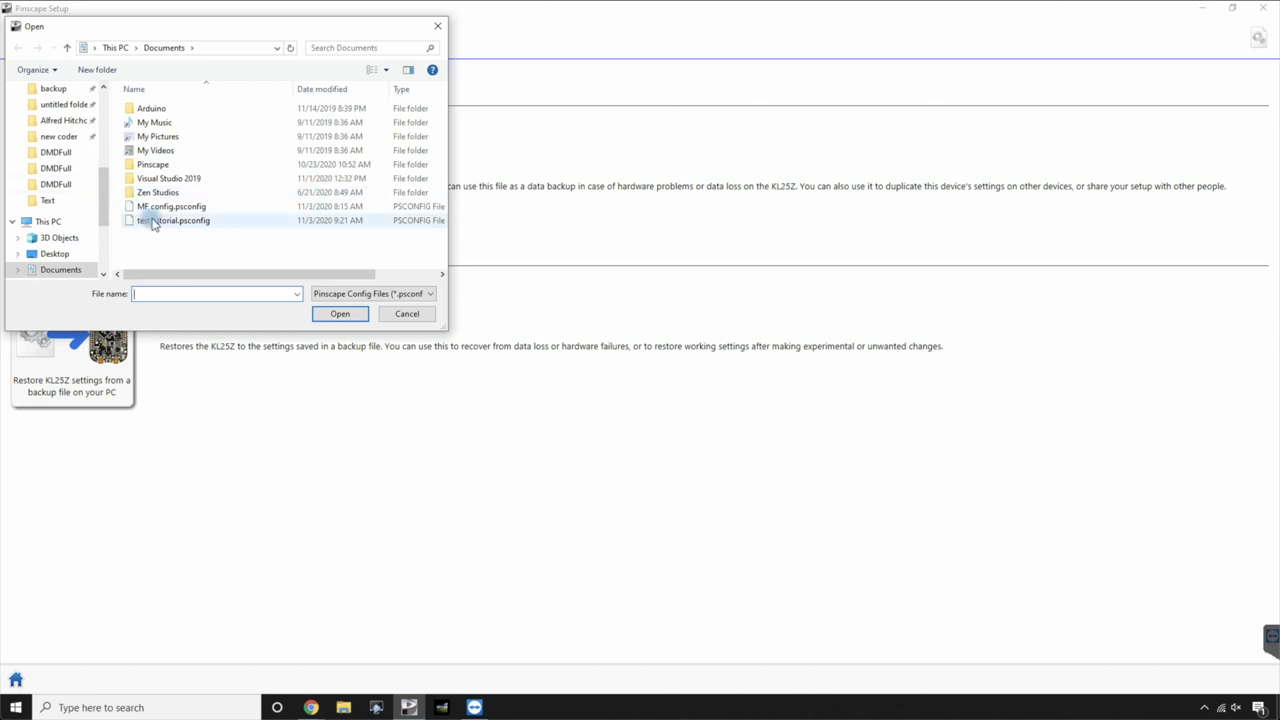
{"action": "left_click", "coordinate": [350, 315]}
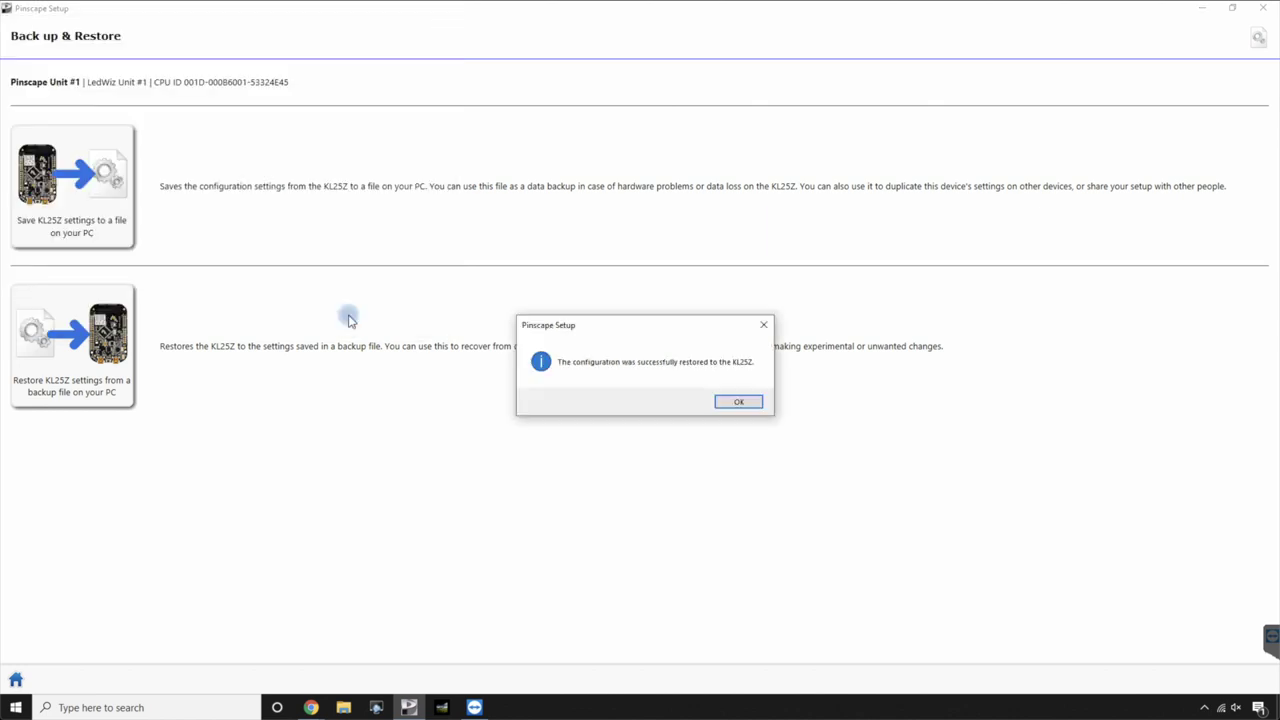
{"action": "left_click", "coordinate": [739, 401]}
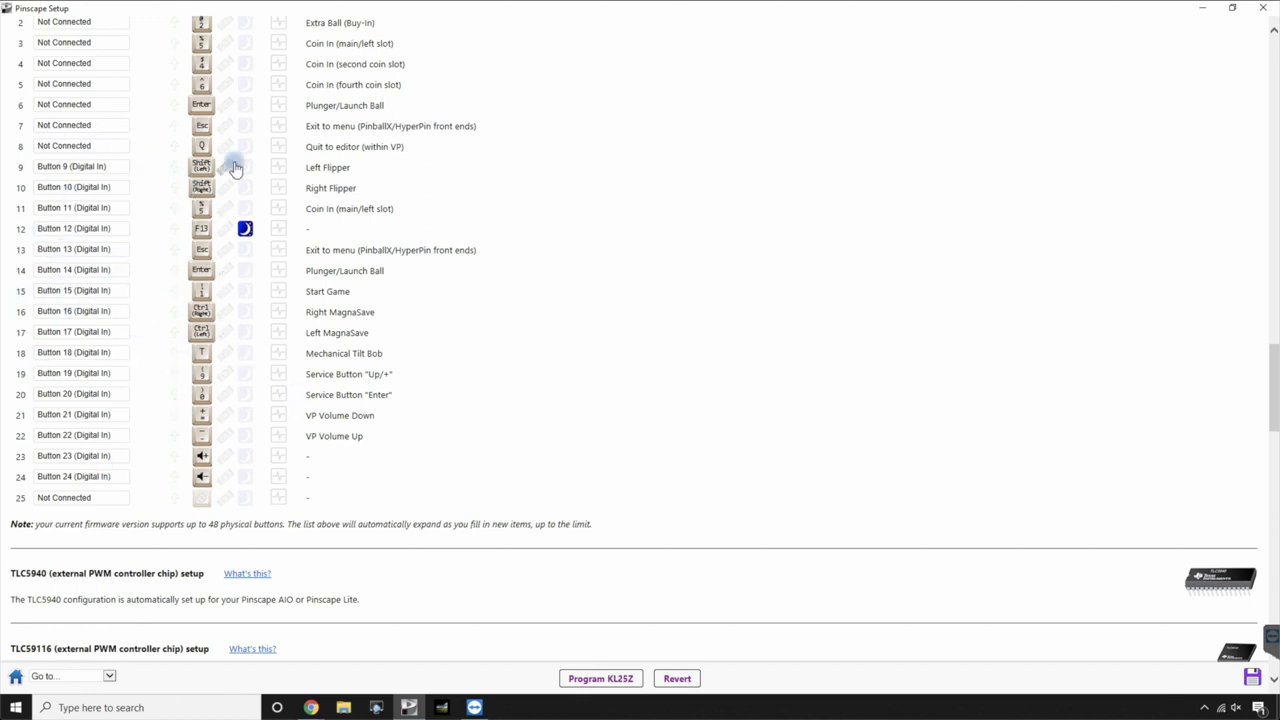
{"action": "scroll", "coordinate": [234, 168], "scroll_direction": "up", "scroll_amount": 1}
{"action": "scroll", "coordinate": [234, 168], "scroll_direction": "down", "scroll_amount": 3}
{"action": "scroll", "coordinate": [234, 168], "scroll_direction": "down", "scroll_amount": 3}
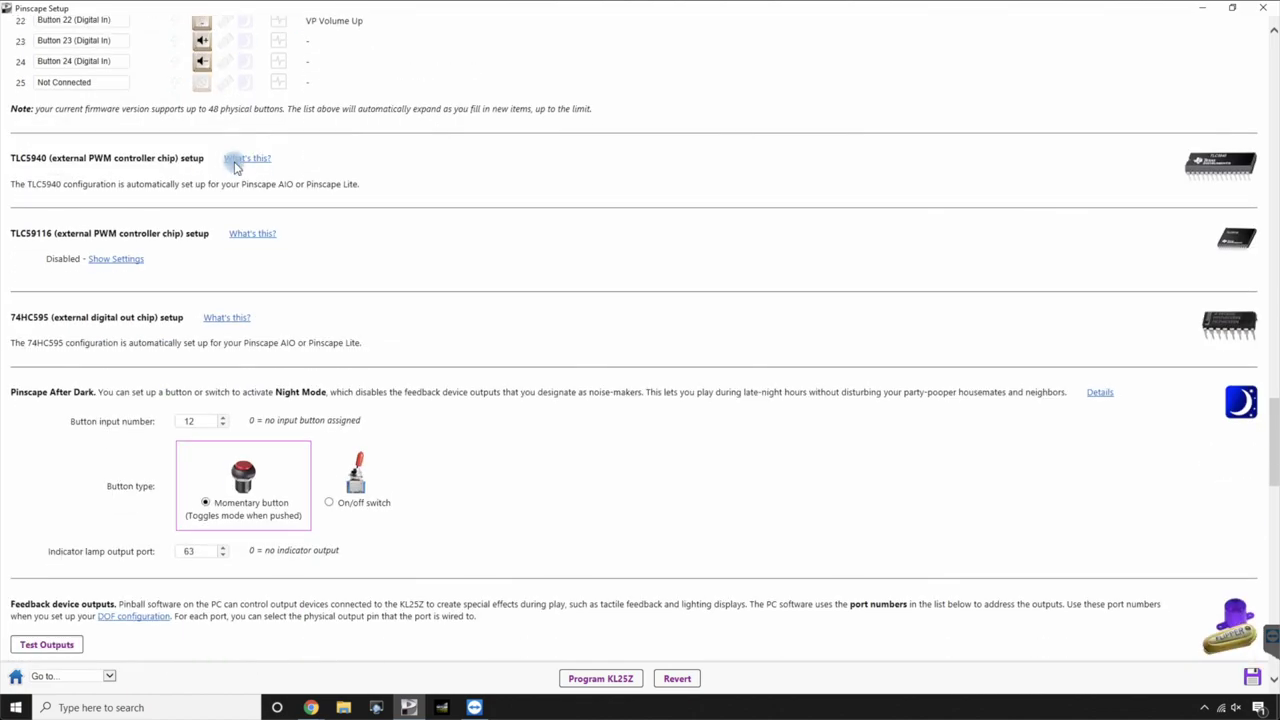
{"action": "scroll", "coordinate": [234, 168], "scroll_direction": "down", "scroll_amount": 2}
{"action": "scroll", "coordinate": [234, 168], "scroll_direction": "down", "scroll_amount": 10}
{"action": "scroll", "coordinate": [234, 168], "scroll_direction": "down", "scroll_amount": 1}
{"action": "scroll", "coordinate": [234, 168], "scroll_direction": "down", "scroll_amount": 3}
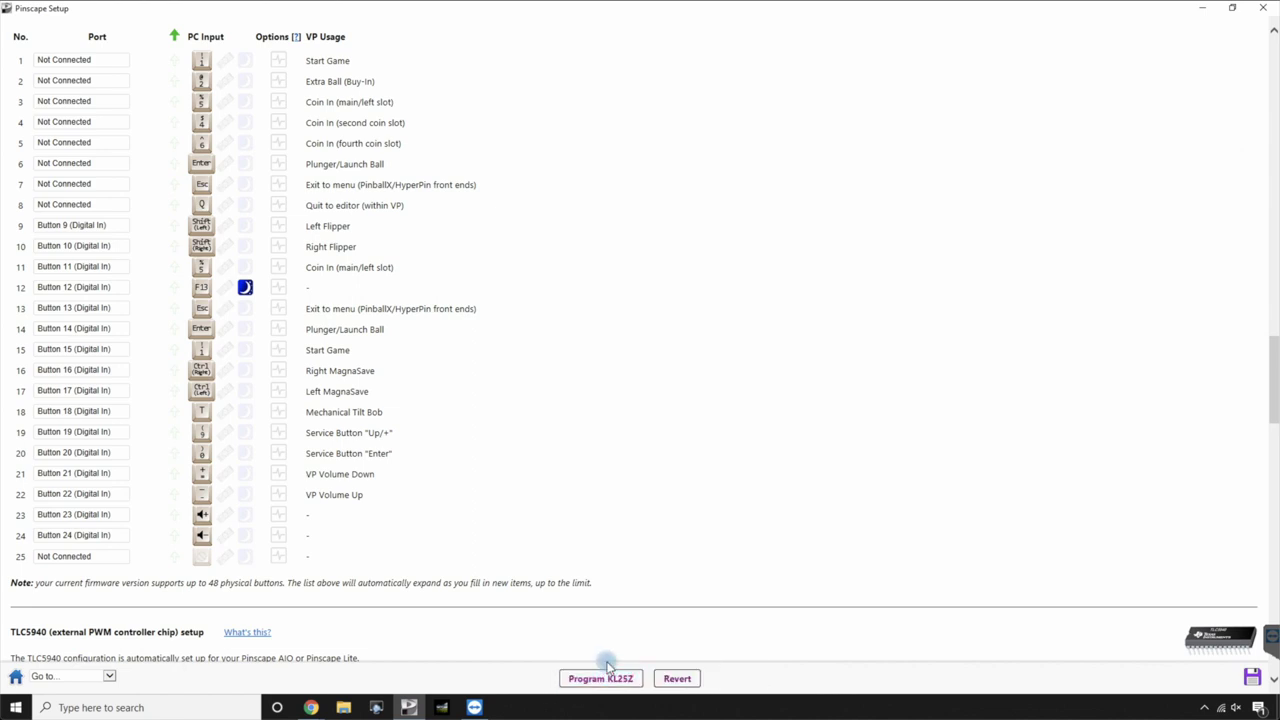
Program the restored settings into the KL25Z, confirming the overwrite and dismissing the success message.
{"action": "left_click", "coordinate": [604, 684]}
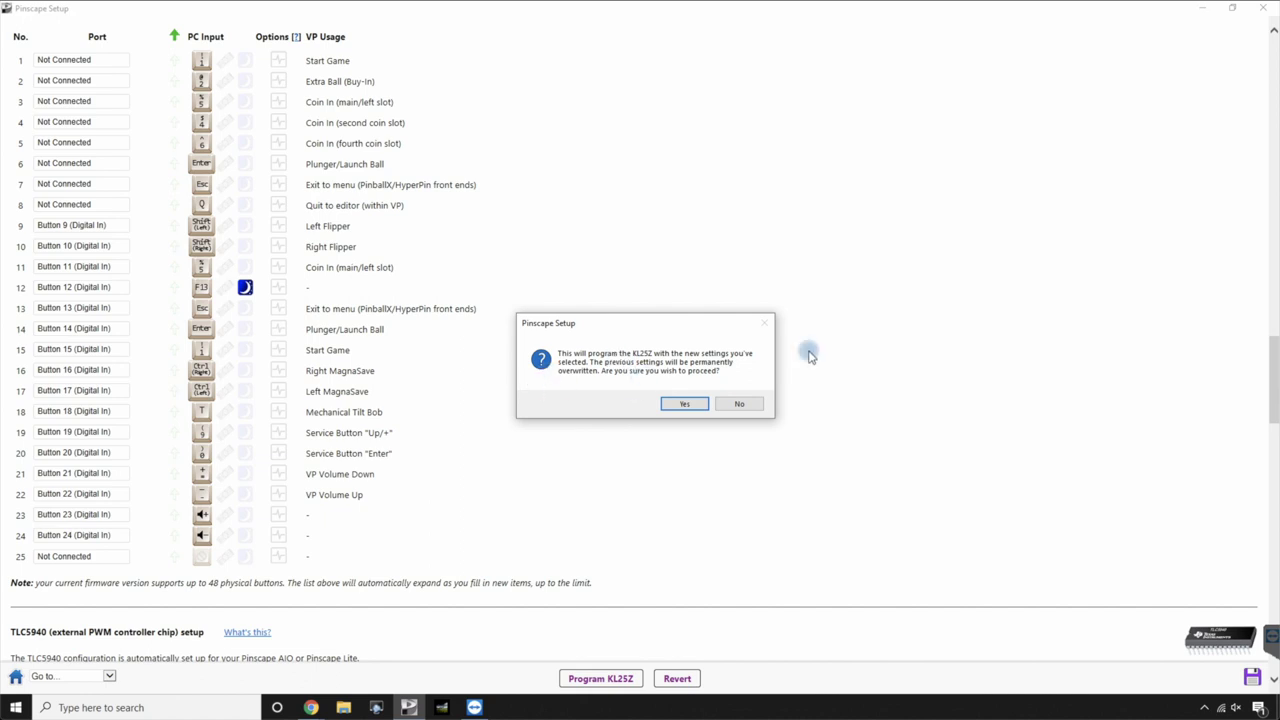
{"action": "left_click", "coordinate": [684, 405]}
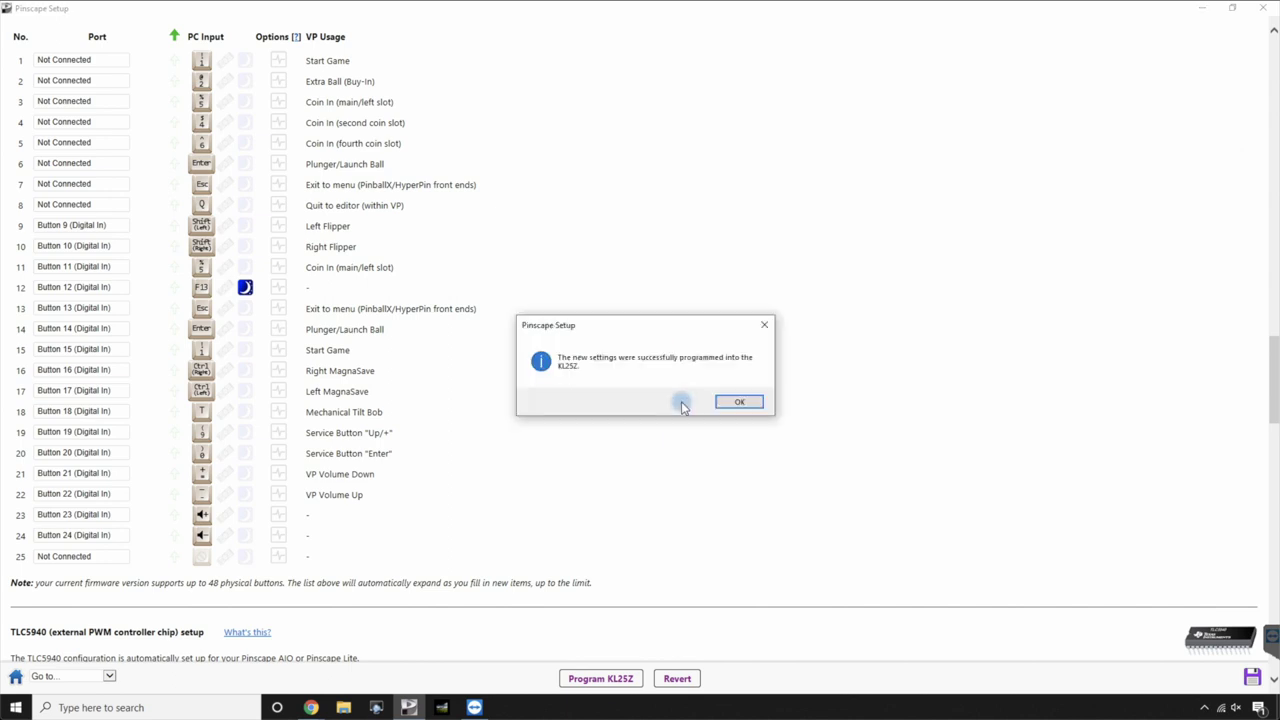
{"action": "left_click", "coordinate": [733, 402]}
{"action": "left_click", "coordinate": [735, 402]}
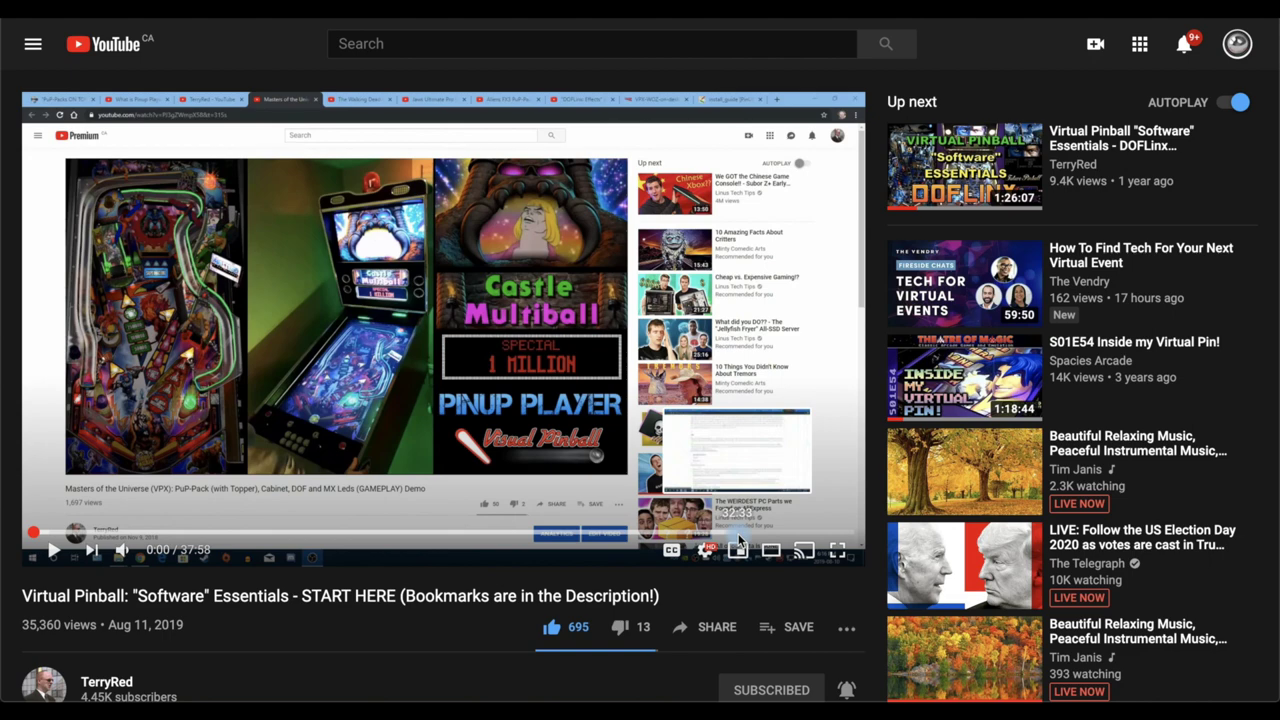
Jump the Software Essentials video to its DOF R3++ chapter and pause it.
{"action": "scroll", "coordinate": [330, 148], "scroll_direction": "down", "scroll_amount": 5}
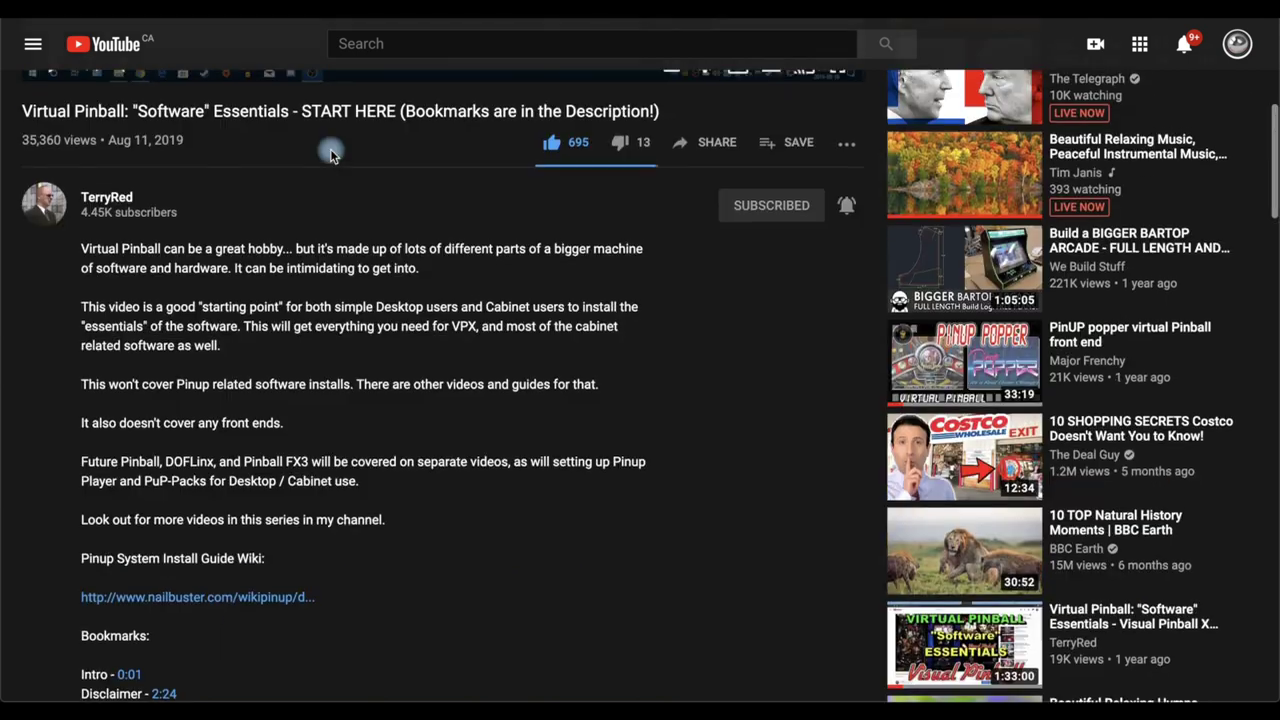
{"action": "scroll", "coordinate": [330, 148], "scroll_direction": "down", "scroll_amount": 4}
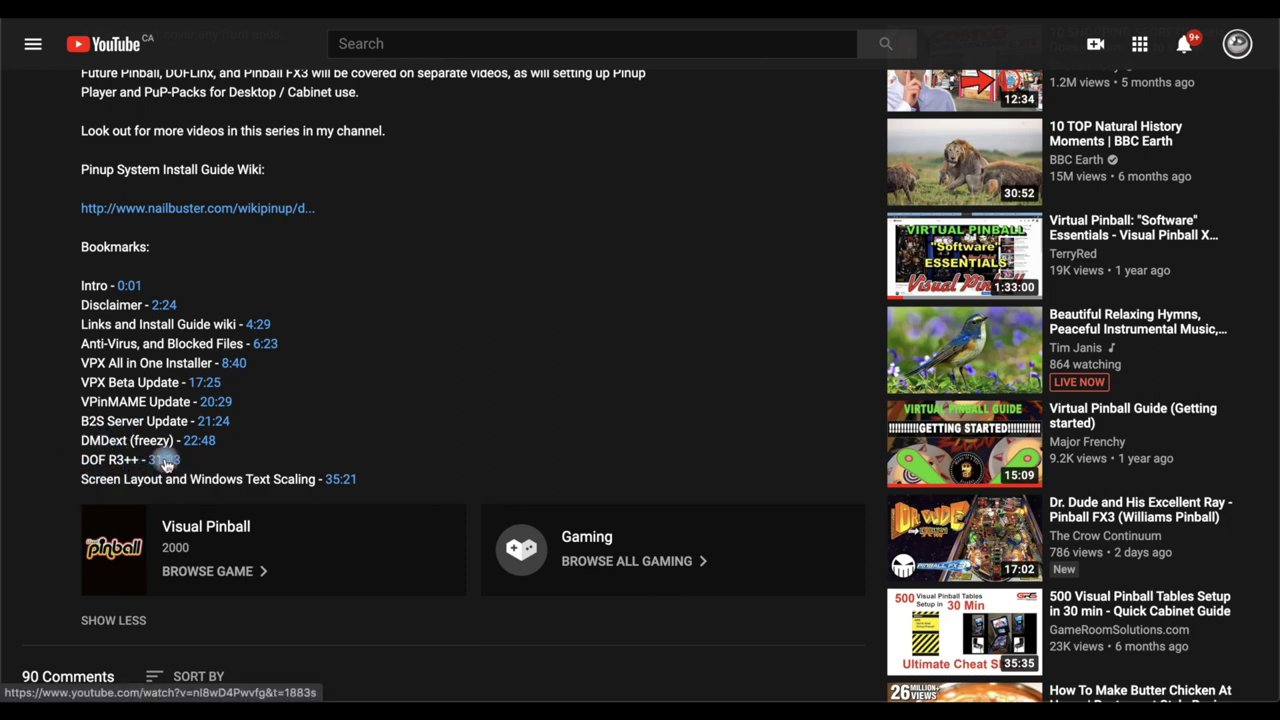
{"action": "left_click", "coordinate": [165, 462]}
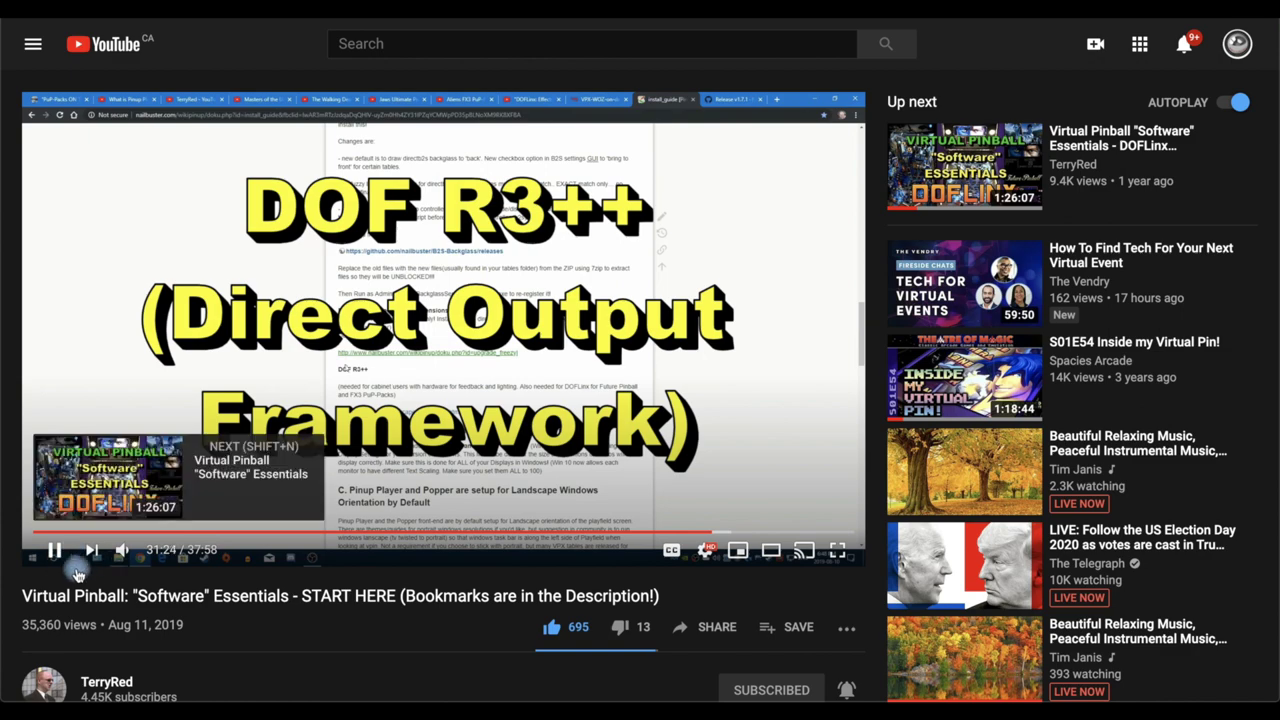
{"action": "left_click", "coordinate": [50, 553]}
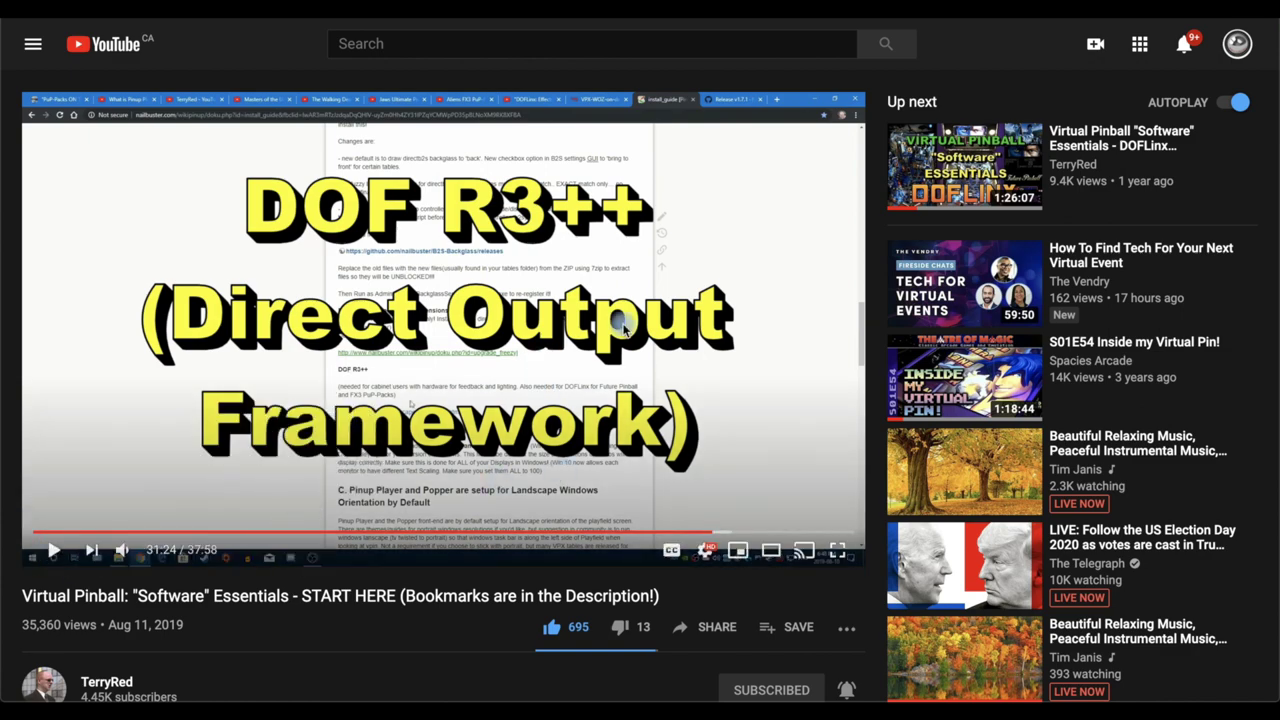
{"action": "scroll", "coordinate": [695, 282], "scroll_direction": "down", "scroll_amount": 3}
{"action": "scroll", "coordinate": [695, 282], "scroll_direction": "up", "scroll_amount": 3}
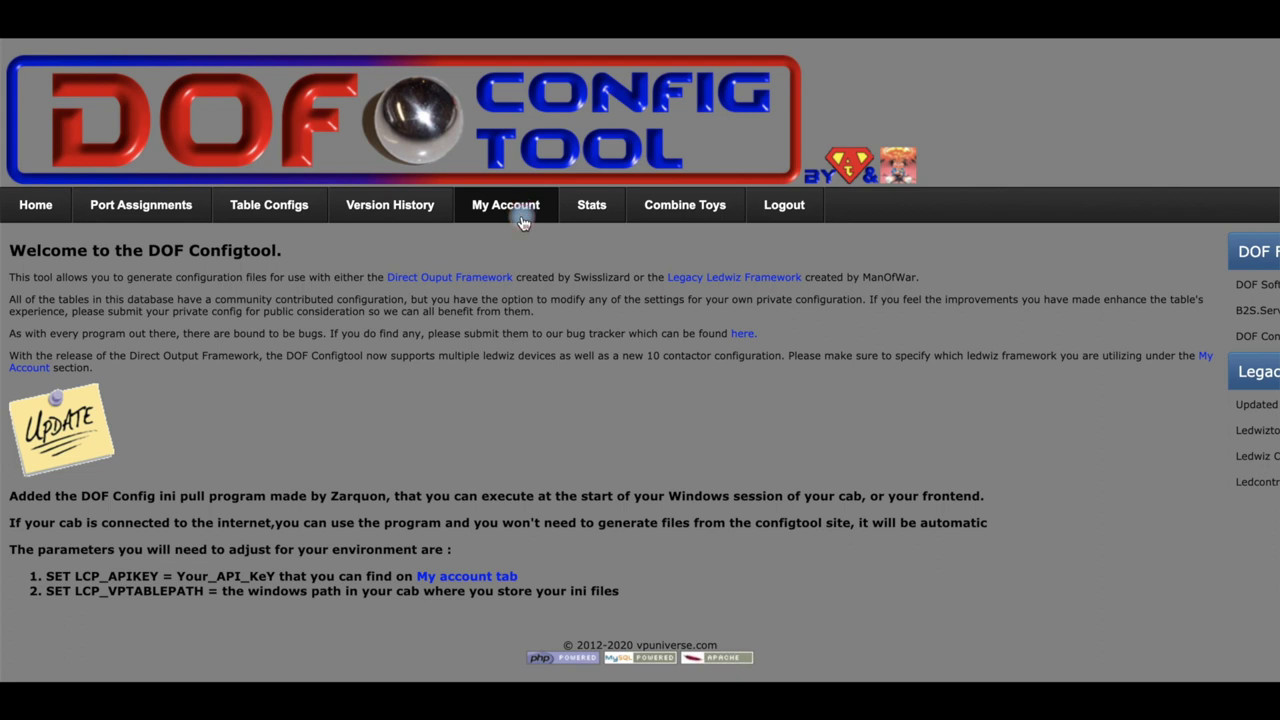
On My Account, keep Pinscape devices at 1 and point out the single WS2811 device.
{"action": "left_click", "coordinate": [505, 205]}
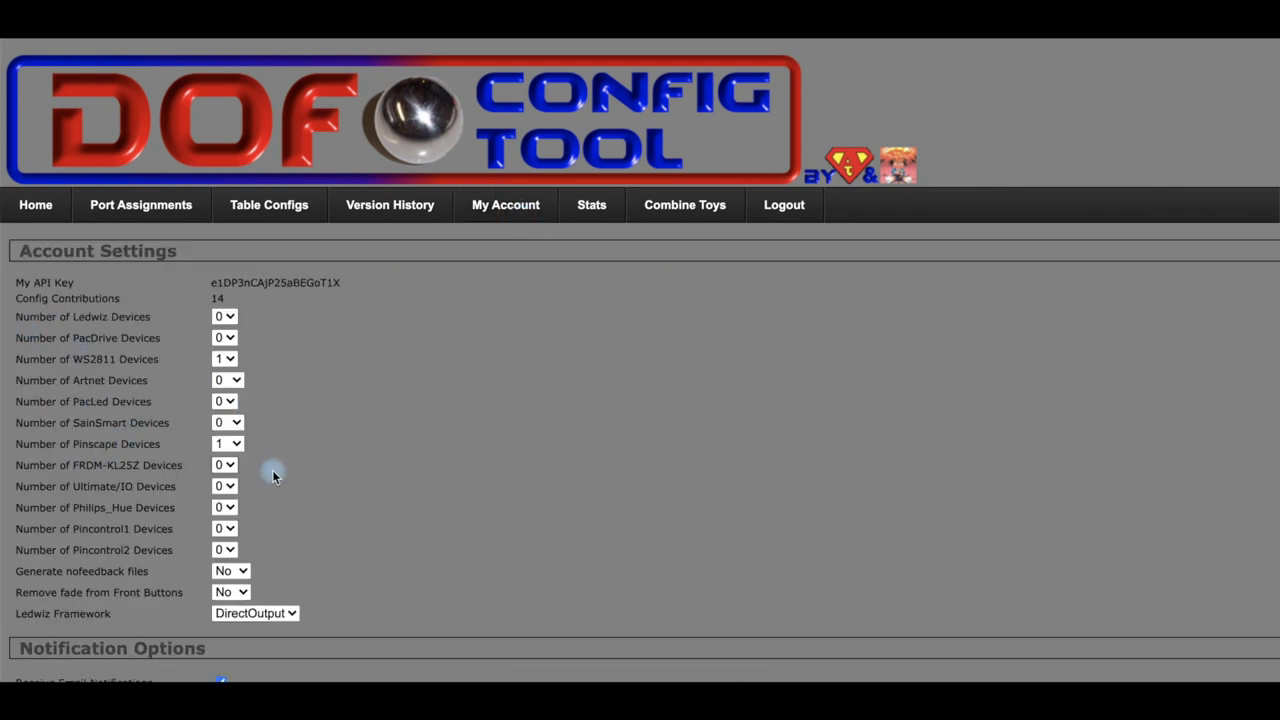
{"action": "left_click", "coordinate": [238, 448]}
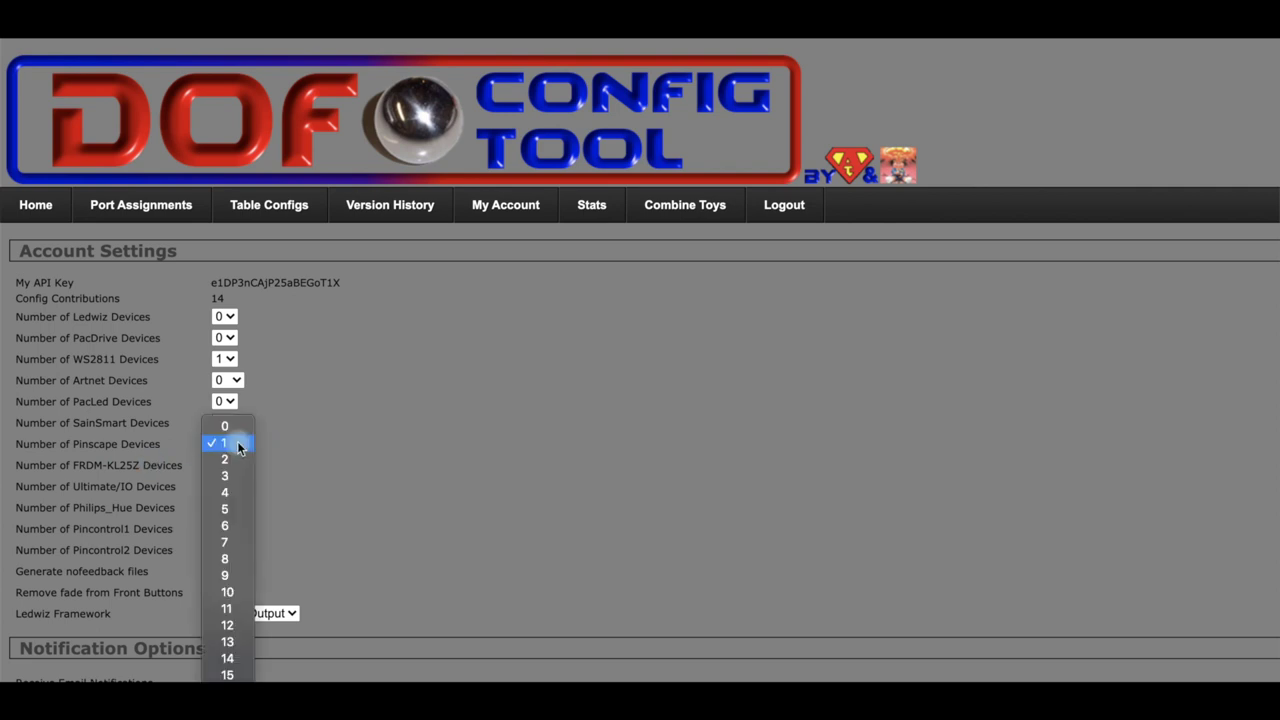
{"action": "left_click", "coordinate": [306, 447]}
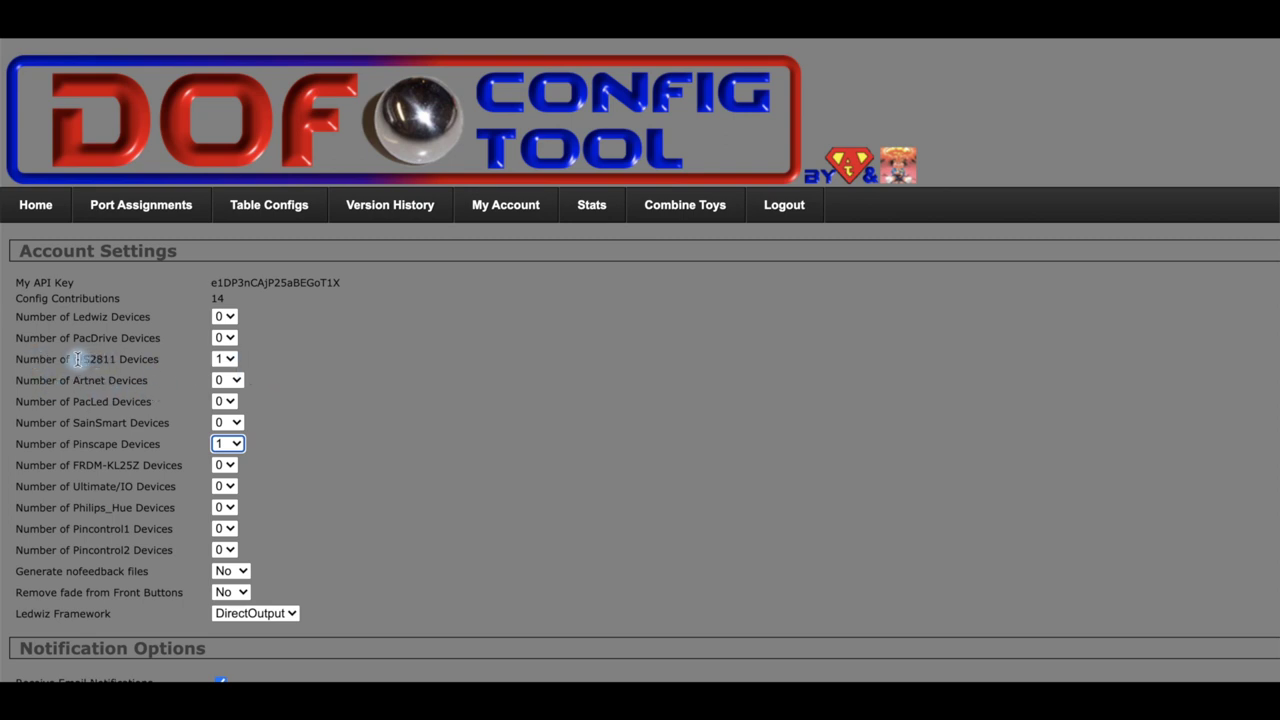
{"action": "left_click_drag", "start_coordinate": [72, 359], "coordinate": [167, 361]}
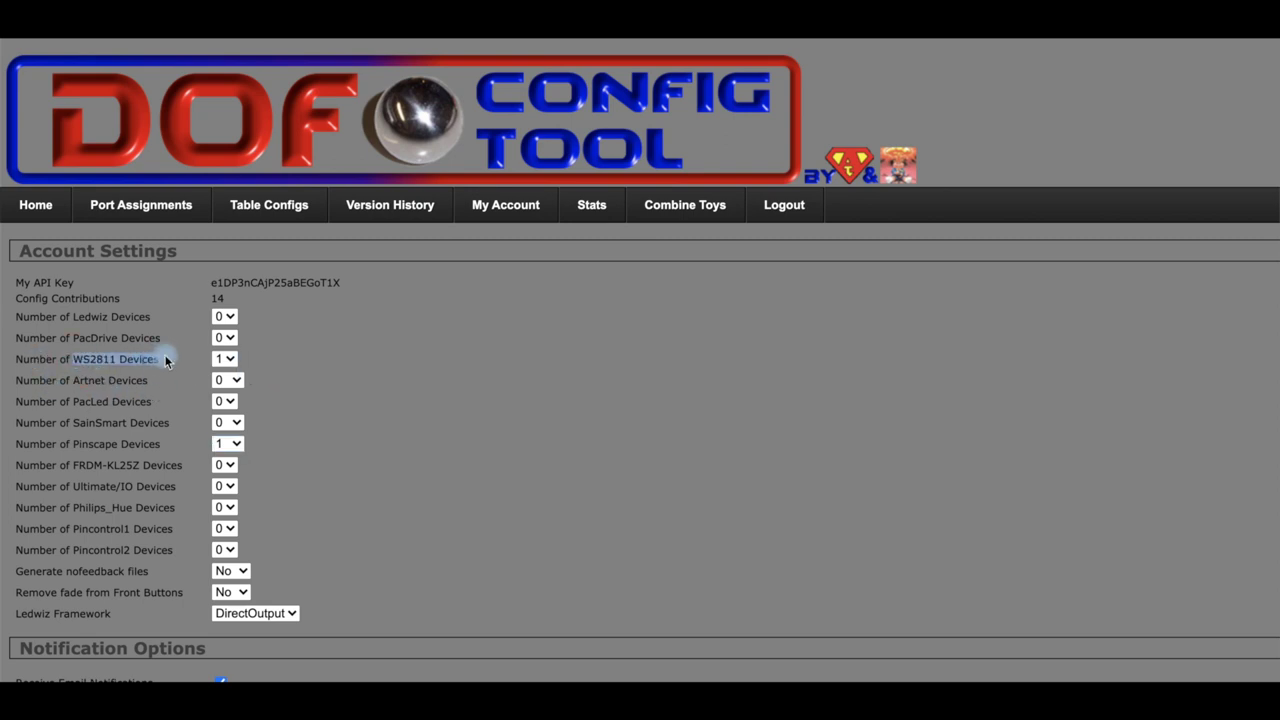
{"action": "left_click", "coordinate": [525, 372]}
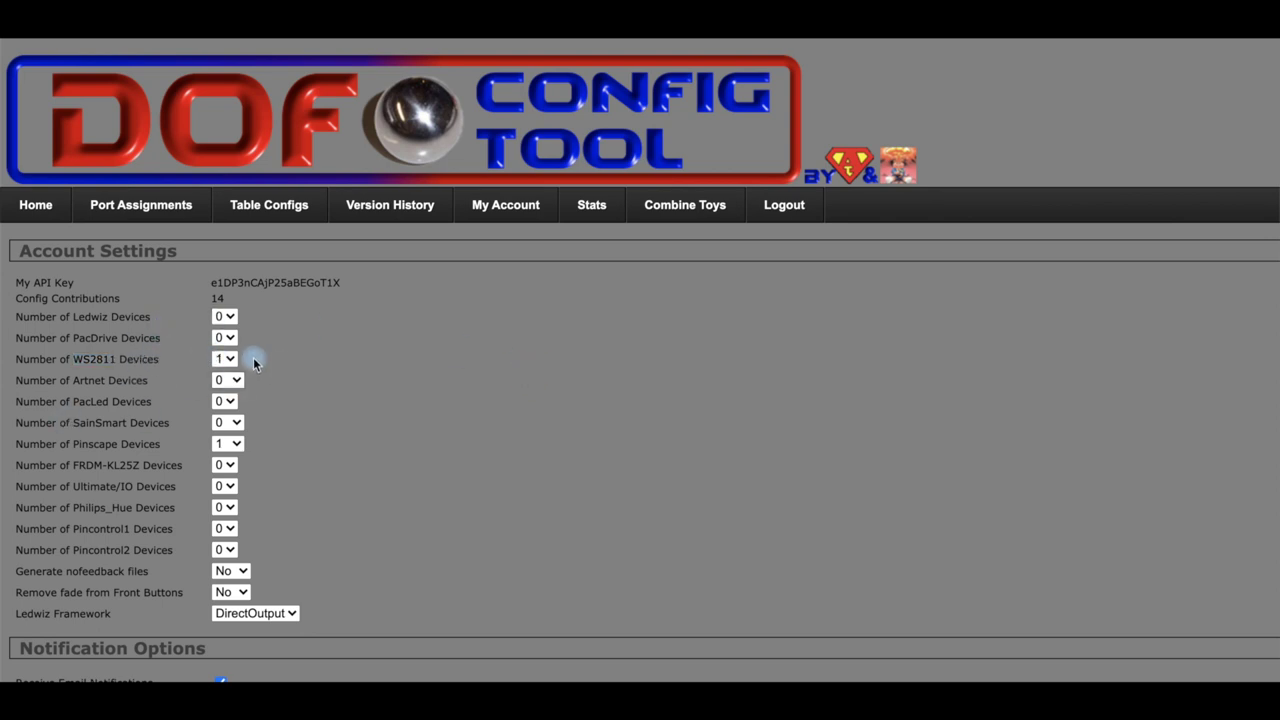
{"action": "left_click", "coordinate": [424, 302]}
{"action": "left_click", "coordinate": [254, 210]}
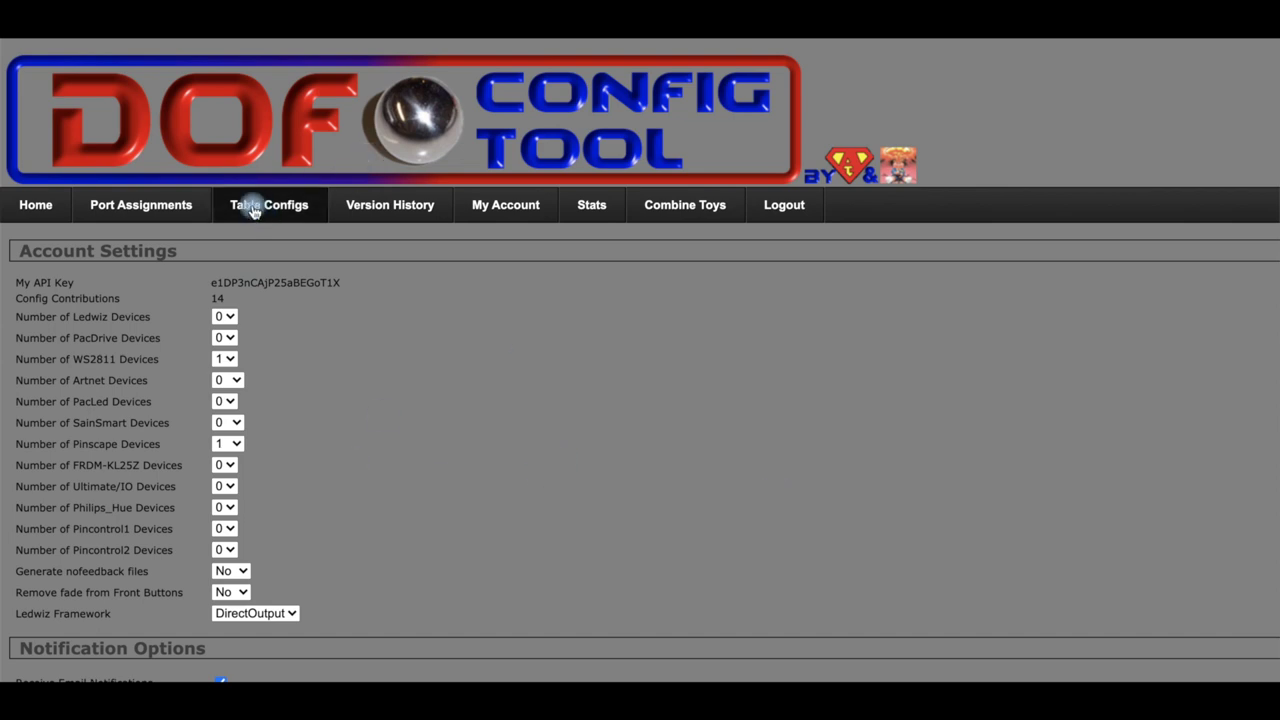
Show the port assignments for the Pinscape 1 - directoutputconfigini51 device.
{"action": "left_click", "coordinate": [116, 215]}
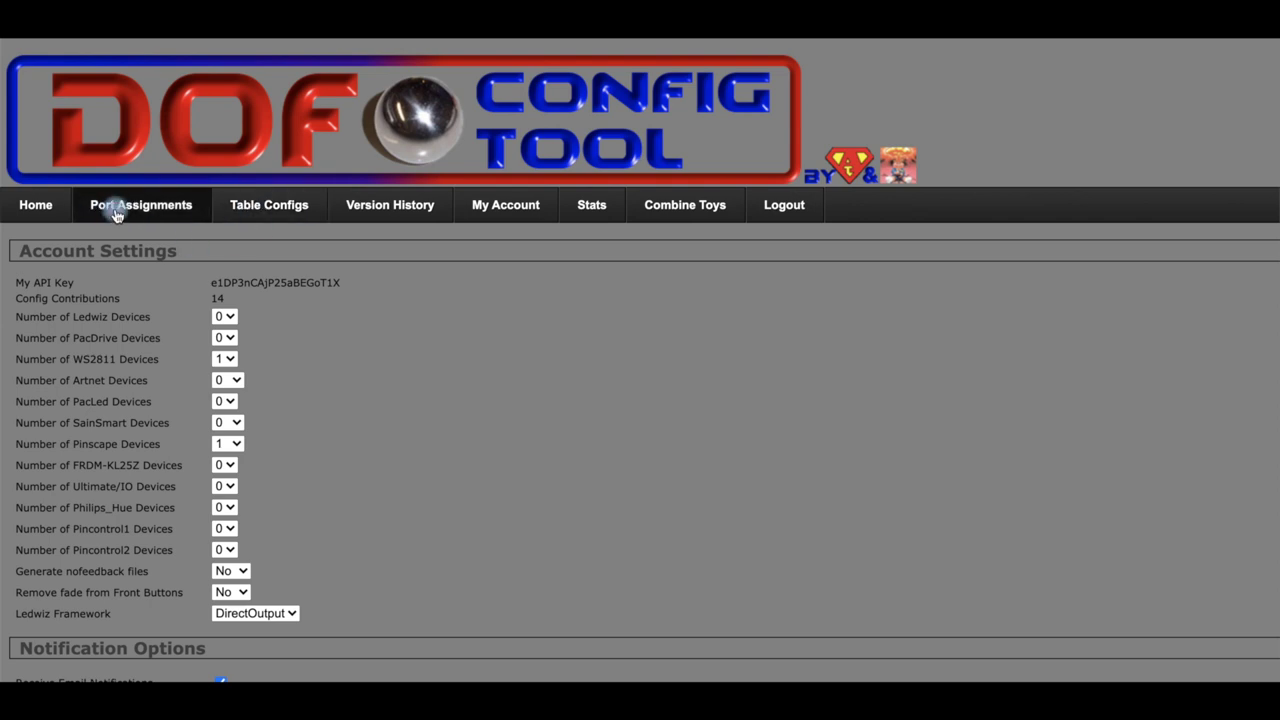
{"action": "left_click", "coordinate": [303, 240]}
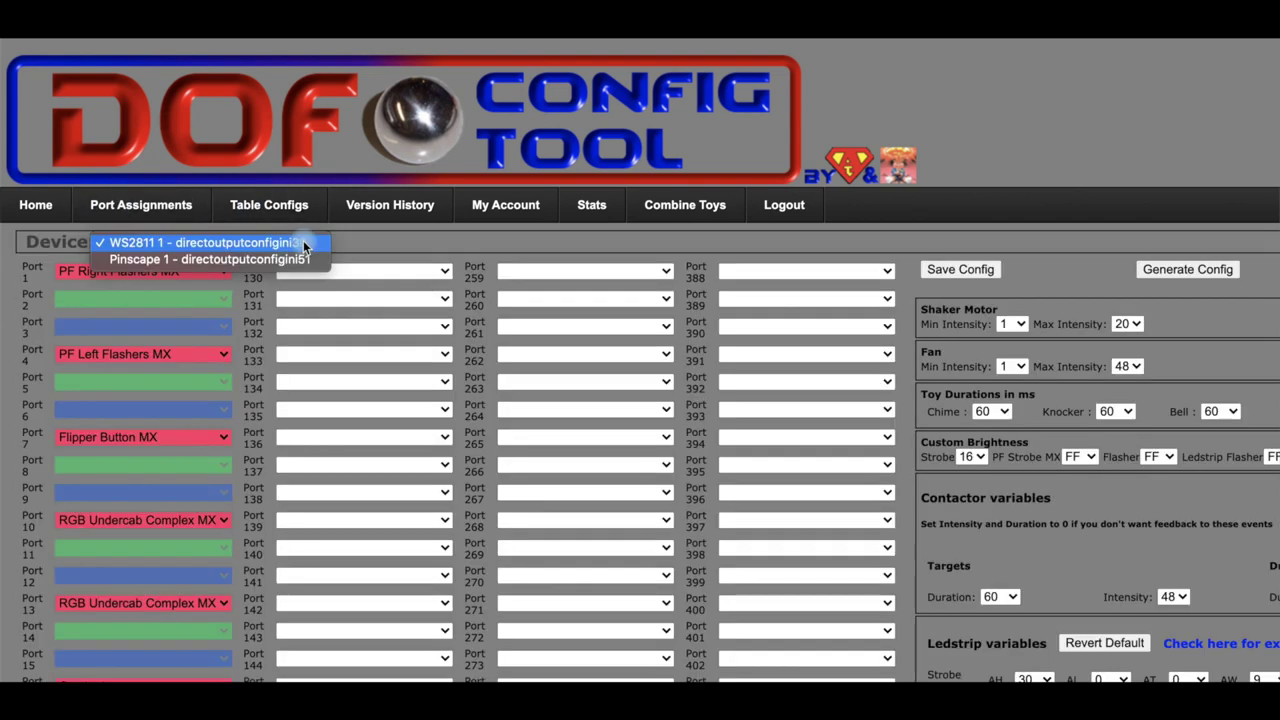
{"action": "left_click", "coordinate": [230, 262]}
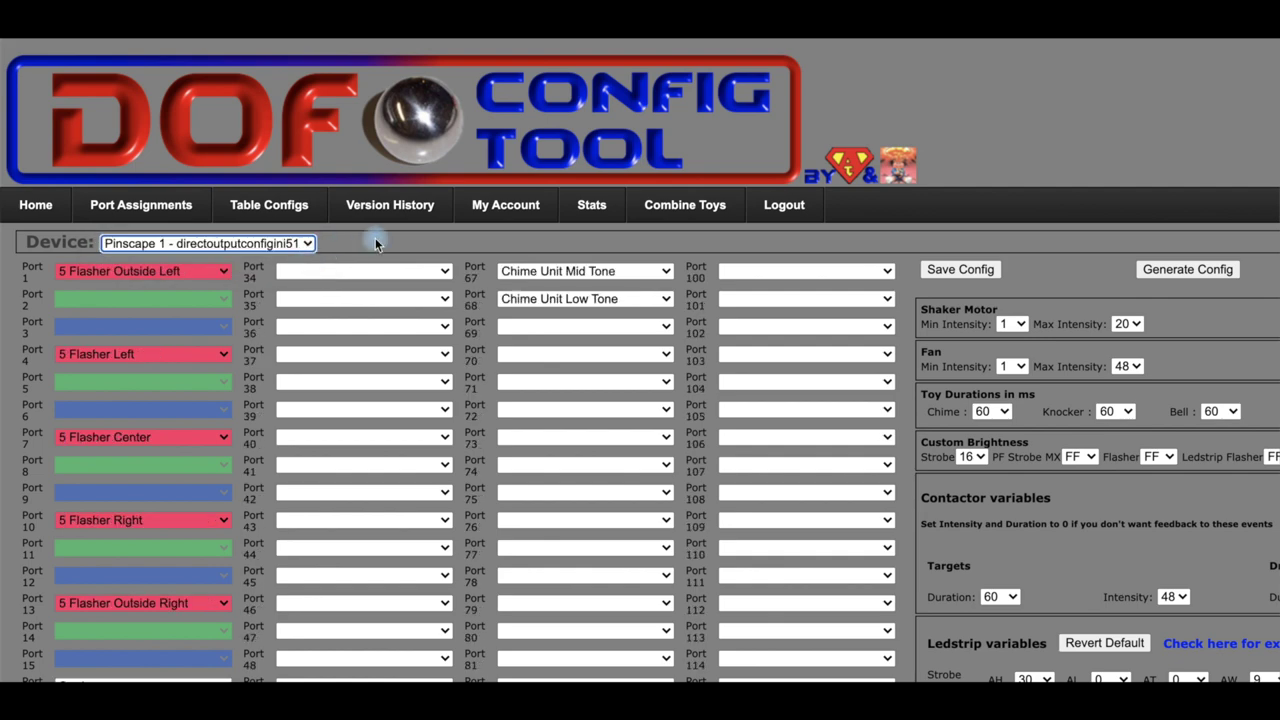
Review ports 16–31 (Strobe, Knocker, bumpers, flippers, slingshots, Fan, Shaker) and Port 16's choices.
{"action": "scroll", "coordinate": [512, 371], "scroll_direction": "down", "scroll_amount": 5}
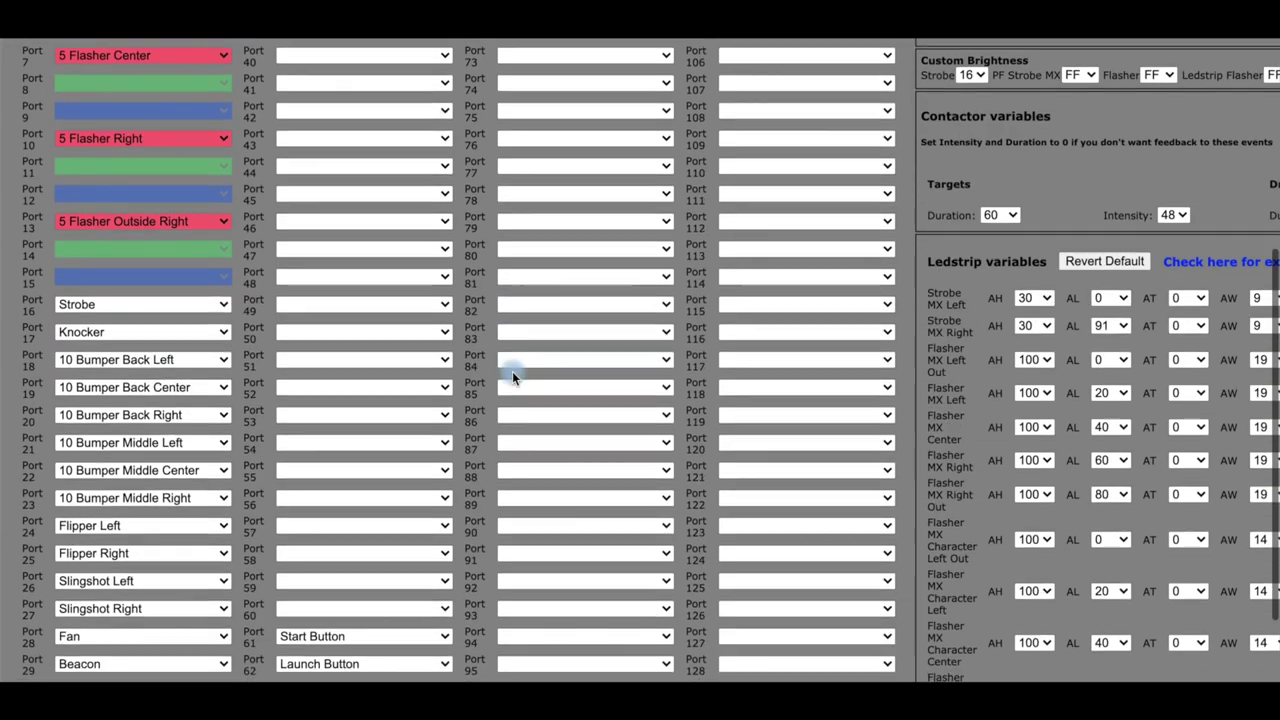
{"action": "scroll", "coordinate": [512, 367], "scroll_direction": "down", "scroll_amount": 10}
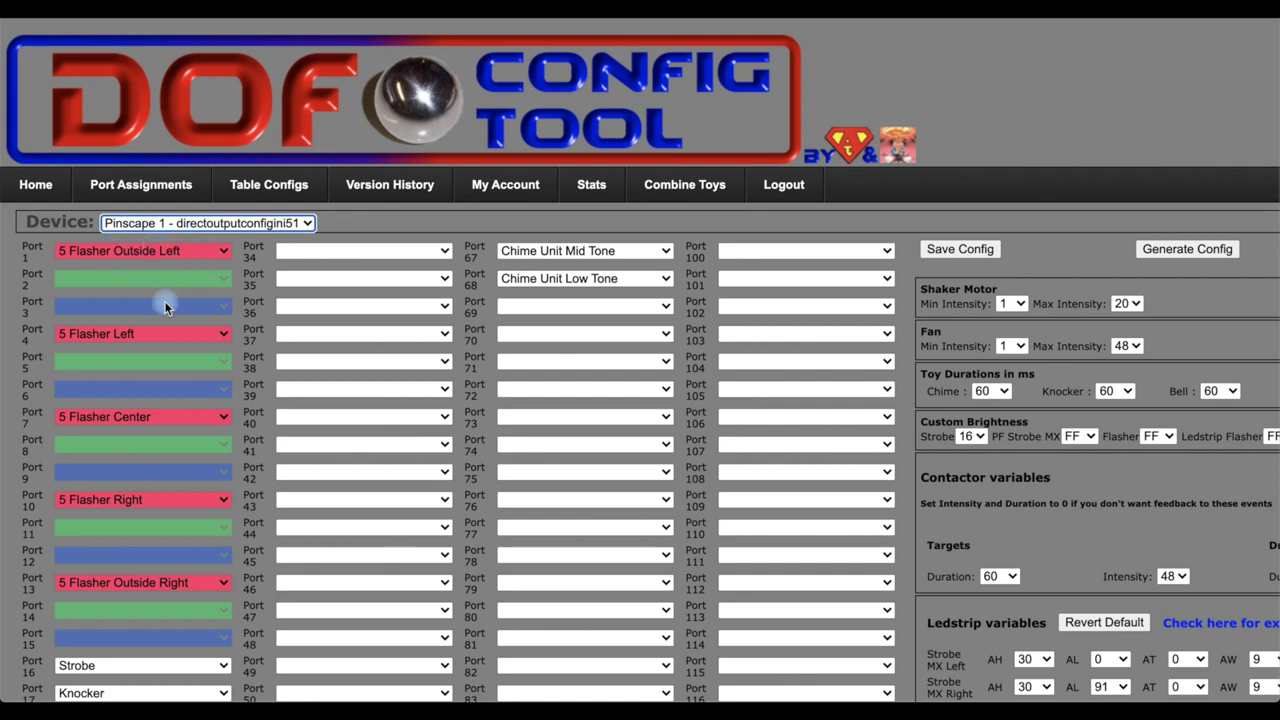
{"action": "scroll", "coordinate": [166, 305], "scroll_direction": "down", "scroll_amount": 2}
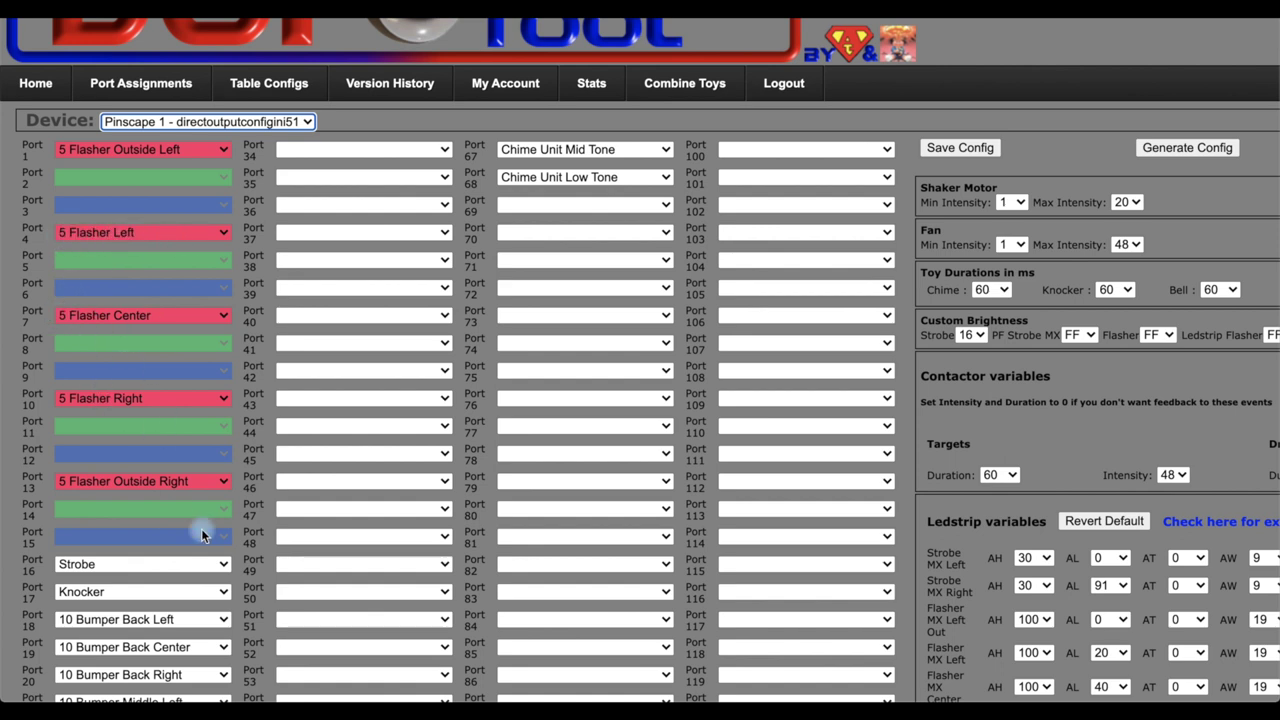
{"action": "scroll", "coordinate": [201, 528], "scroll_direction": "down", "scroll_amount": 3}
{"action": "scroll", "coordinate": [206, 528], "scroll_direction": "up", "scroll_amount": 2}
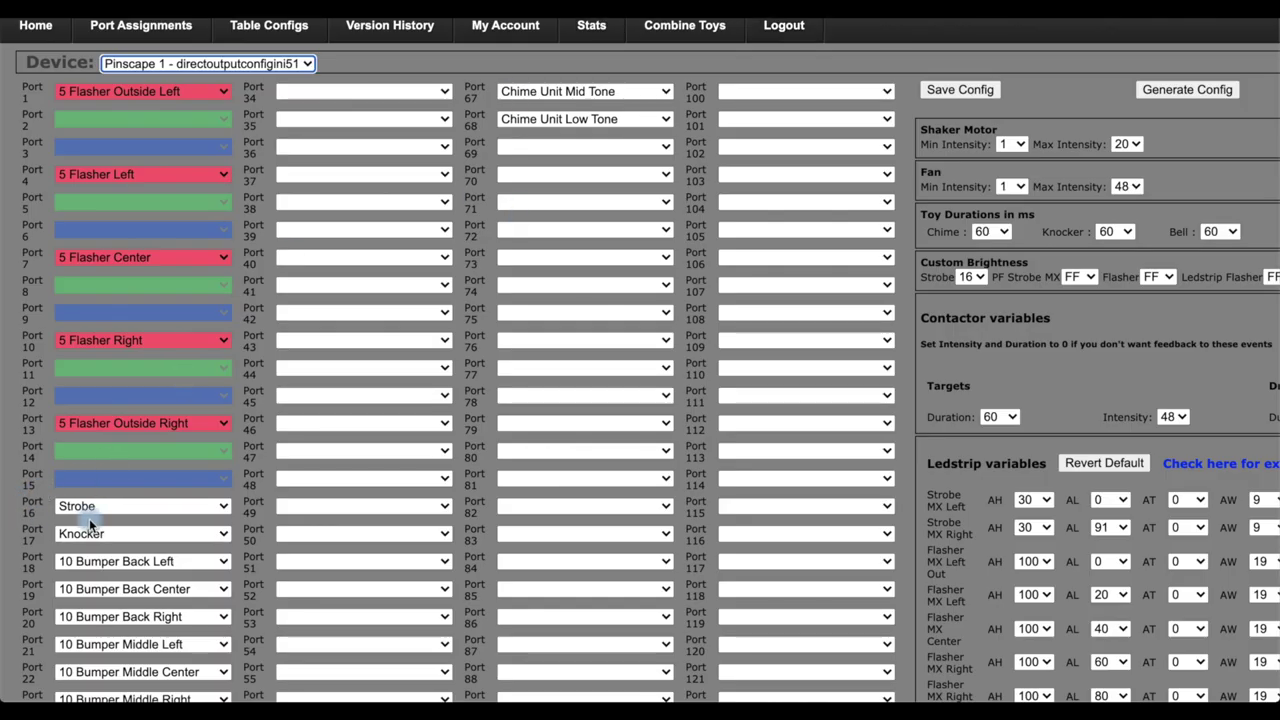
{"action": "left_click", "coordinate": [226, 508]}
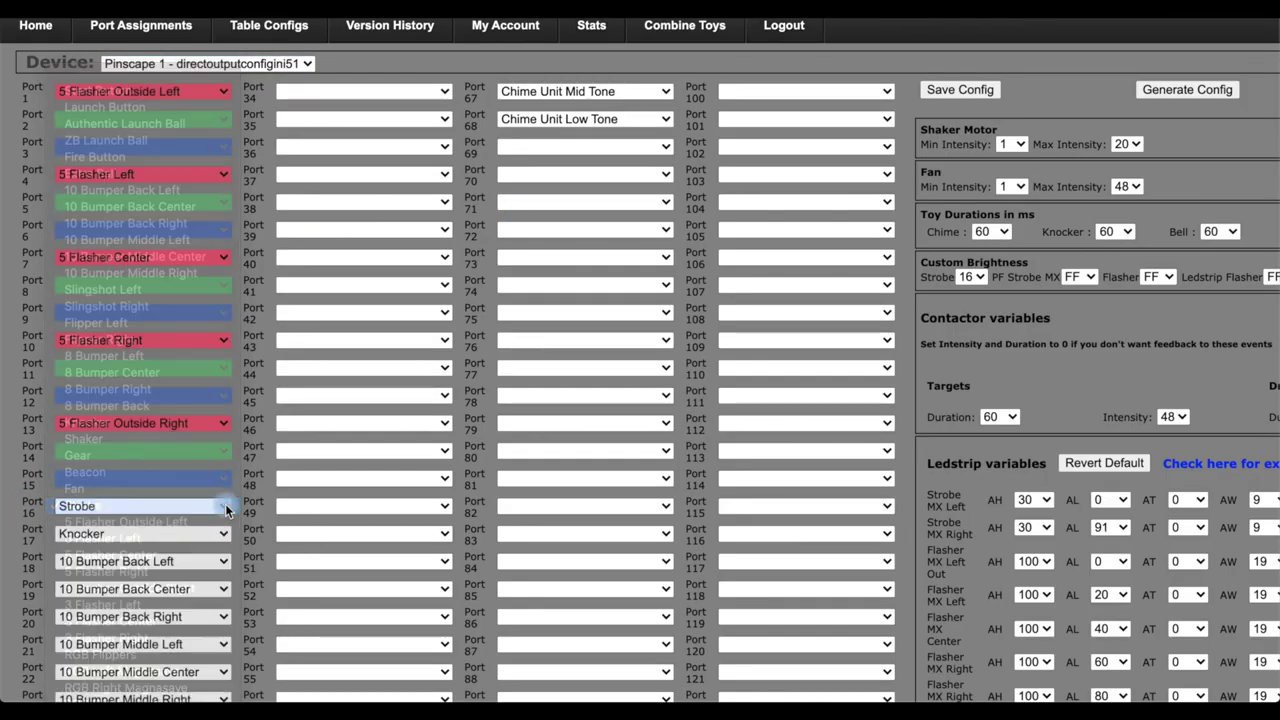
{"action": "left_click", "coordinate": [221, 509]}
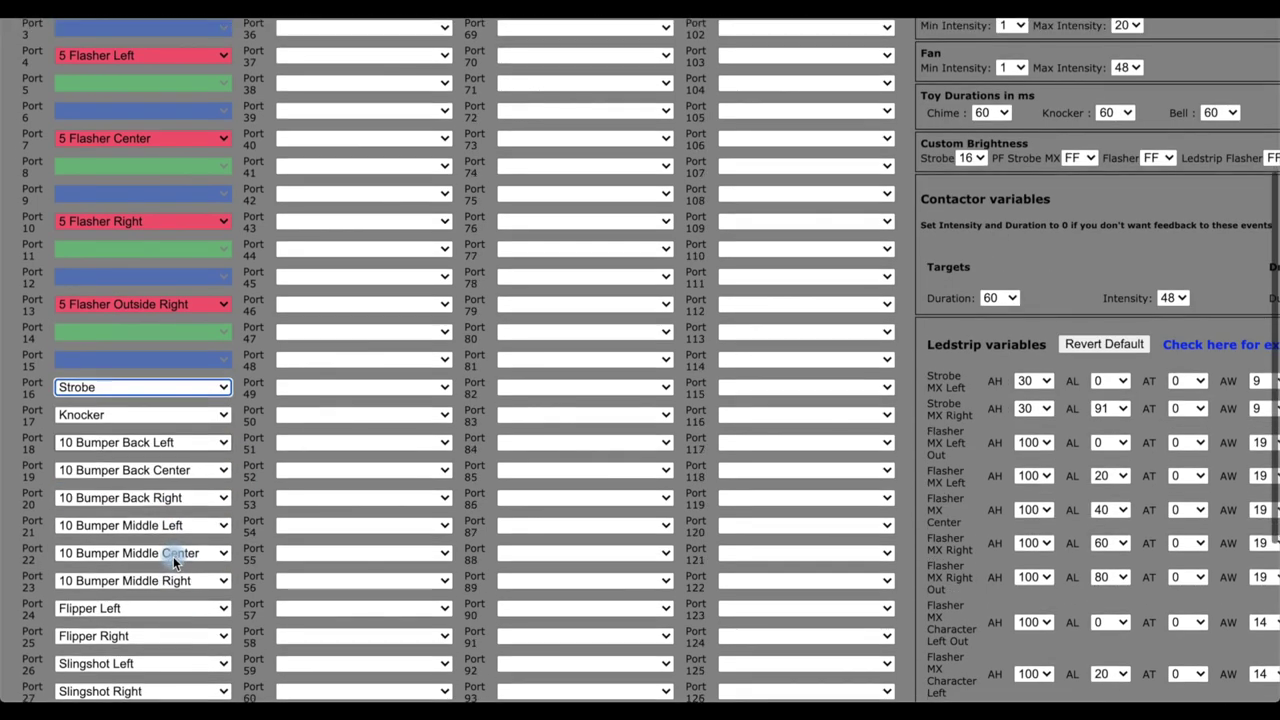
{"action": "scroll", "coordinate": [173, 556], "scroll_direction": "down", "scroll_amount": 3}
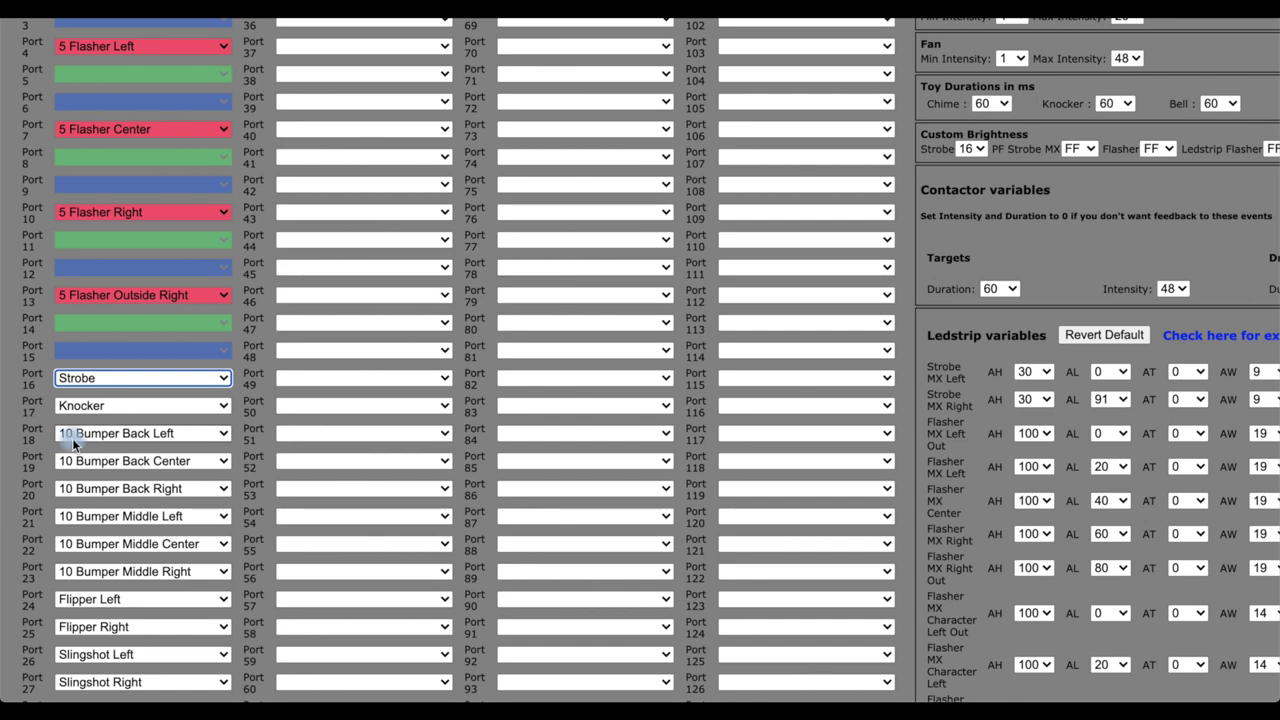
{"action": "left_click", "coordinate": [179, 432]}
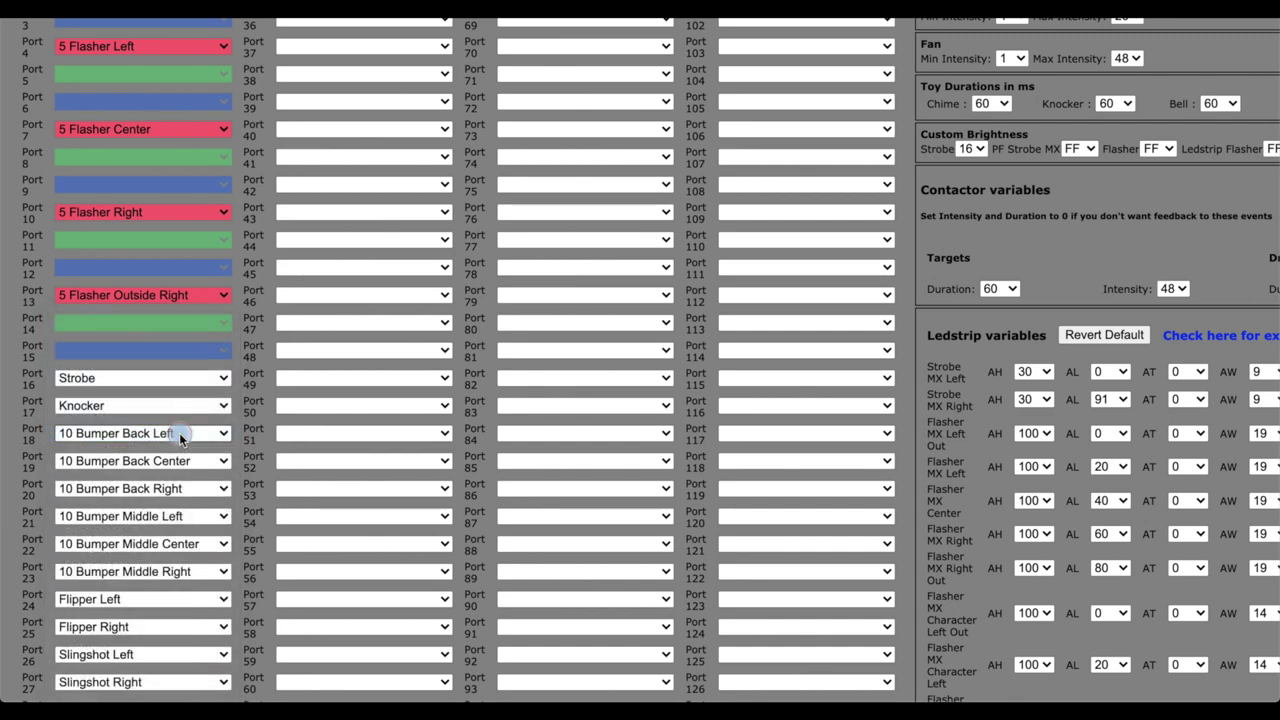
{"action": "left_click", "coordinate": [179, 432]}
{"action": "key", "text": "Escape"}
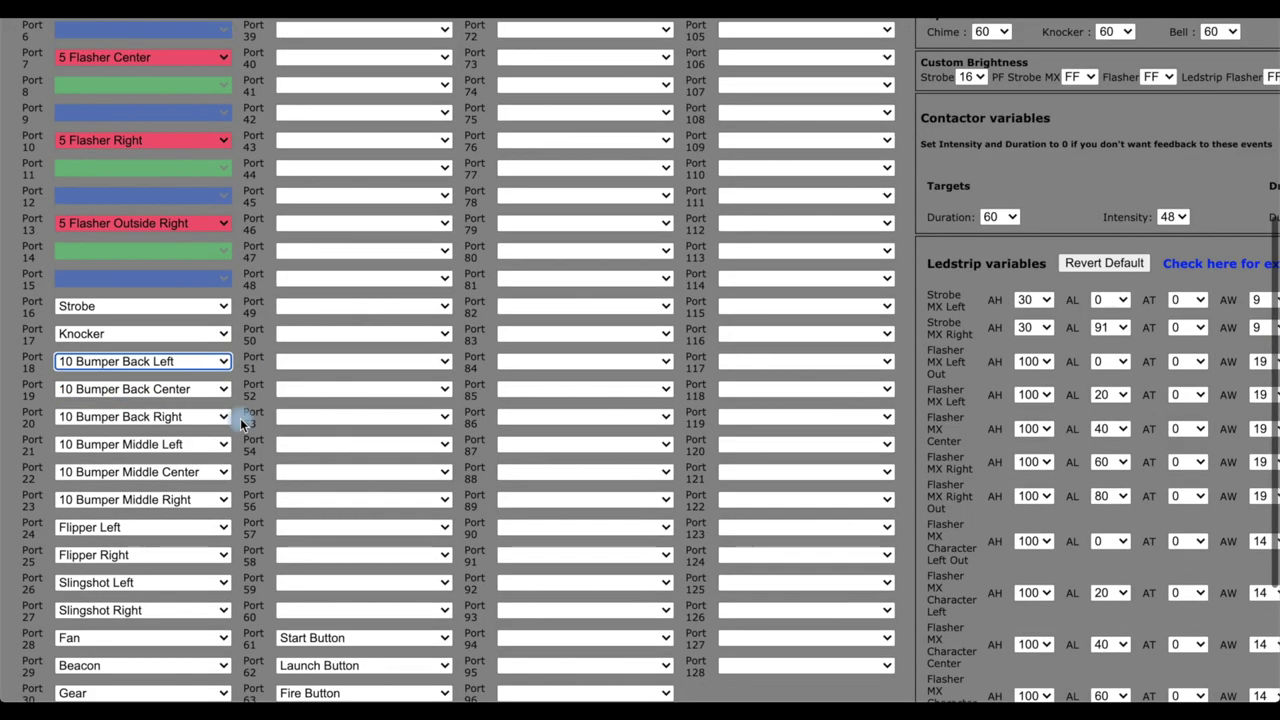
{"action": "scroll", "coordinate": [240, 424], "scroll_direction": "down", "scroll_amount": 2}
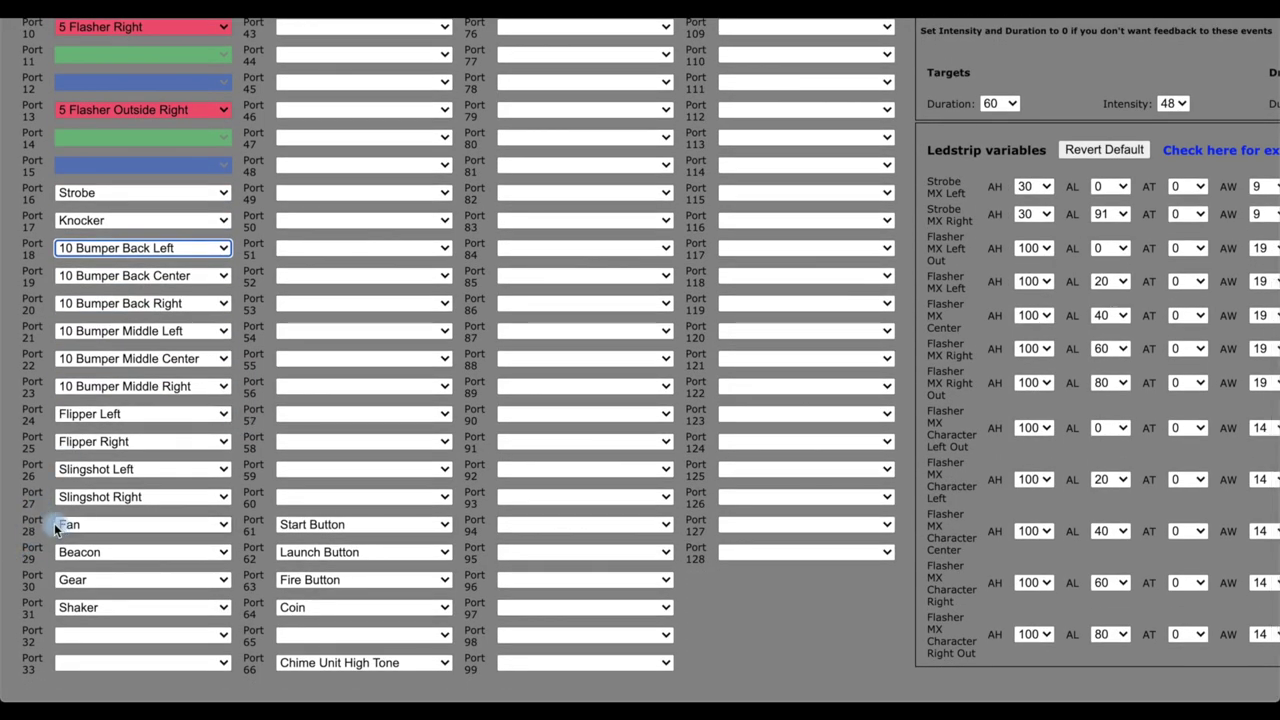
{"action": "left_click", "coordinate": [170, 524]}
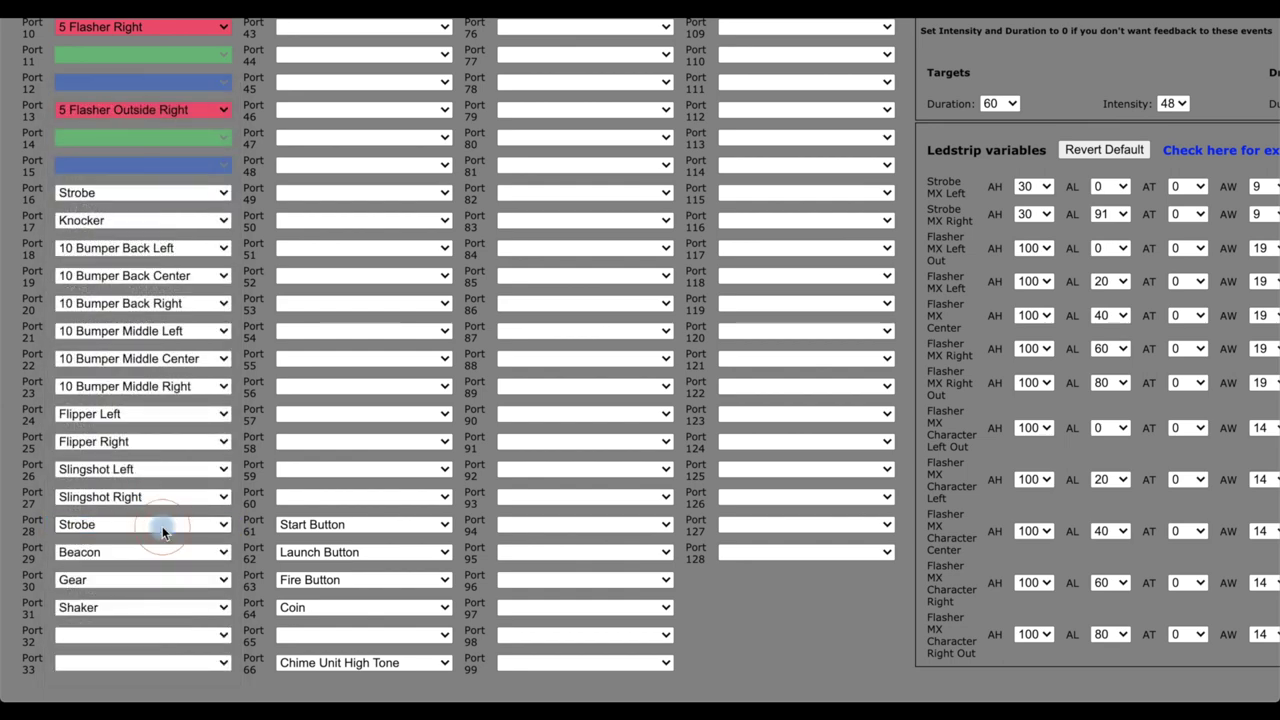
{"action": "left_click", "coordinate": [162, 526]}
{"action": "left_click", "coordinate": [165, 513]}
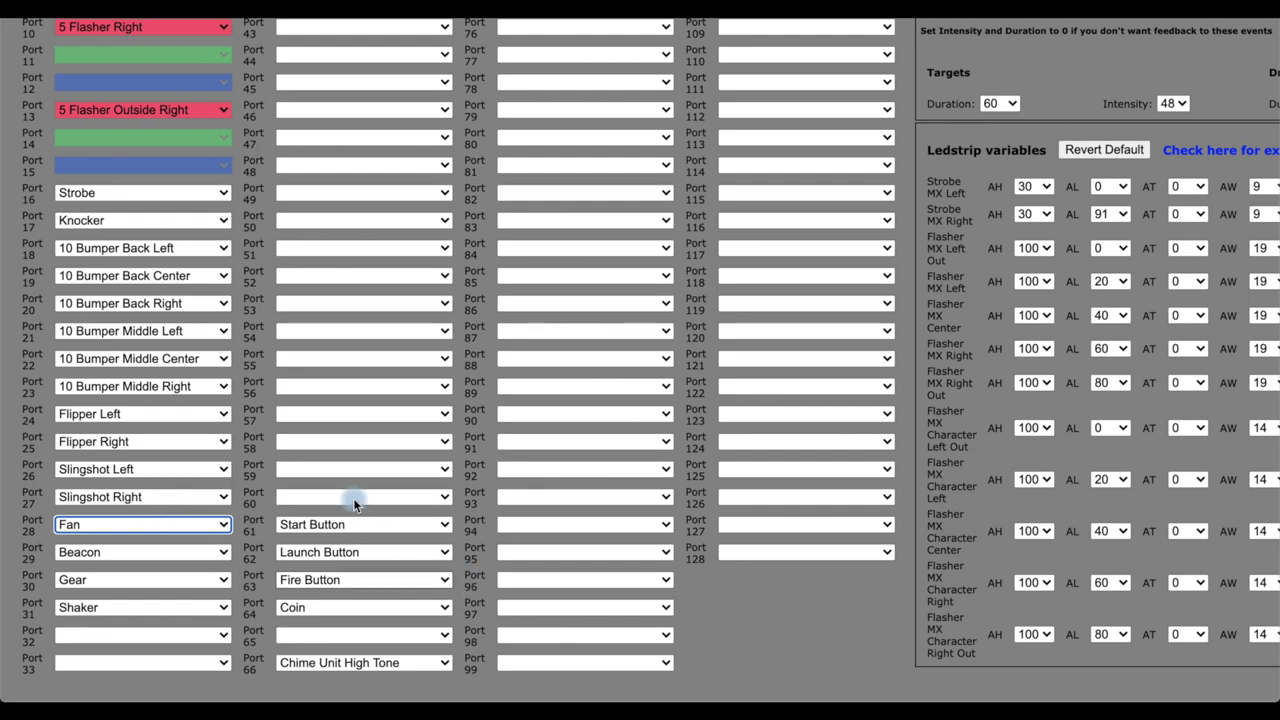
{"action": "scroll", "coordinate": [1070, 280], "scroll_direction": "up", "scroll_amount": 5}
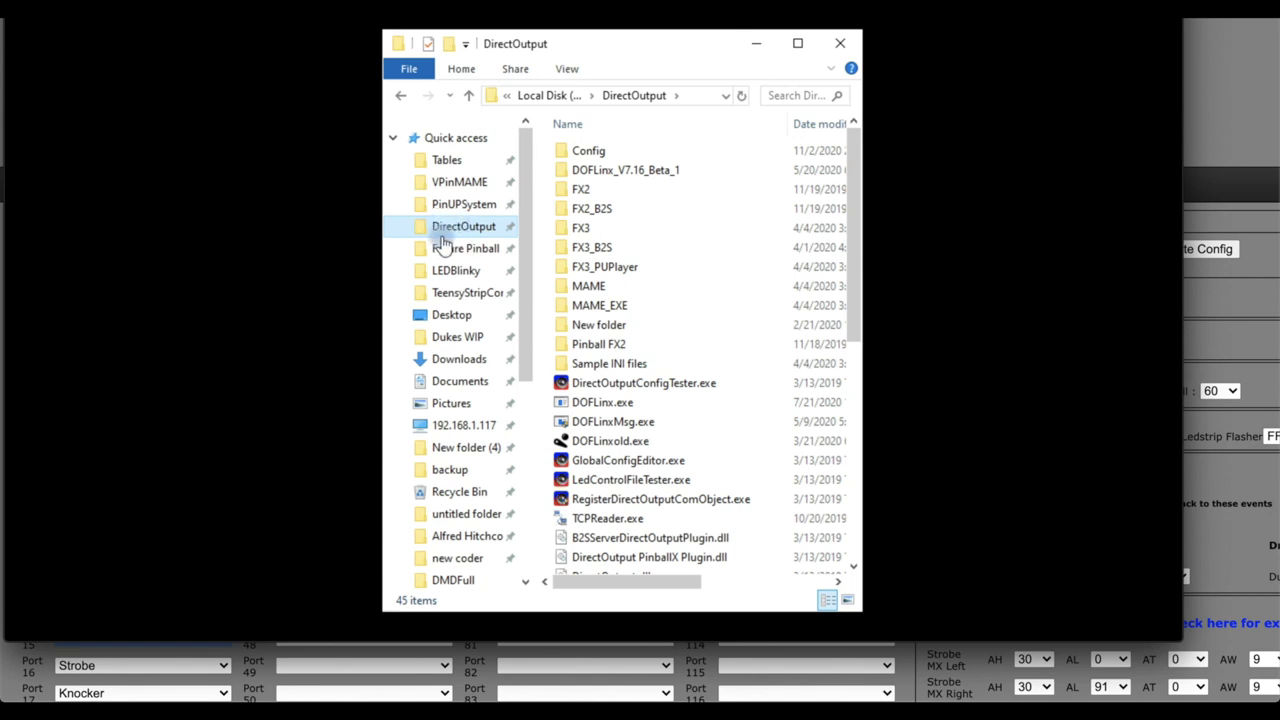
Open the Config folder inside the DirectOutput folder.
{"action": "left_click", "coordinate": [590, 151]}
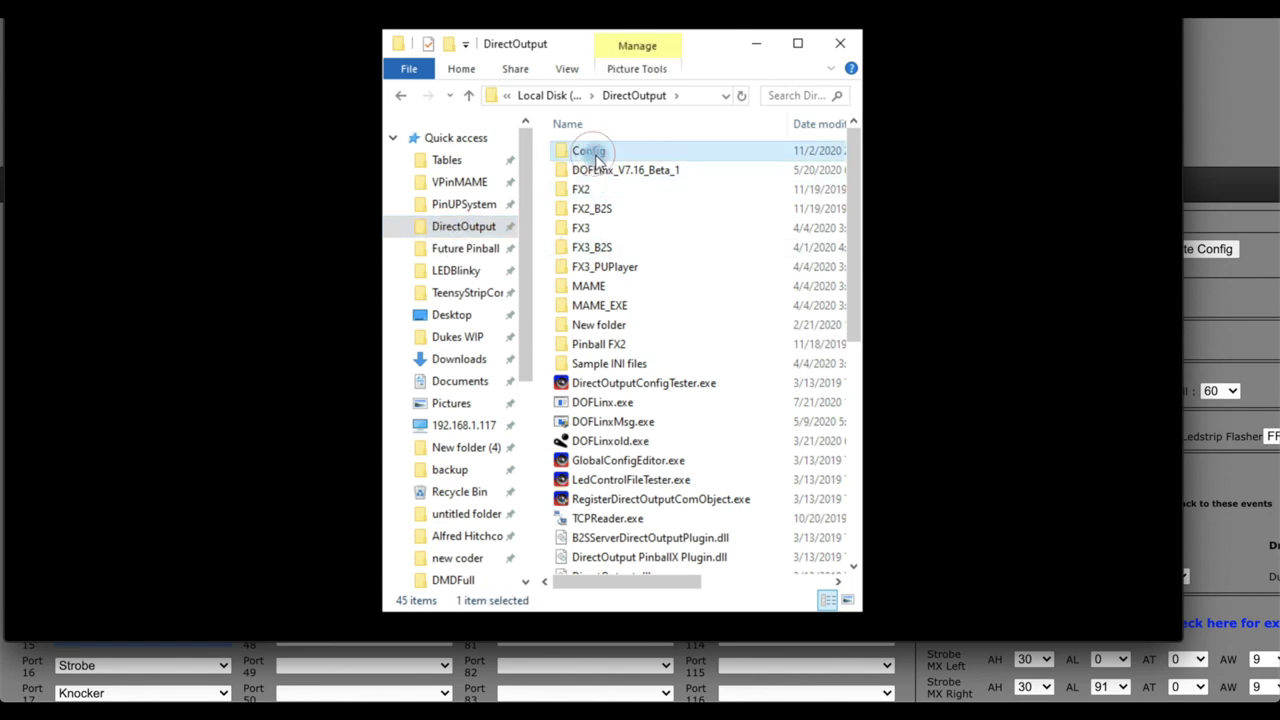
{"action": "double_click", "coordinate": [596, 157]}
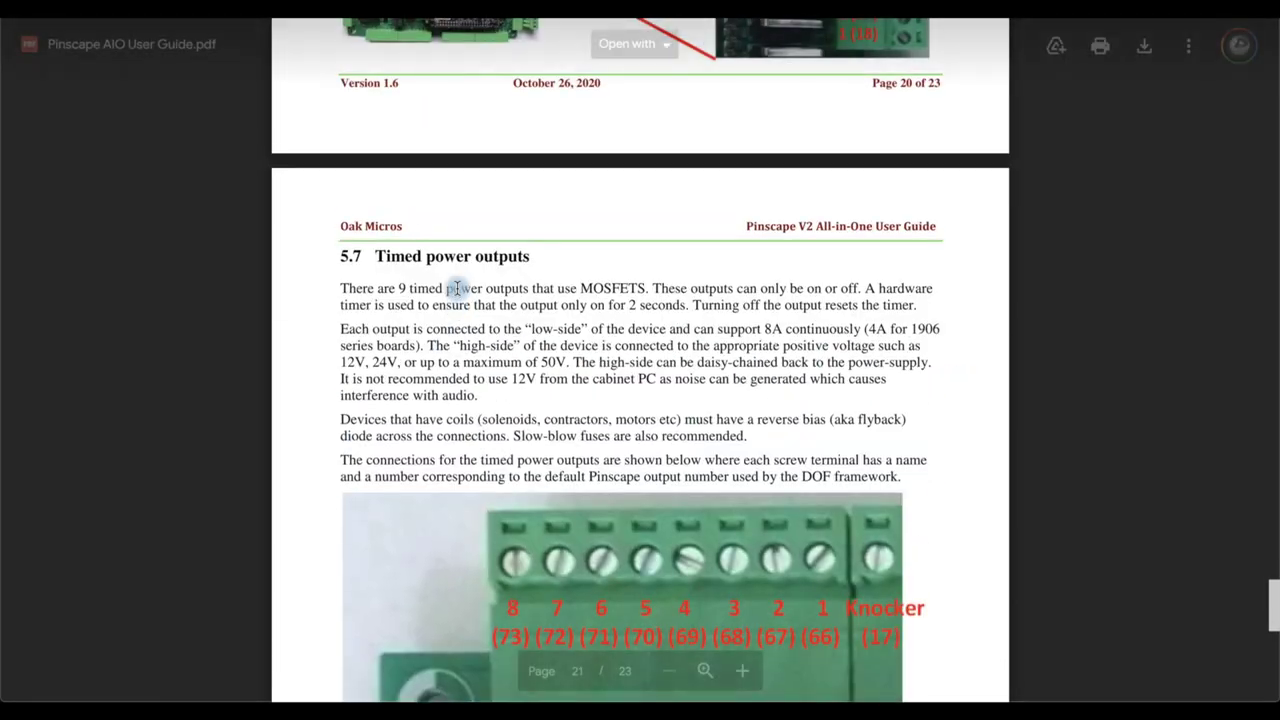
{"action": "scroll", "coordinate": [457, 288], "scroll_direction": "up", "scroll_amount": 10}
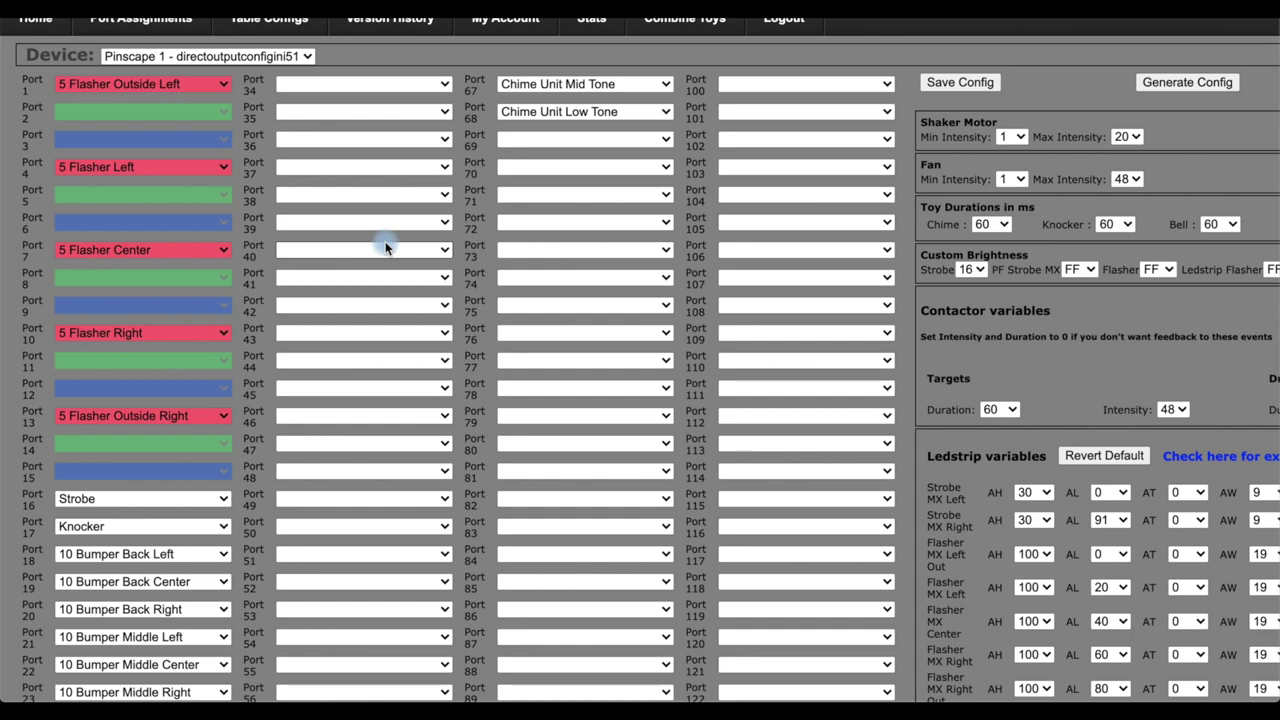
{"action": "scroll", "coordinate": [385, 246], "scroll_direction": "down", "scroll_amount": 3}
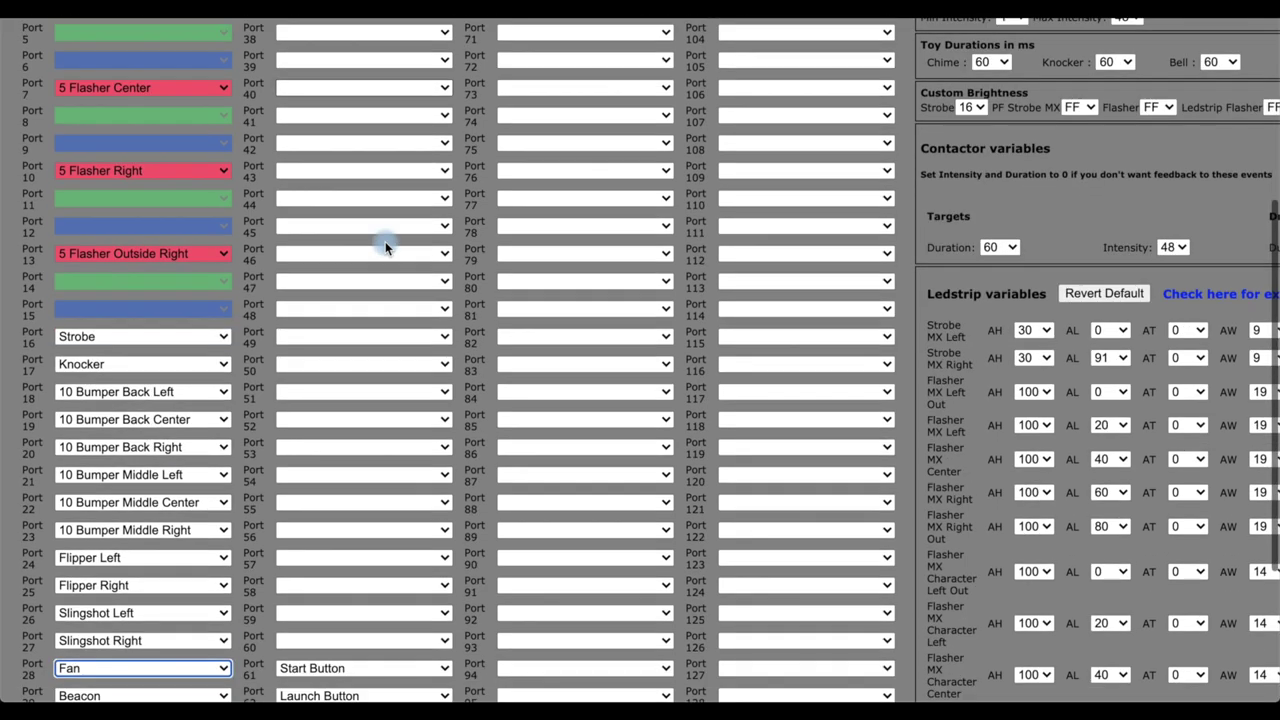
{"action": "scroll", "coordinate": [385, 246], "scroll_direction": "down", "scroll_amount": 2}
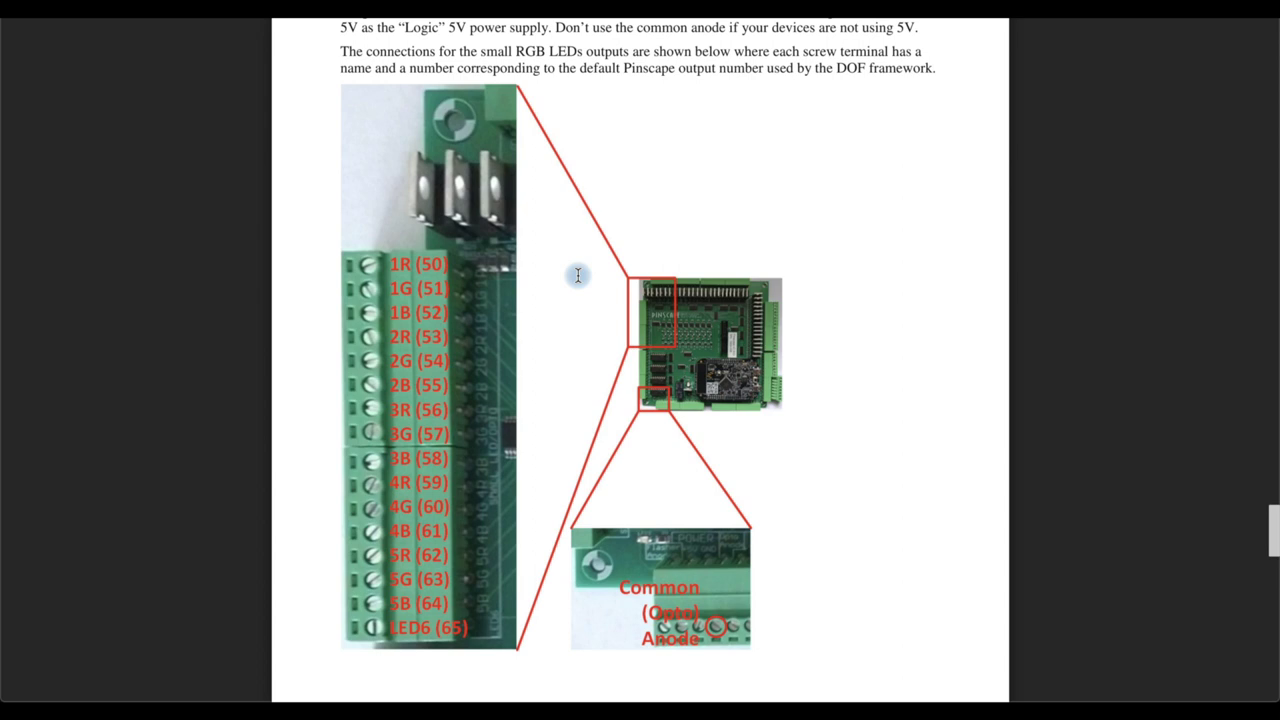
Scroll the guide to page 18's small RGB LED terminals diagram (outputs 50–65).
{"action": "scroll", "coordinate": [577, 275], "scroll_direction": "down", "scroll_amount": 1}
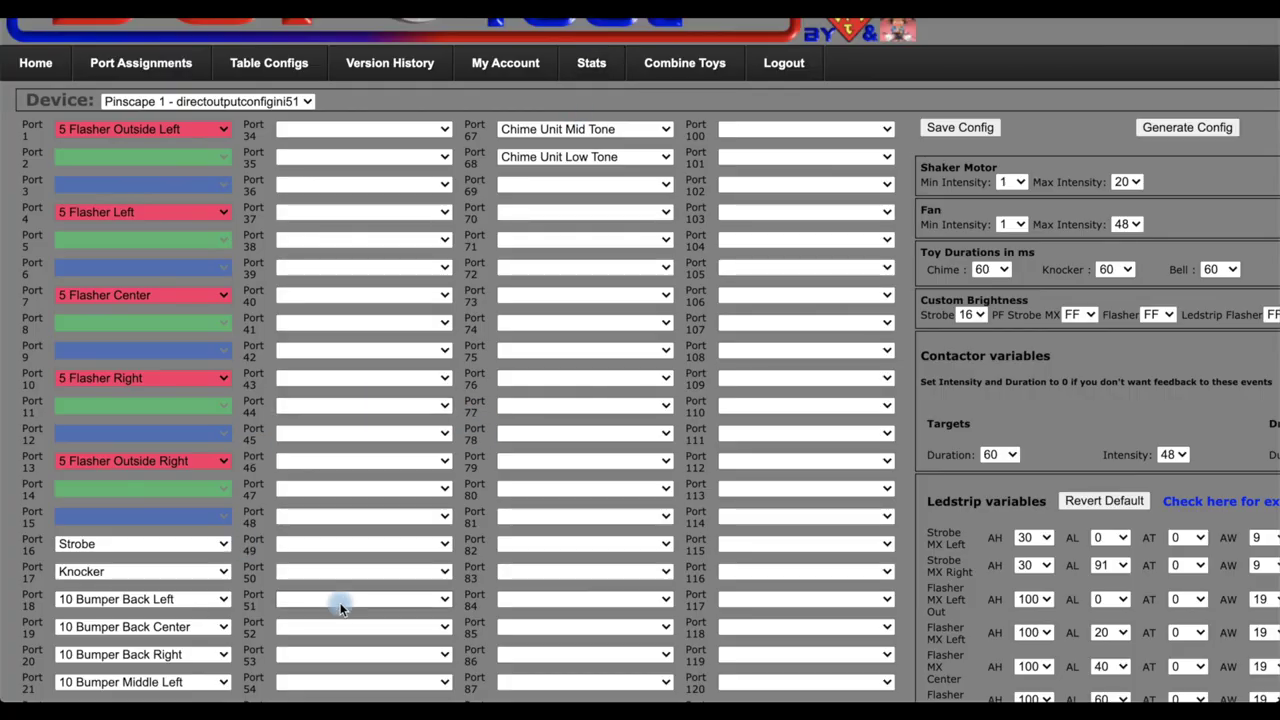
Scroll further down the Pinscape 1 port assignment list.
{"action": "scroll", "coordinate": [361, 253], "scroll_direction": "down", "scroll_amount": 4}
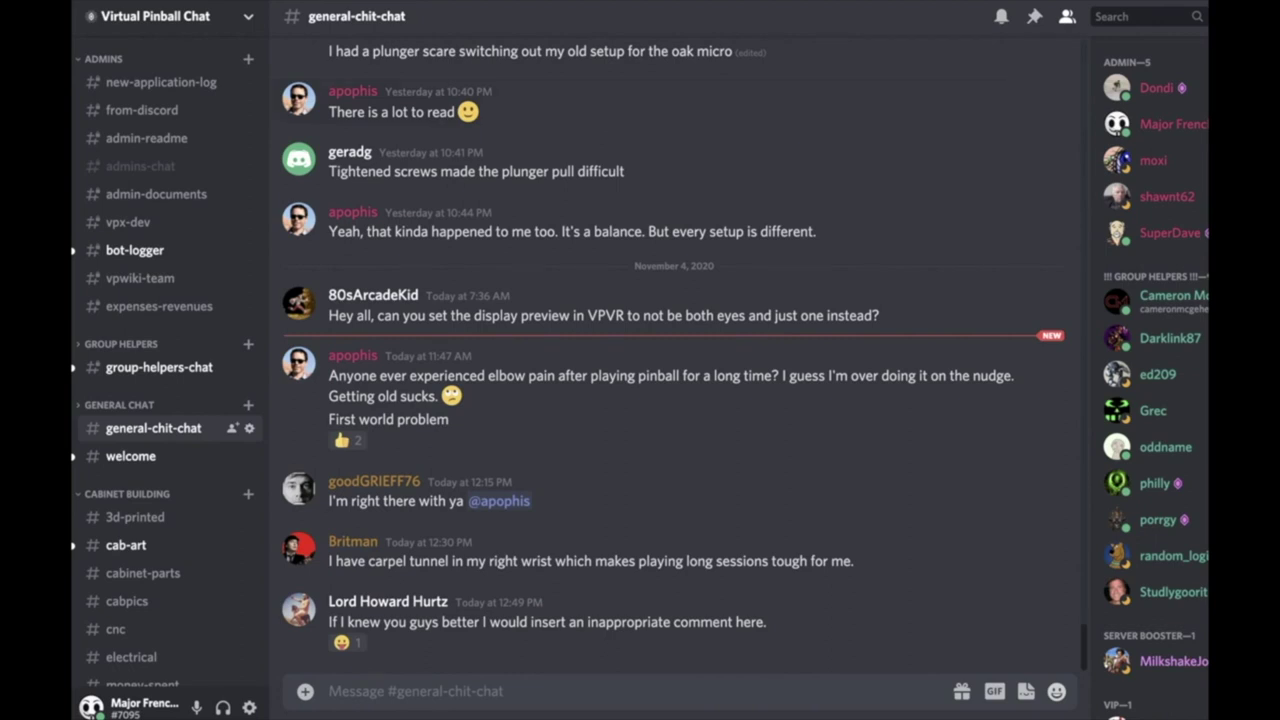
{"action": "scroll", "coordinate": [202, 187], "scroll_direction": "down", "scroll_amount": 1}
{"action": "scroll", "coordinate": [202, 187], "scroll_direction": "down", "scroll_amount": 3}
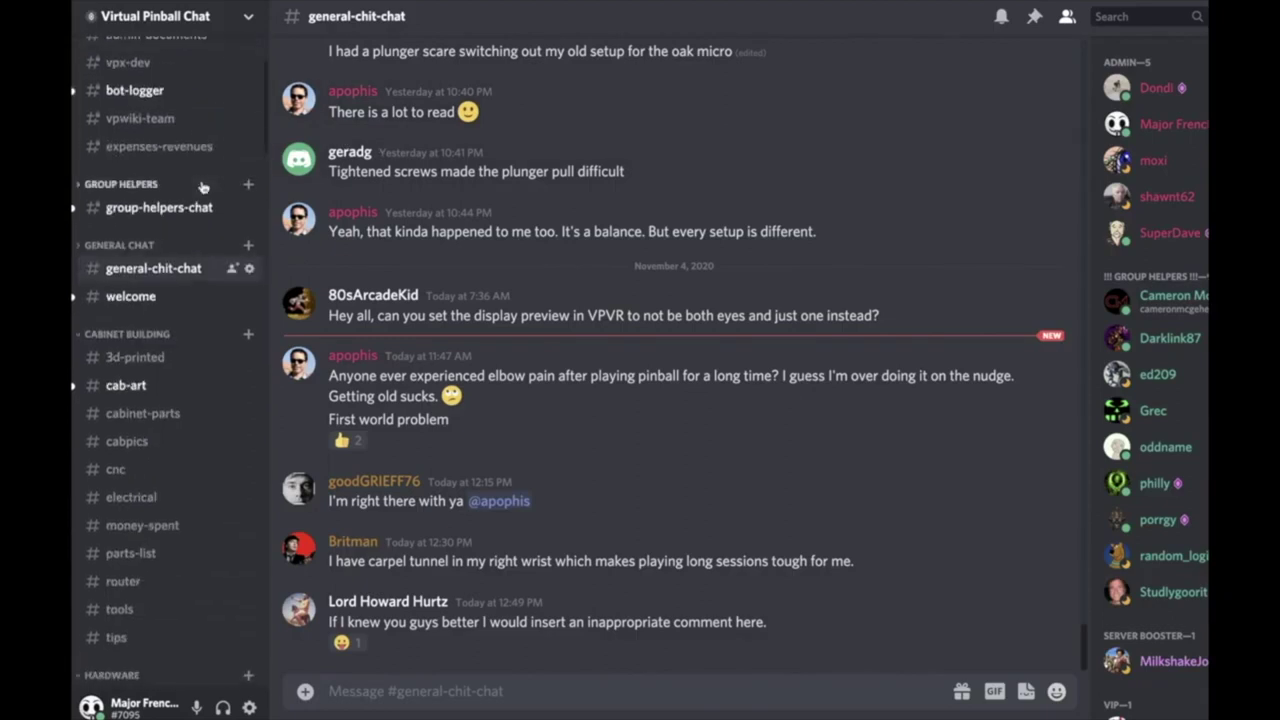
{"action": "scroll", "coordinate": [180, 300], "scroll_direction": "down", "scroll_amount": 3}
{"action": "scroll", "coordinate": [133, 386], "scroll_direction": "down", "scroll_amount": 4}
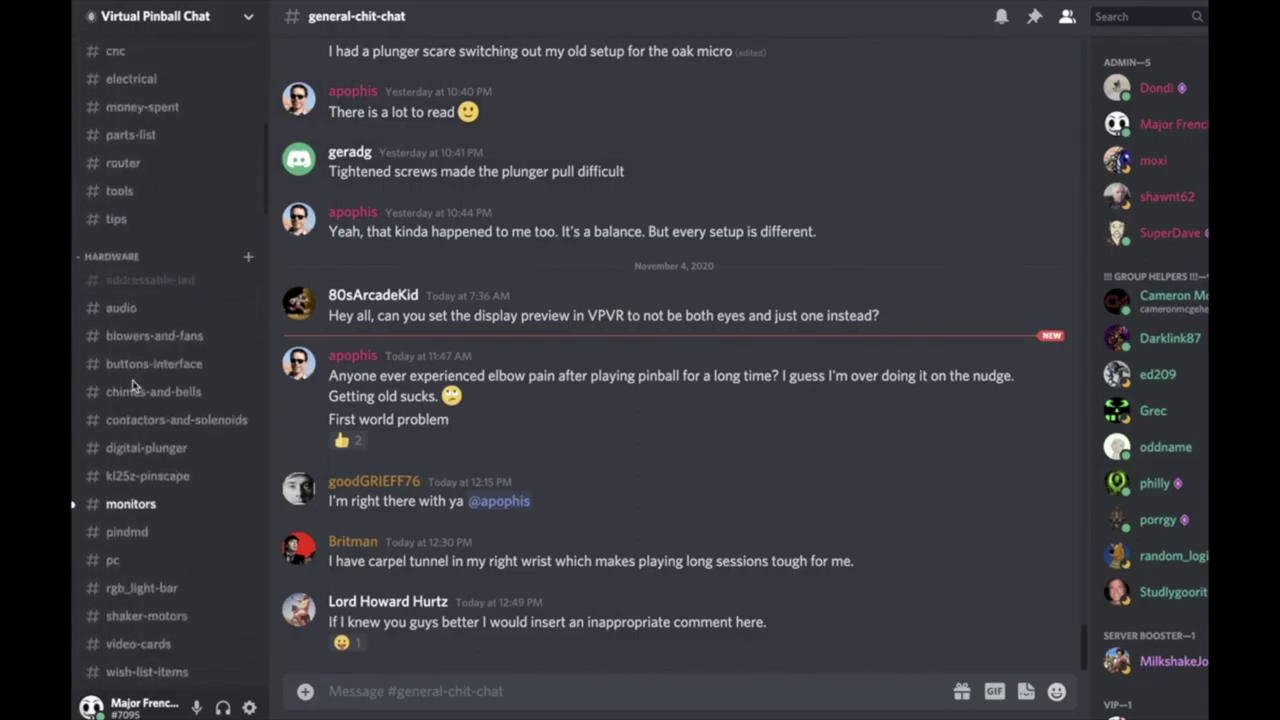
{"action": "scroll", "coordinate": [120, 380], "scroll_direction": "down", "scroll_amount": 1}
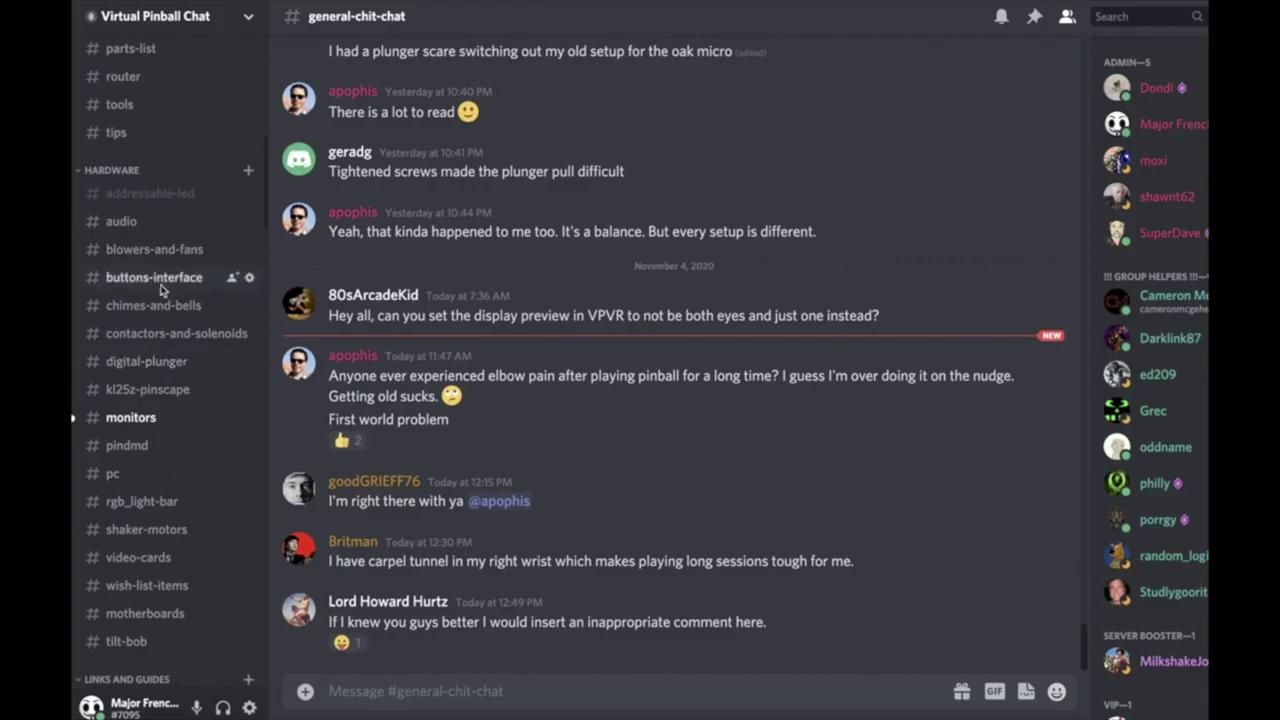
{"action": "mouse_move", "coordinate": [154, 364]}
{"action": "left_click", "coordinate": [148, 280]}
Scroll the Discord channel sidebar to the TABLES category.
{"action": "scroll", "coordinate": [537, 320], "scroll_direction": "up", "scroll_amount": 5}
{"action": "scroll", "coordinate": [537, 320], "scroll_direction": "up", "scroll_amount": 2}
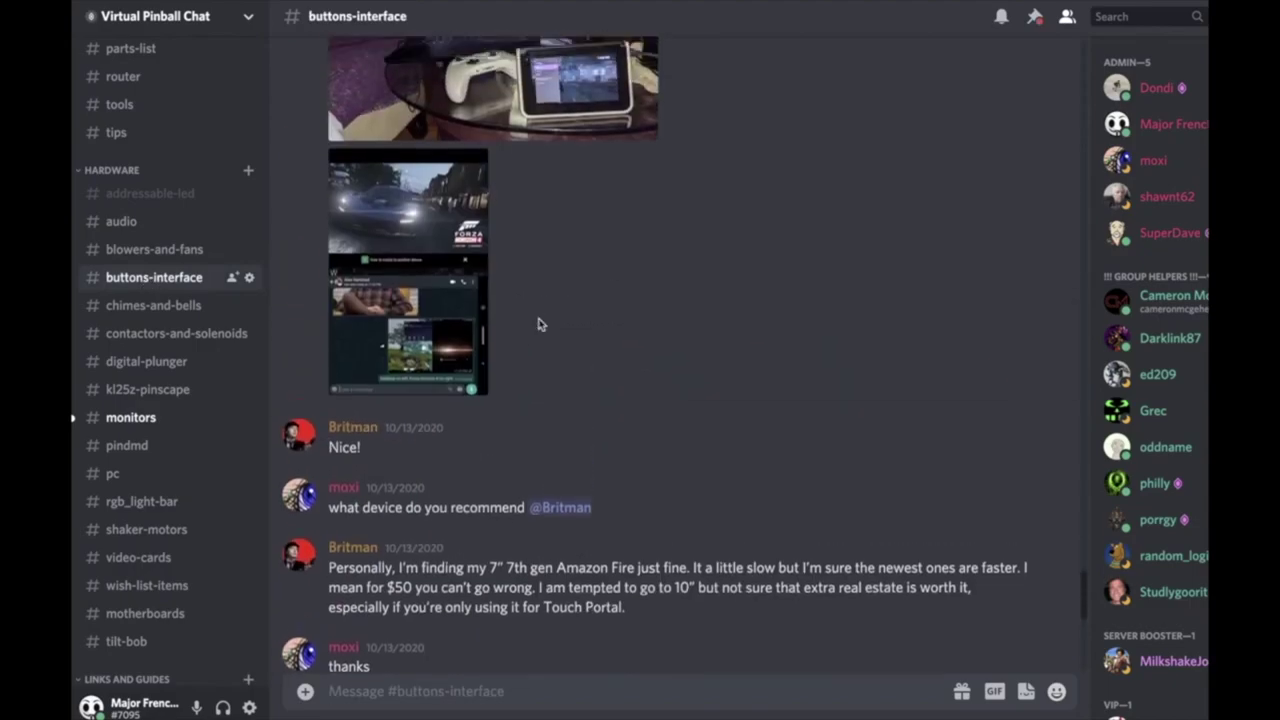
{"action": "scroll", "coordinate": [560, 318], "scroll_direction": "up", "scroll_amount": 2}
{"action": "scroll", "coordinate": [632, 316], "scroll_direction": "up", "scroll_amount": 5}
{"action": "scroll", "coordinate": [632, 316], "scroll_direction": "up", "scroll_amount": 1}
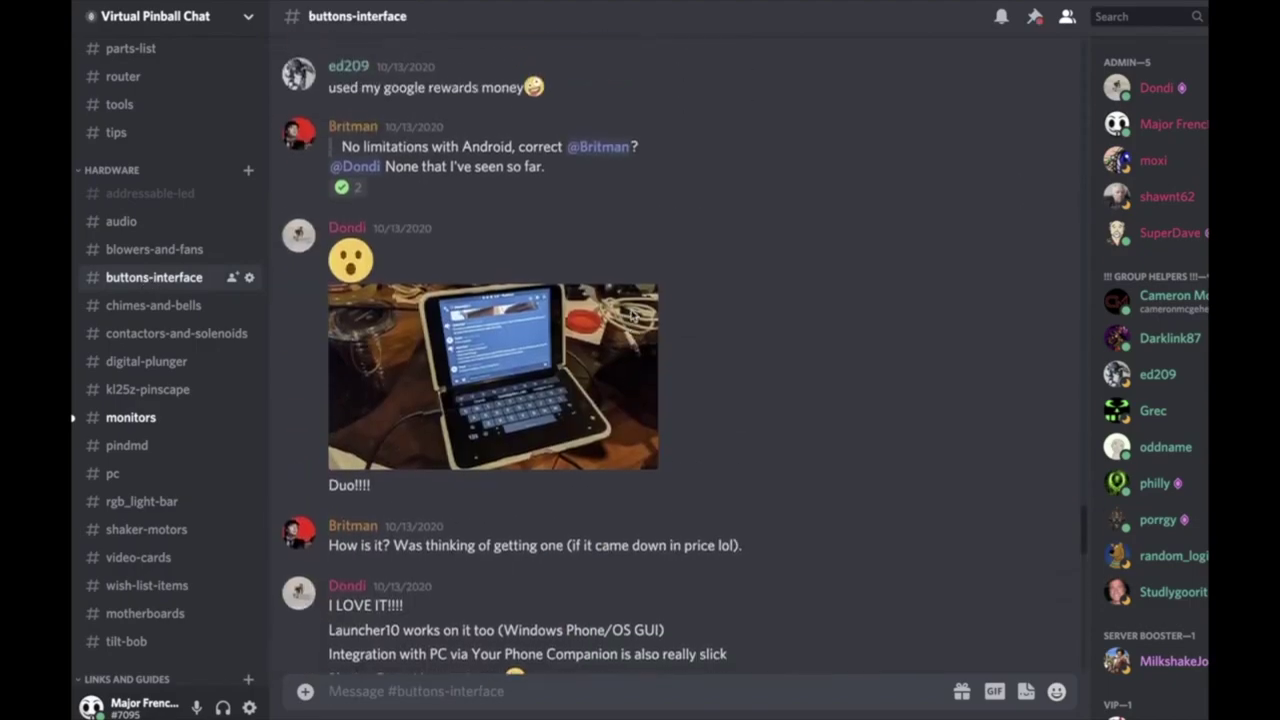
{"action": "scroll", "coordinate": [632, 316], "scroll_direction": "up", "scroll_amount": 5}
{"action": "scroll", "coordinate": [632, 316], "scroll_direction": "up", "scroll_amount": 5}
{"action": "scroll", "coordinate": [632, 316], "scroll_direction": "up", "scroll_amount": 3}
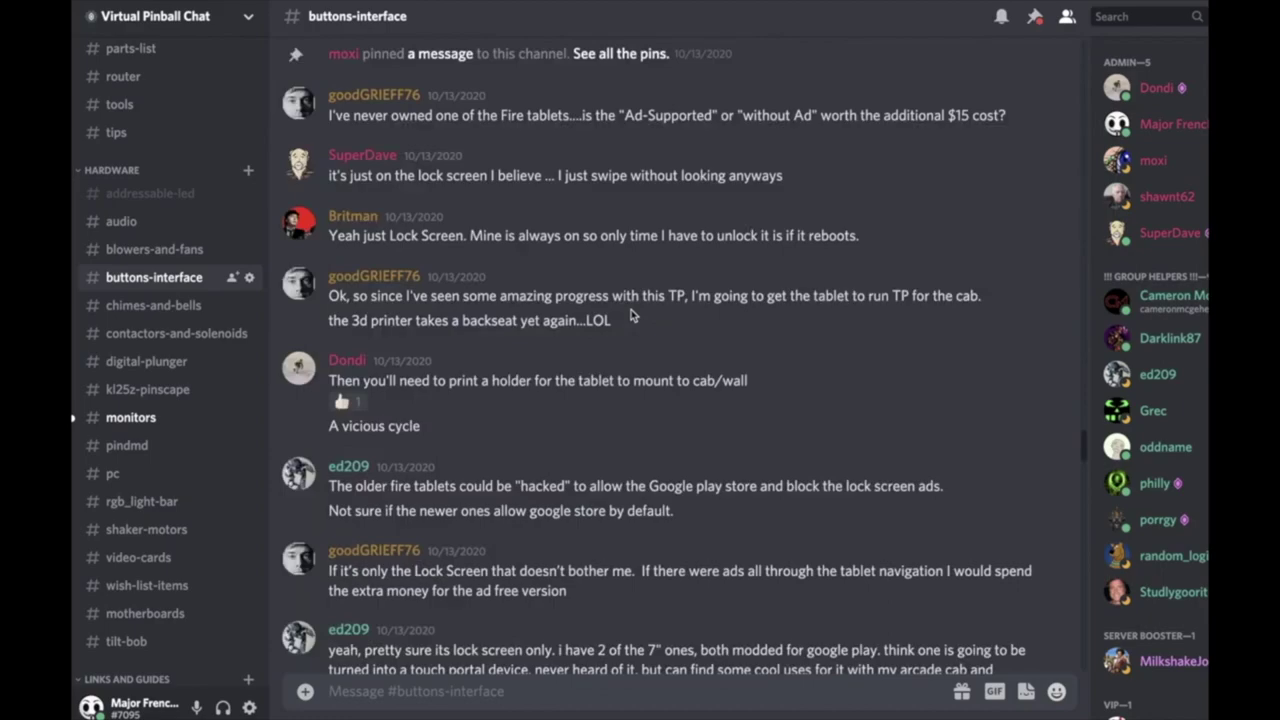
{"action": "scroll", "coordinate": [632, 316], "scroll_direction": "down", "scroll_amount": 10}
{"action": "scroll", "coordinate": [632, 316], "scroll_direction": "up", "scroll_amount": 3}
{"action": "scroll", "coordinate": [632, 316], "scroll_direction": "down", "scroll_amount": 10}
{"action": "scroll", "coordinate": [632, 316], "scroll_direction": "down", "scroll_amount": 10}
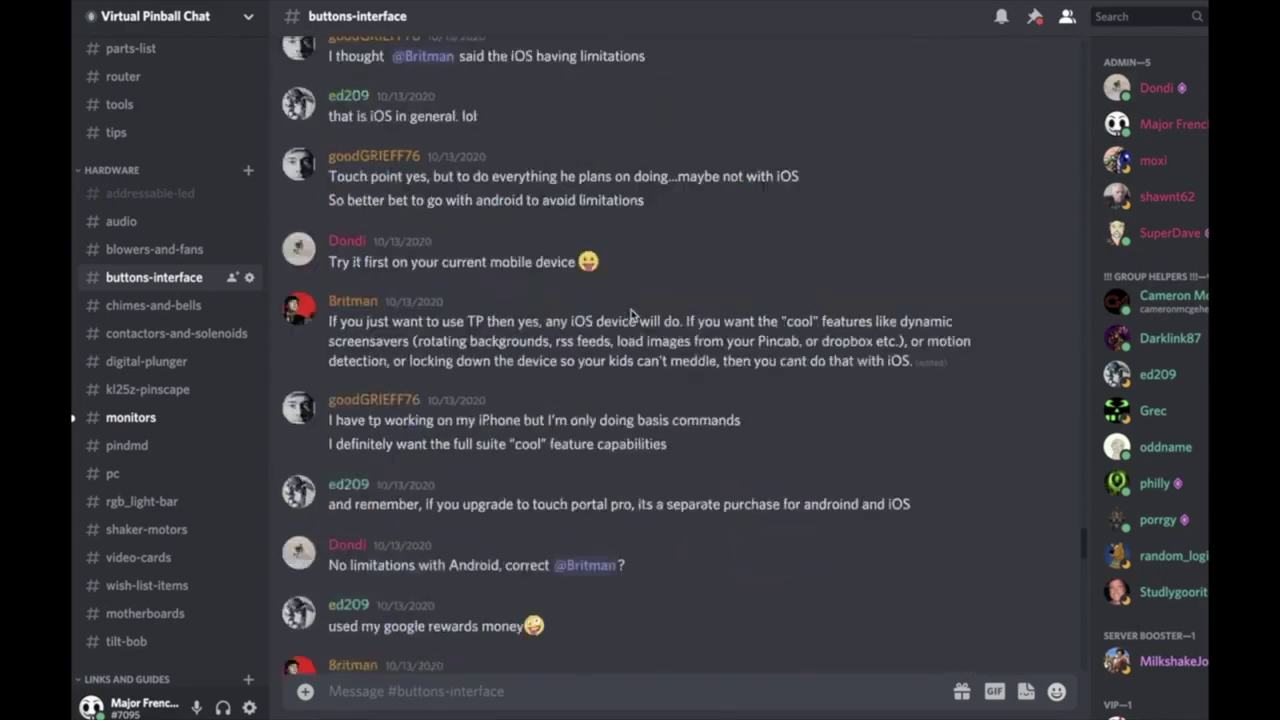
{"action": "scroll", "coordinate": [632, 316], "scroll_direction": "down", "scroll_amount": 10}
{"action": "scroll", "coordinate": [220, 362], "scroll_direction": "down", "scroll_amount": 10}
{"action": "scroll", "coordinate": [218, 300], "scroll_direction": "down", "scroll_amount": 3}
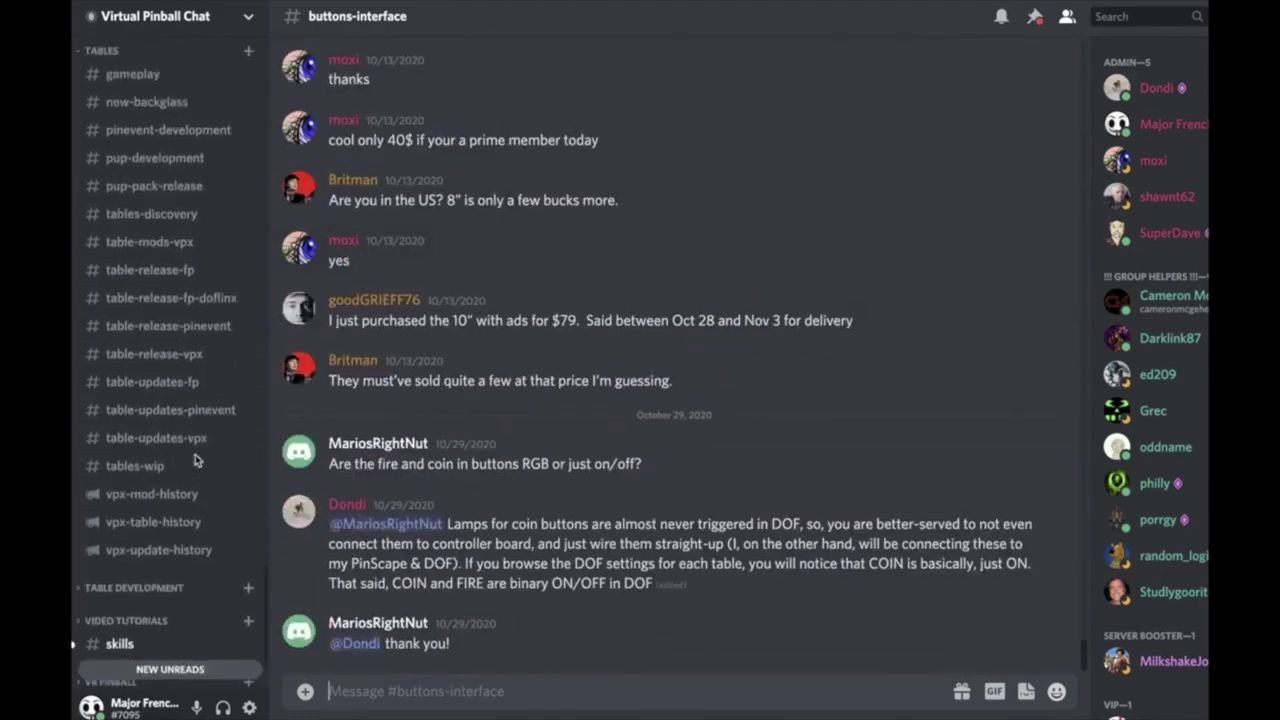
{"action": "scroll", "coordinate": [216, 260], "scroll_direction": "up", "scroll_amount": 1}
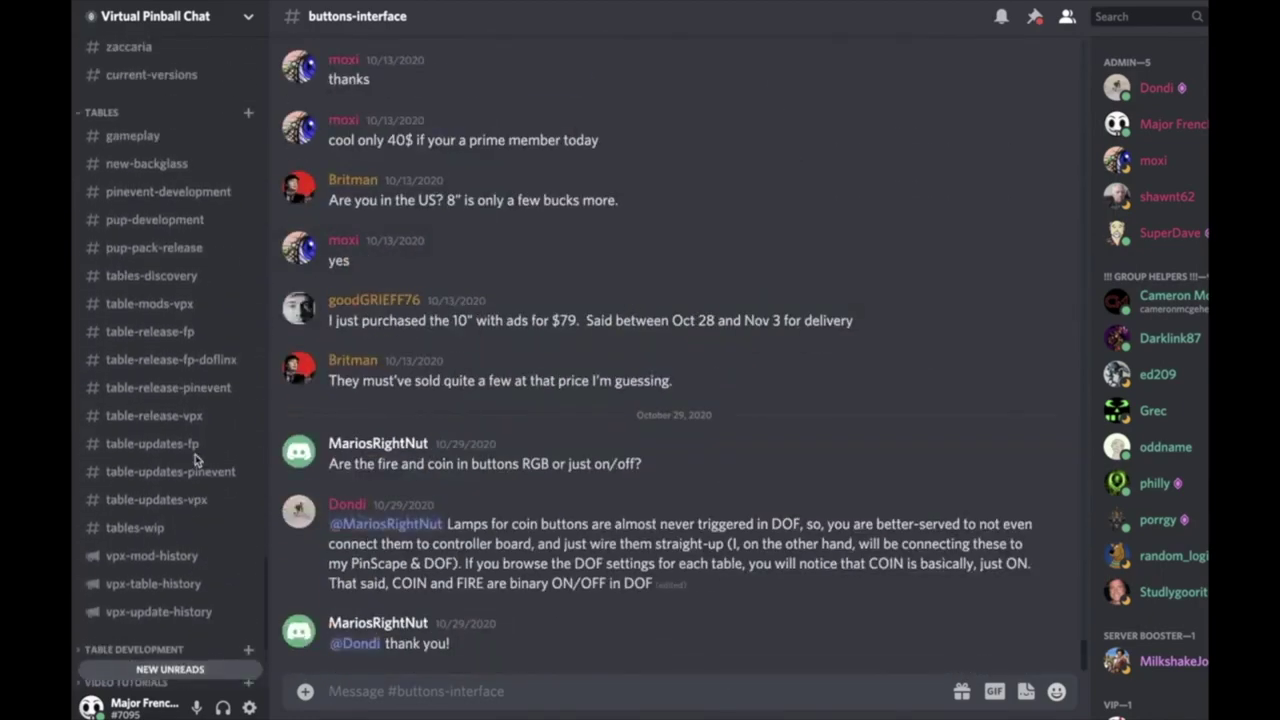
Open table-release-vpx via tables-discovery and browse release posts like Double Dragon Neon.
{"action": "left_click", "coordinate": [175, 282]}
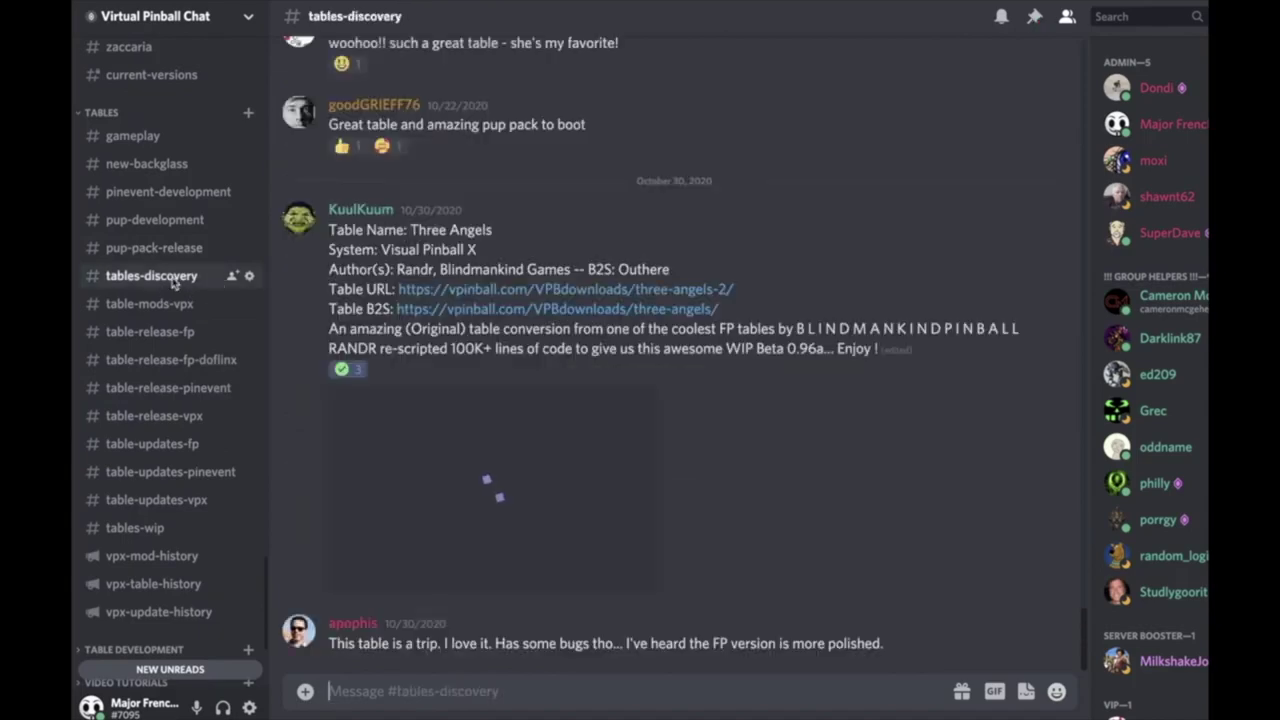
{"action": "left_click", "coordinate": [145, 388]}
{"action": "left_click", "coordinate": [150, 415]}
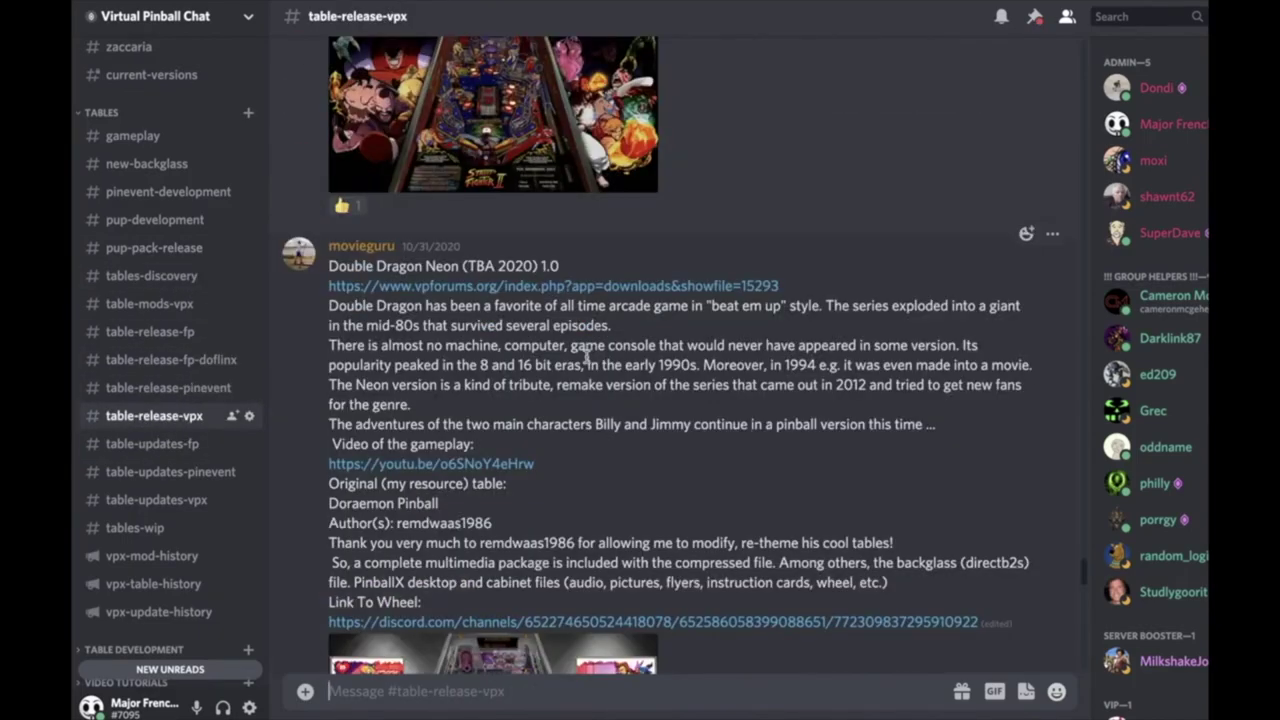
{"action": "scroll", "coordinate": [700, 370], "scroll_direction": "up", "scroll_amount": 5}
{"action": "scroll", "coordinate": [800, 385], "scroll_direction": "up", "scroll_amount": 5}
{"action": "scroll", "coordinate": [814, 386], "scroll_direction": "up", "scroll_amount": 5}
{"action": "scroll", "coordinate": [815, 387], "scroll_direction": "up", "scroll_amount": 3}
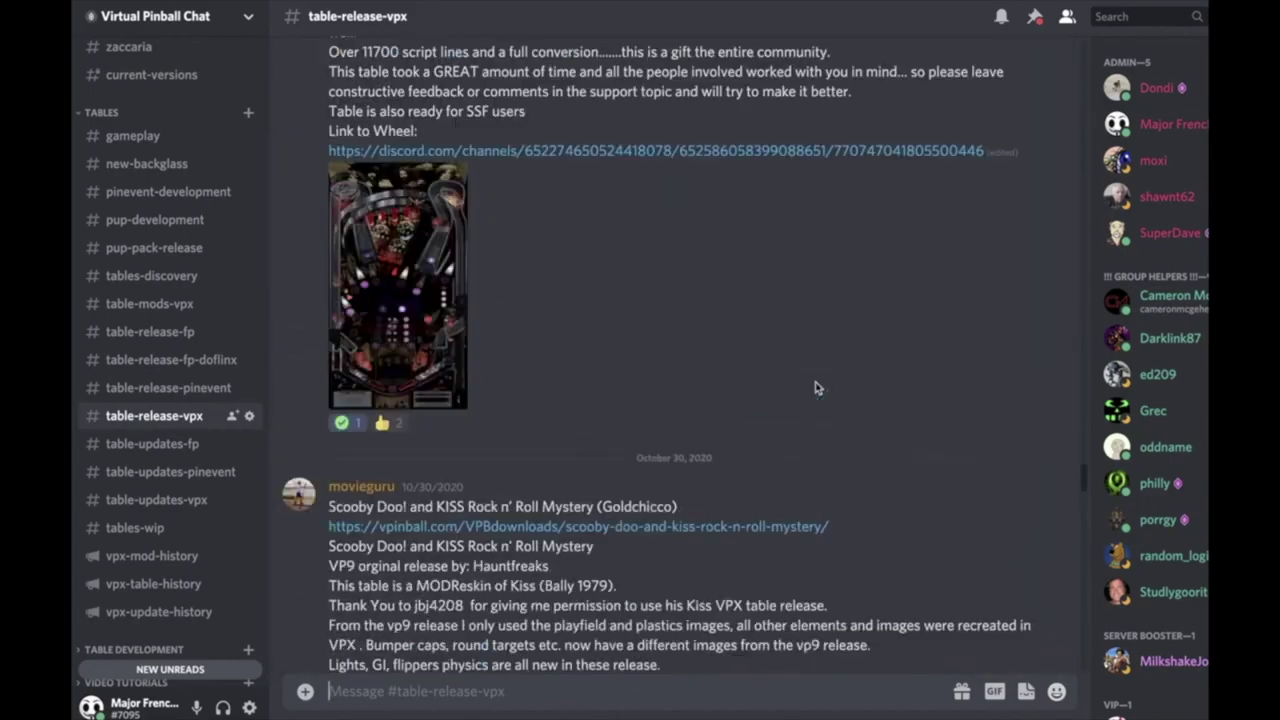
{"action": "scroll", "coordinate": [815, 388], "scroll_direction": "up", "scroll_amount": 5}
{"action": "scroll", "coordinate": [700, 420], "scroll_direction": "up", "scroll_amount": 5}
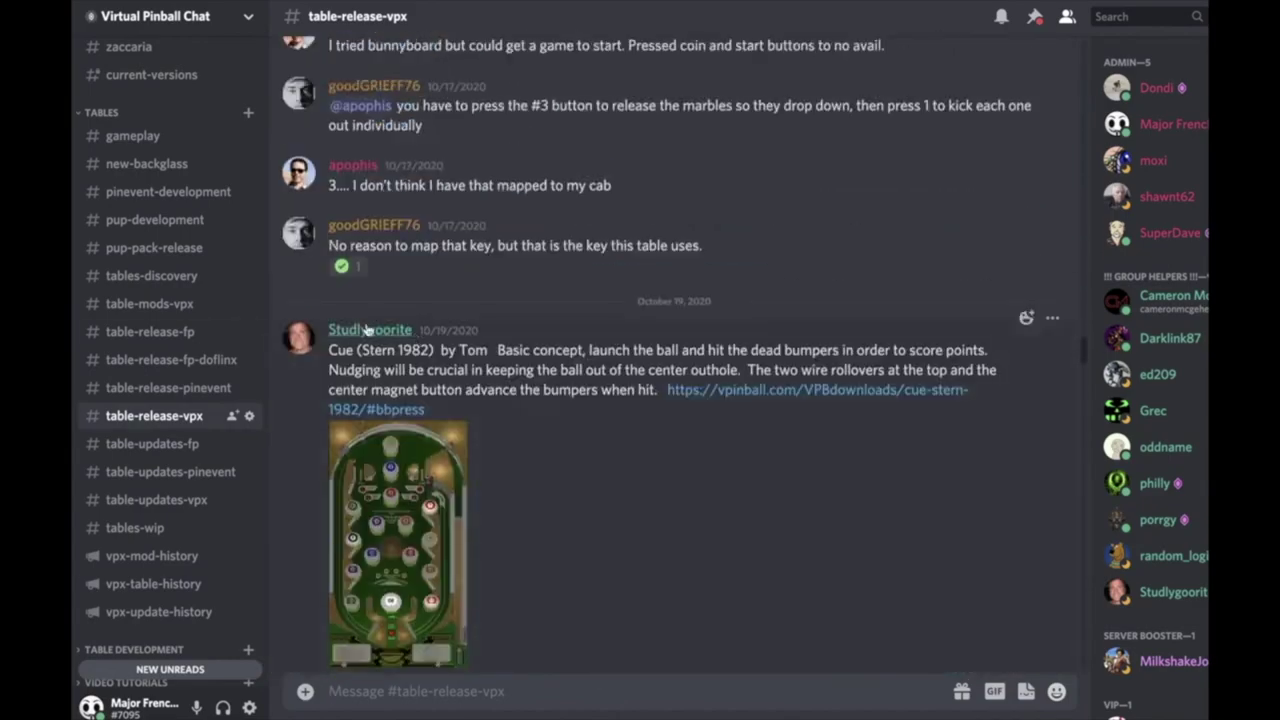
{"action": "scroll", "coordinate": [718, 580], "scroll_direction": "down", "scroll_amount": 5}
{"action": "scroll", "coordinate": [718, 580], "scroll_direction": "down", "scroll_amount": 4}
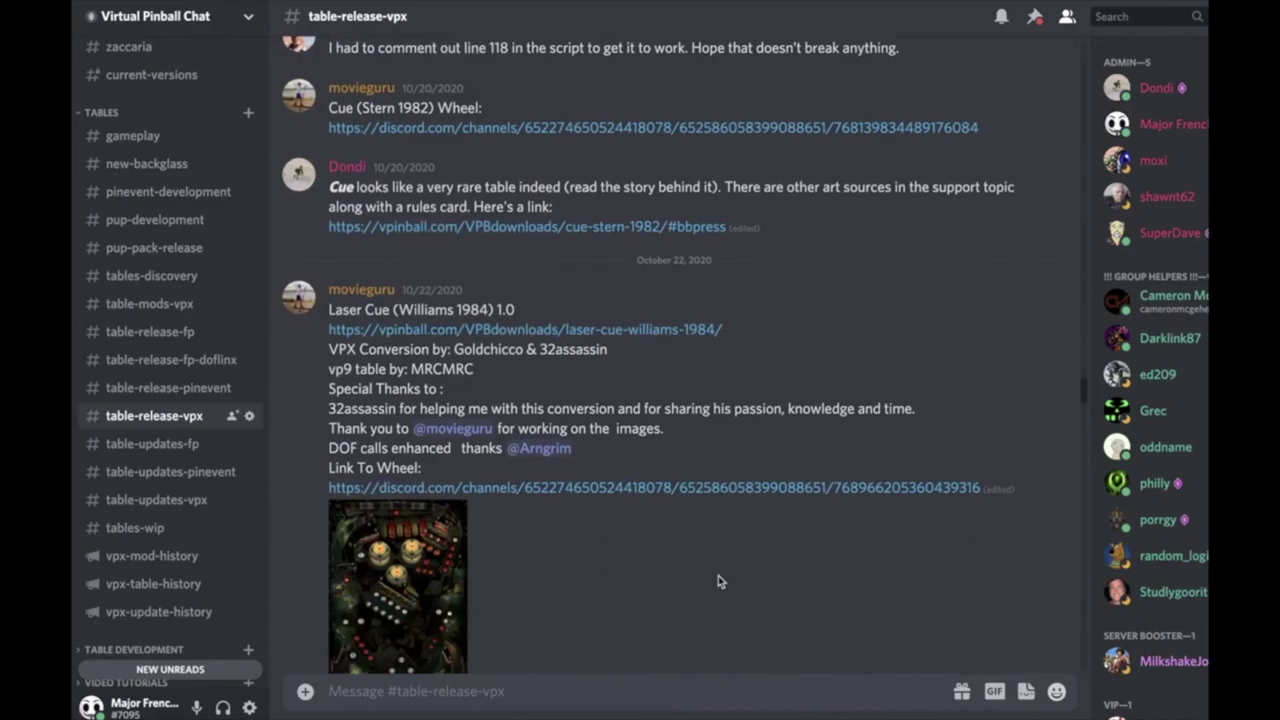
{"action": "scroll", "coordinate": [718, 578], "scroll_direction": "down", "scroll_amount": 5}
{"action": "scroll", "coordinate": [718, 578], "scroll_direction": "down", "scroll_amount": 5}
{"action": "scroll", "coordinate": [718, 578], "scroll_direction": "down", "scroll_amount": 5}
{"action": "scroll", "coordinate": [718, 578], "scroll_direction": "down", "scroll_amount": 2}
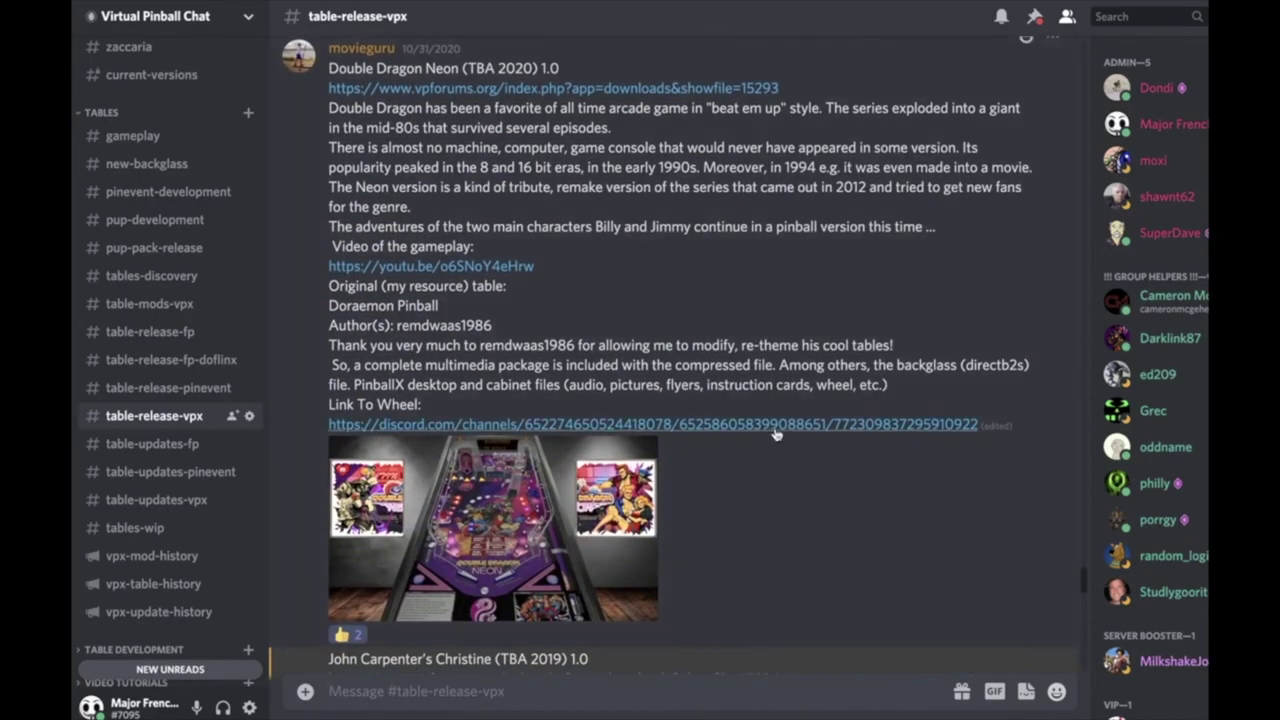
{"action": "scroll", "coordinate": [150, 360], "scroll_direction": "down", "scroll_amount": 10}
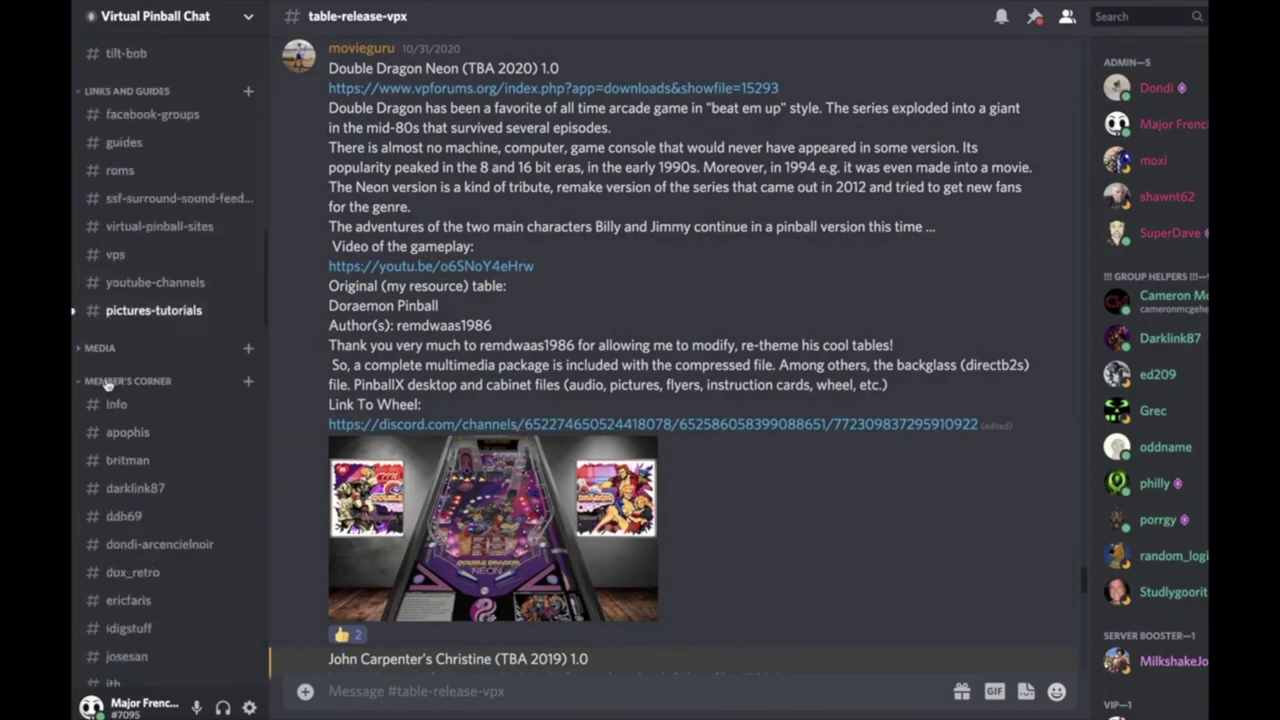
Watch the video0.mov cabinet lighting clip in #philly, then move to #competition-corner.
{"action": "scroll", "coordinate": [125, 440], "scroll_direction": "down", "scroll_amount": 5}
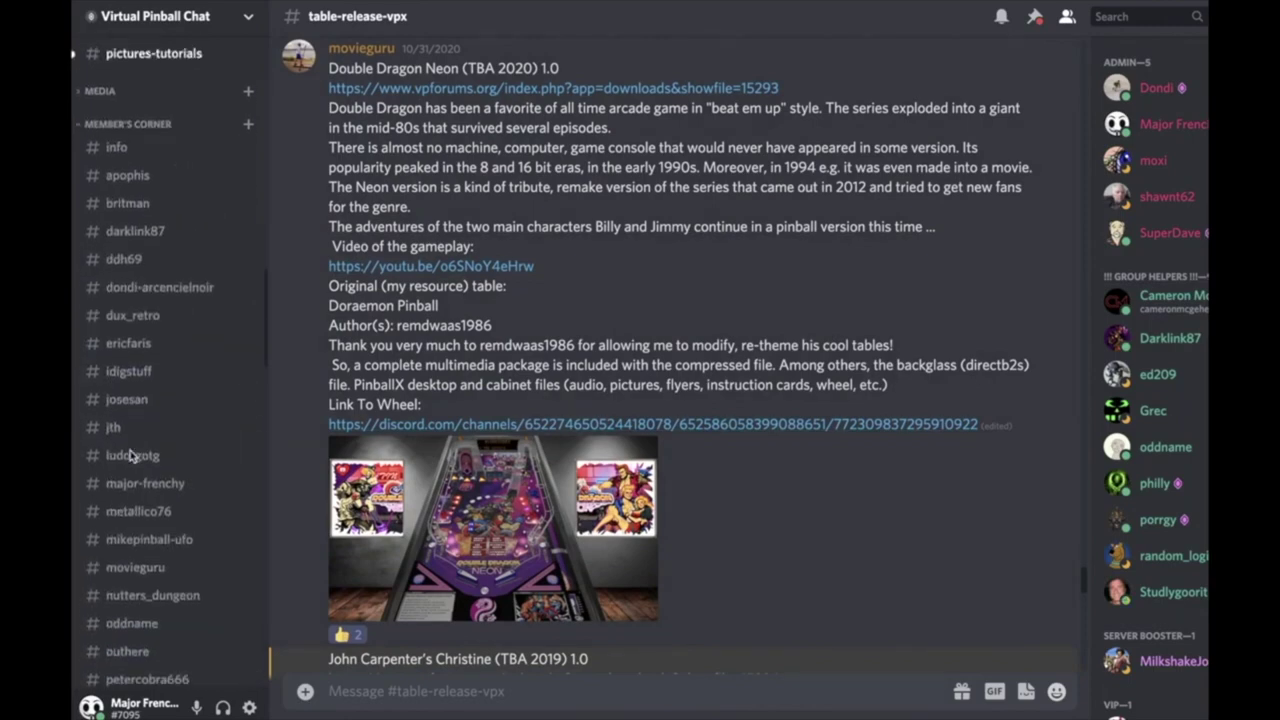
{"action": "mouse_move", "coordinate": [150, 600]}
{"action": "scroll", "coordinate": [120, 400], "scroll_direction": "down", "scroll_amount": 6}
{"action": "left_click", "coordinate": [121, 422]}
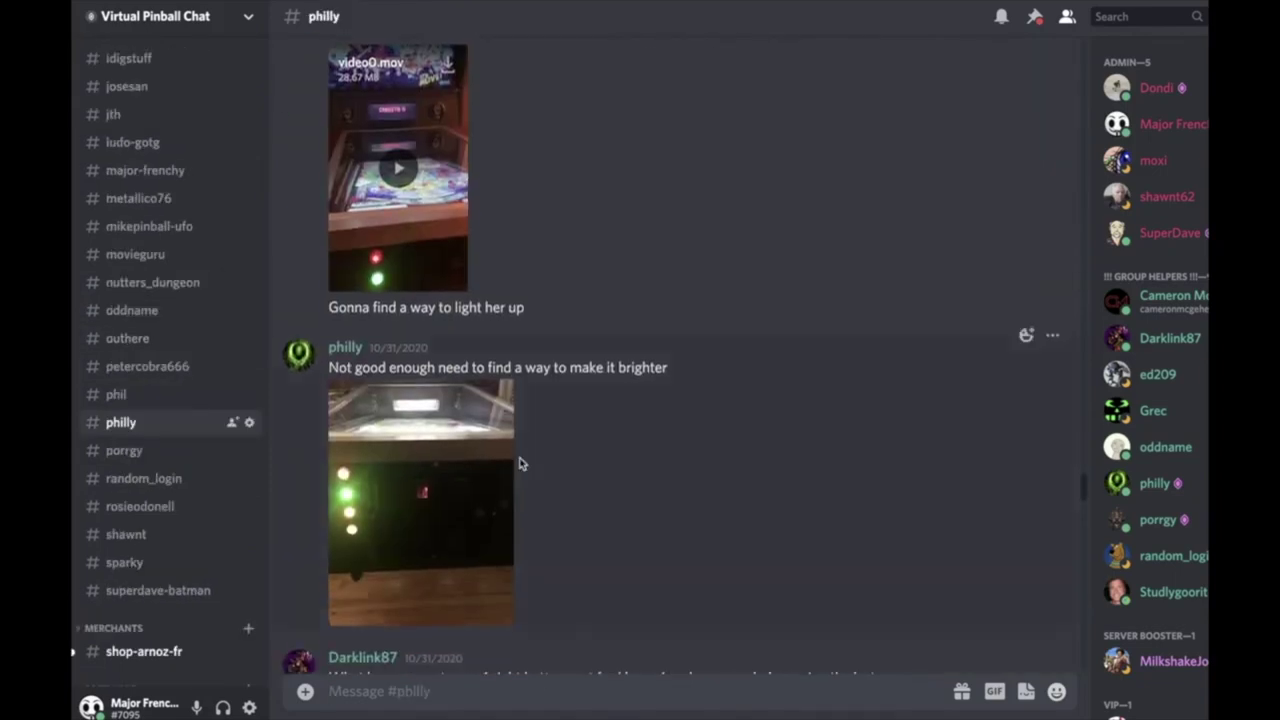
{"action": "left_click", "coordinate": [395, 172]}
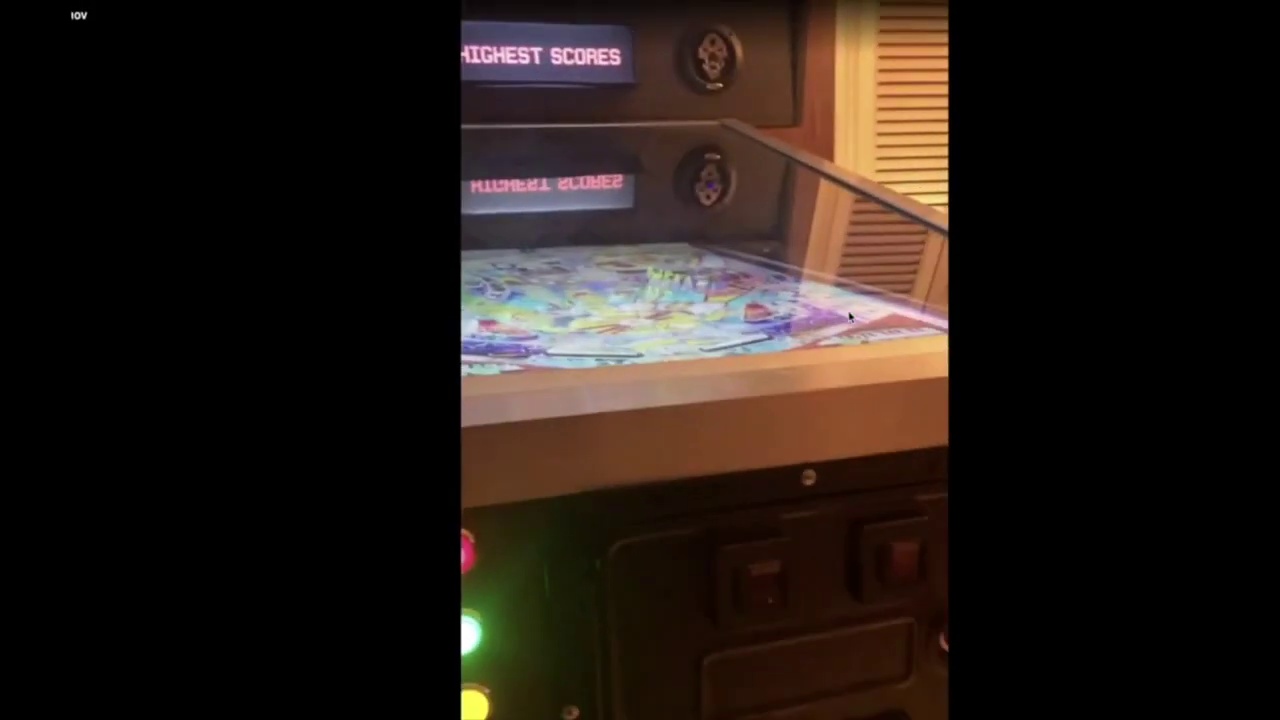
{"action": "key", "text": "Escape"}
{"action": "scroll", "coordinate": [175, 300], "scroll_direction": "up", "scroll_amount": 10}
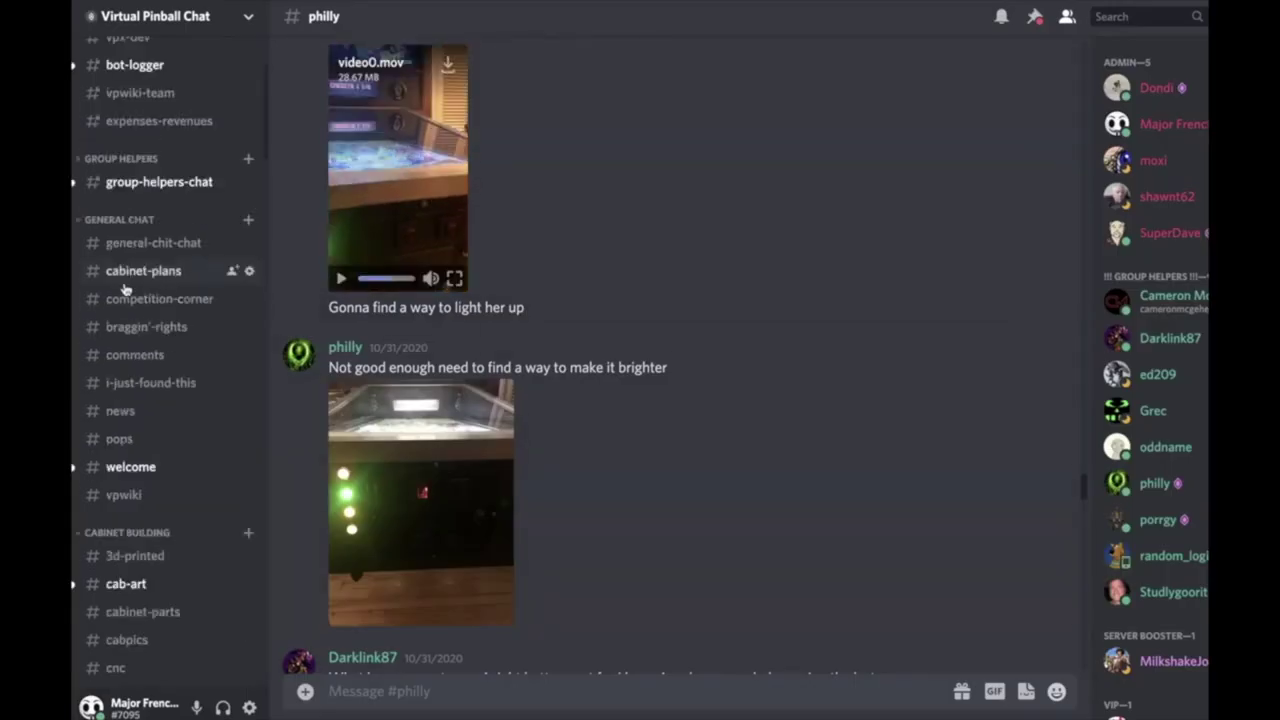
{"action": "left_click", "coordinate": [138, 300]}
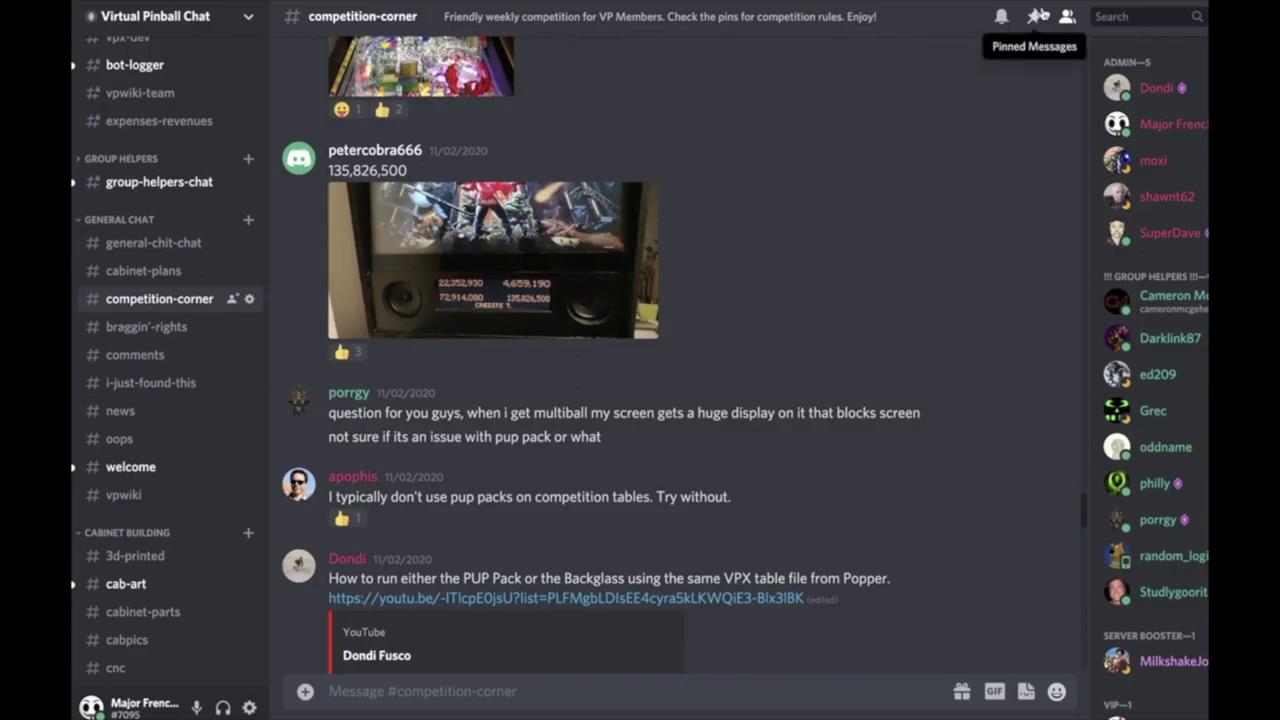
View the pinned posts: Medieval Madness Table of the Week, Competition Leader Board and rules.
{"action": "left_click", "coordinate": [1034, 16]}
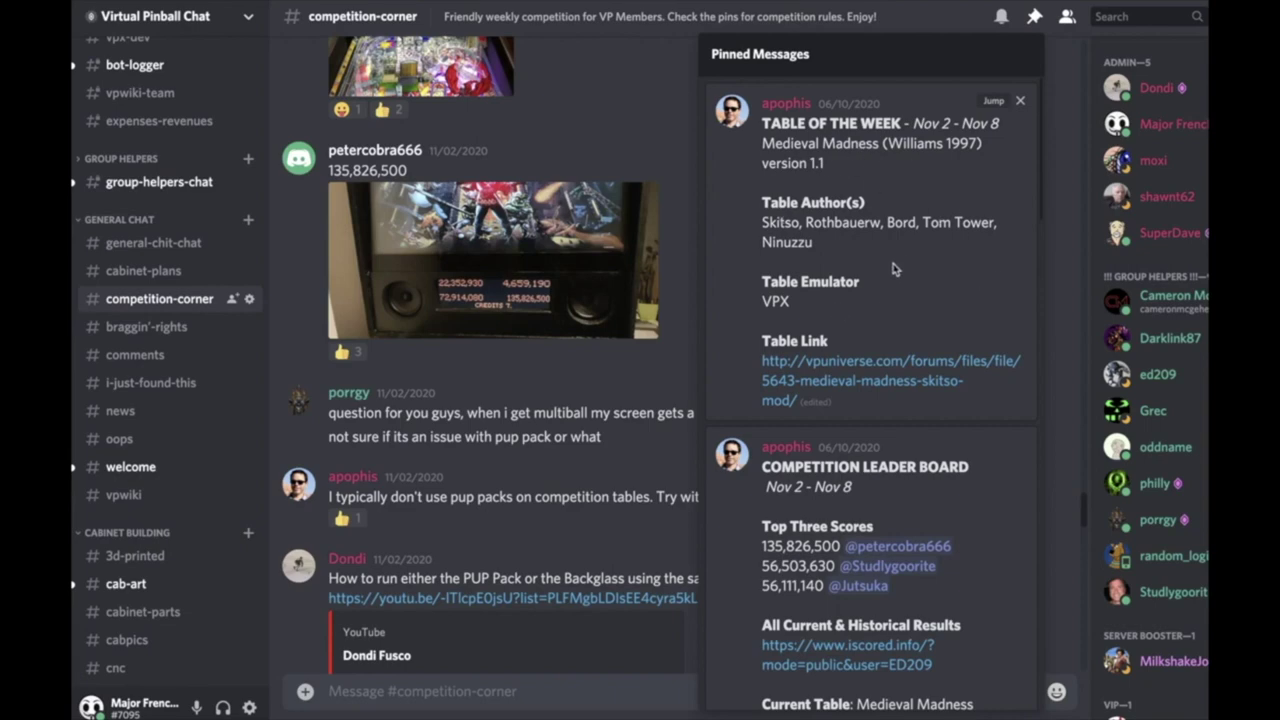
{"action": "scroll", "coordinate": [955, 321], "scroll_direction": "down", "scroll_amount": 1}
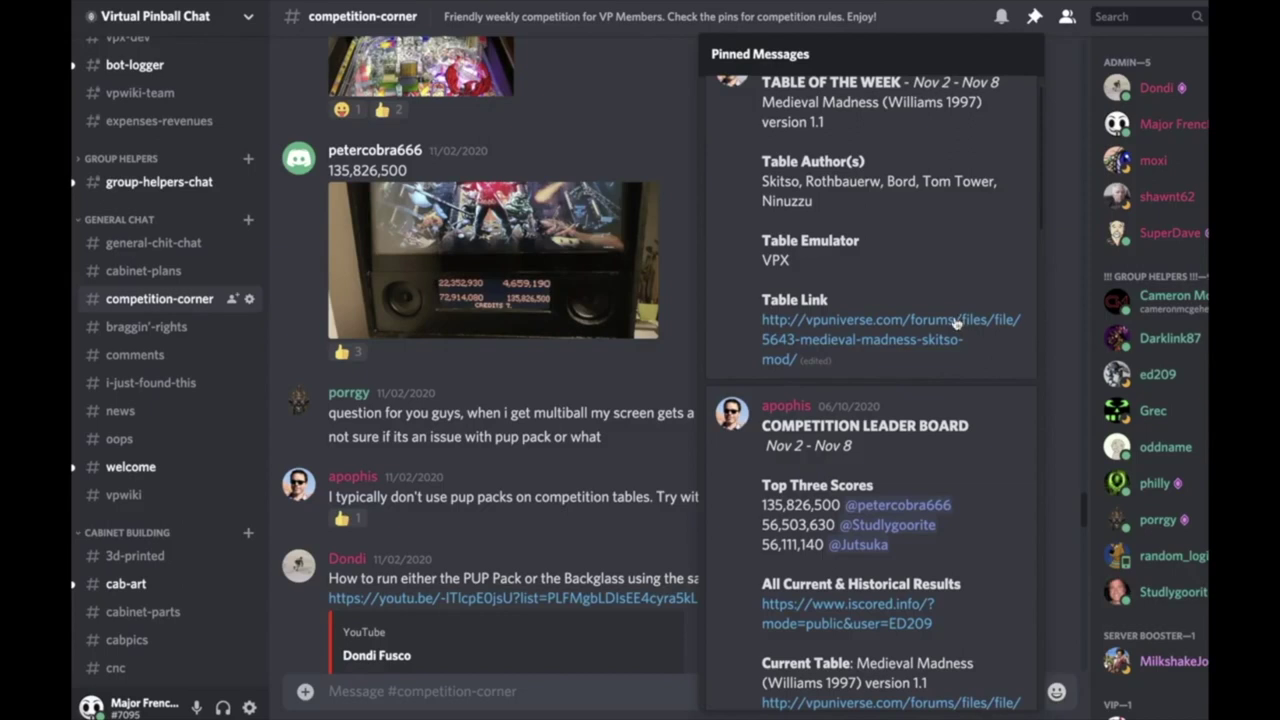
{"action": "scroll", "coordinate": [955, 321], "scroll_direction": "up", "scroll_amount": 1}
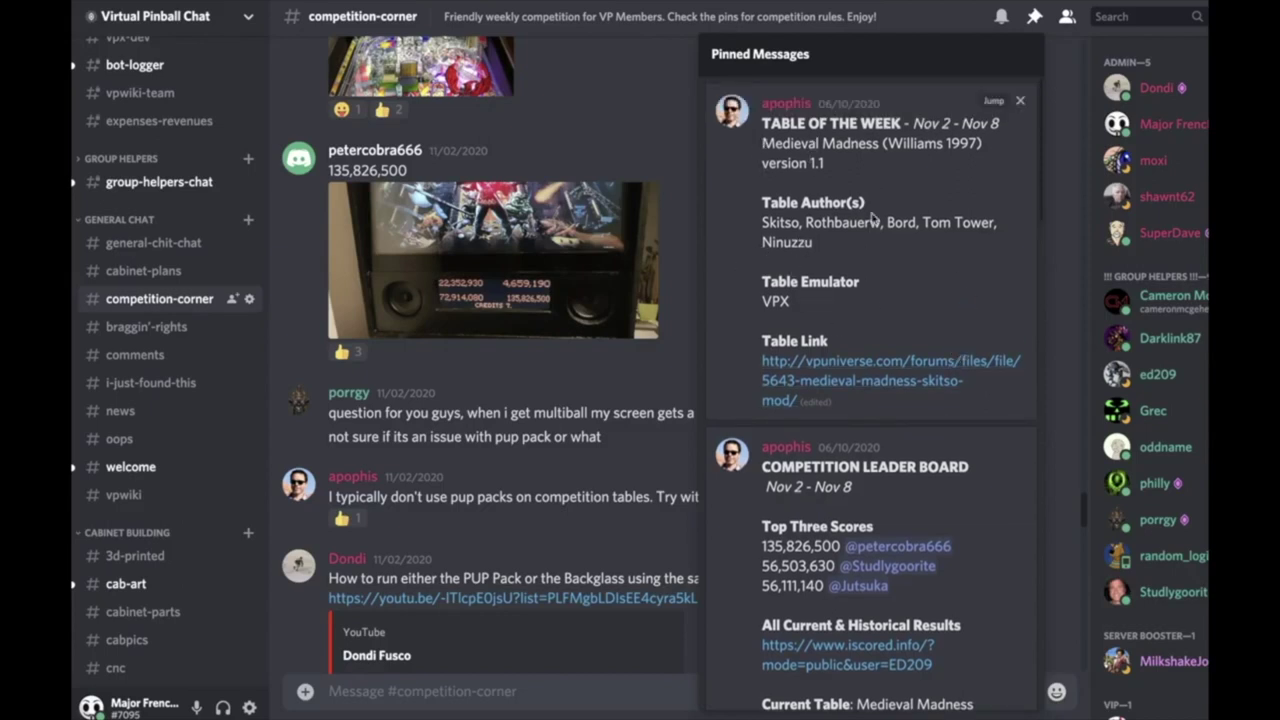
{"action": "scroll", "coordinate": [756, 345], "scroll_direction": "down", "scroll_amount": 5}
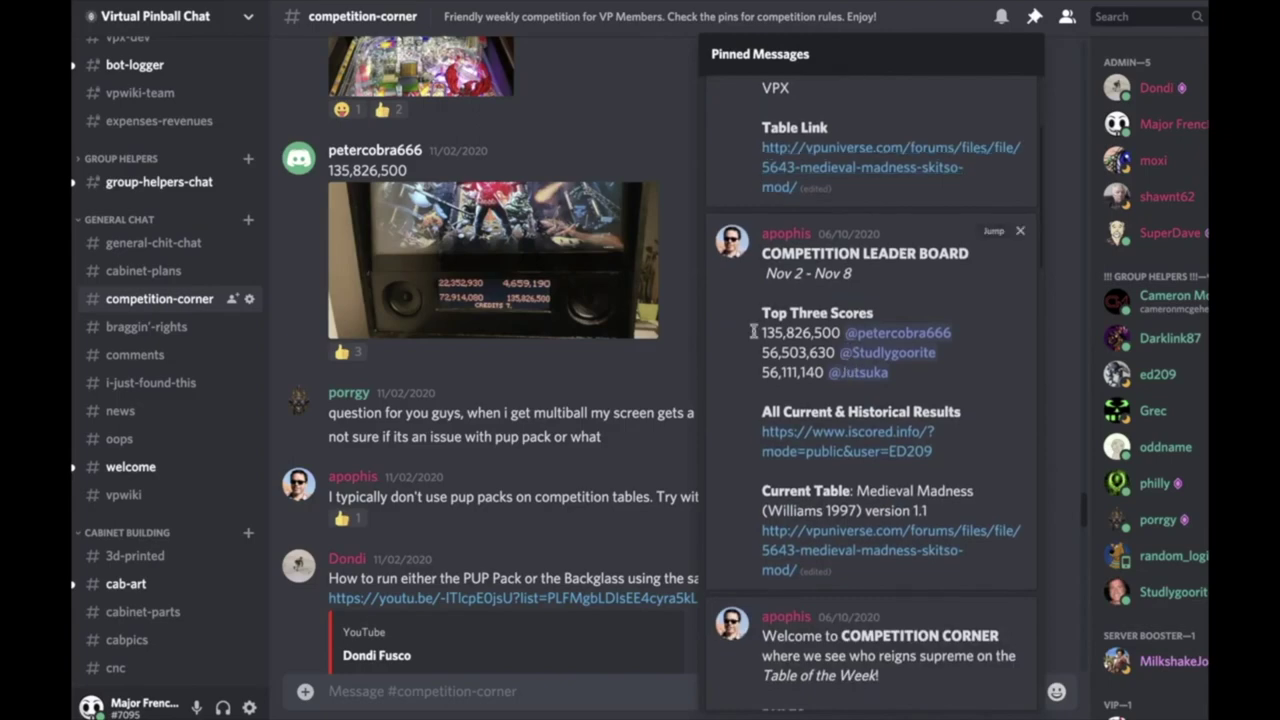
{"action": "scroll", "coordinate": [838, 332], "scroll_direction": "down", "scroll_amount": 4}
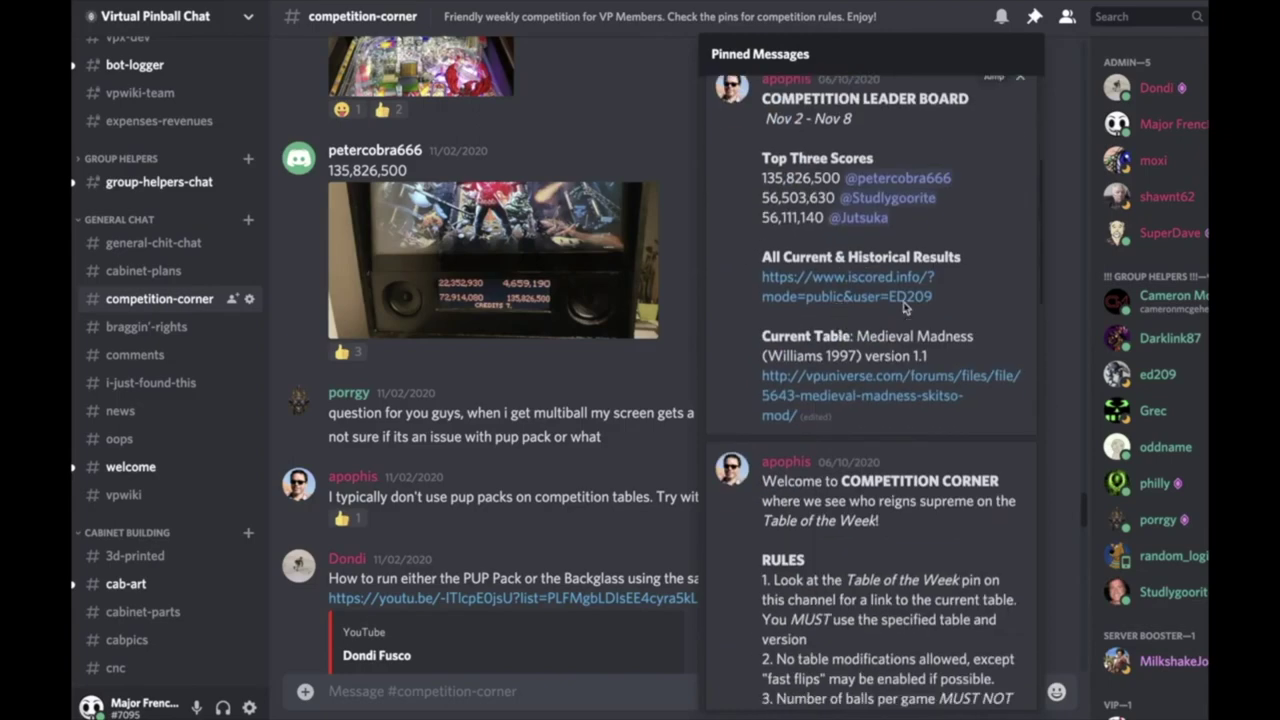
Follow the iscored.info link and scroll the Medieval Madness high-score column.
{"action": "left_click", "coordinate": [880, 288]}
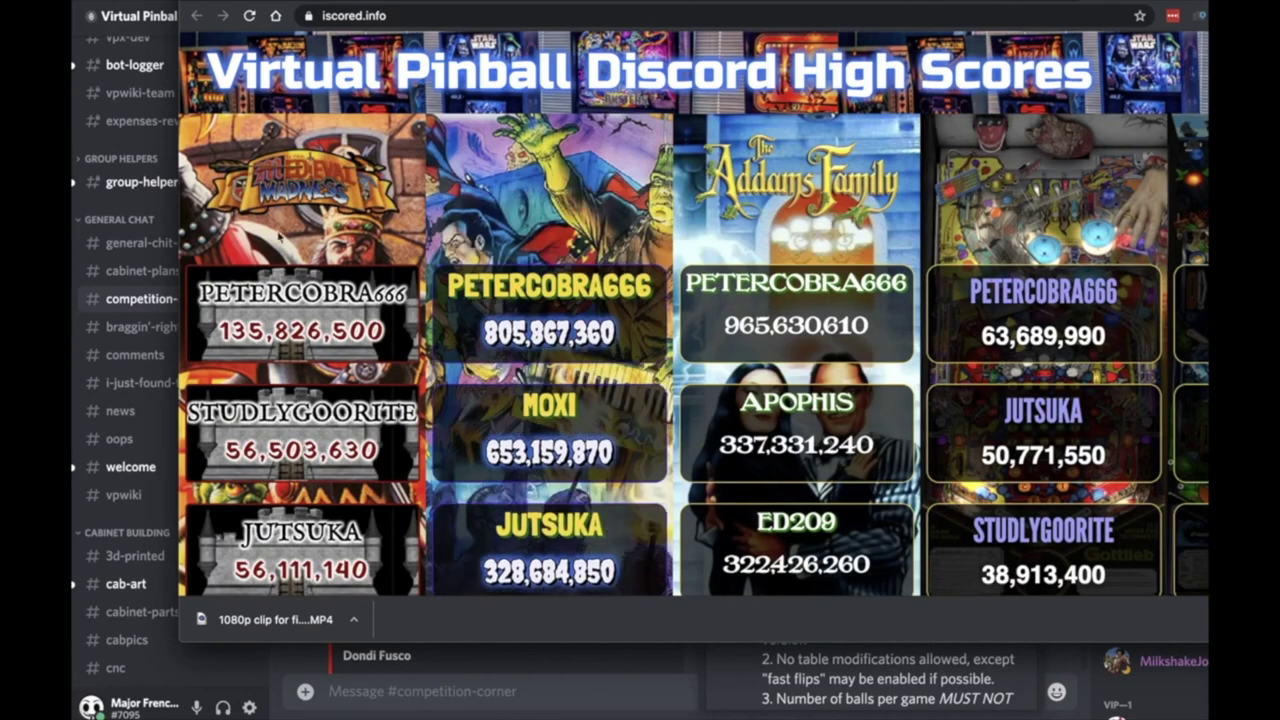
{"action": "scroll", "coordinate": [313, 425], "scroll_direction": "down", "scroll_amount": 6}
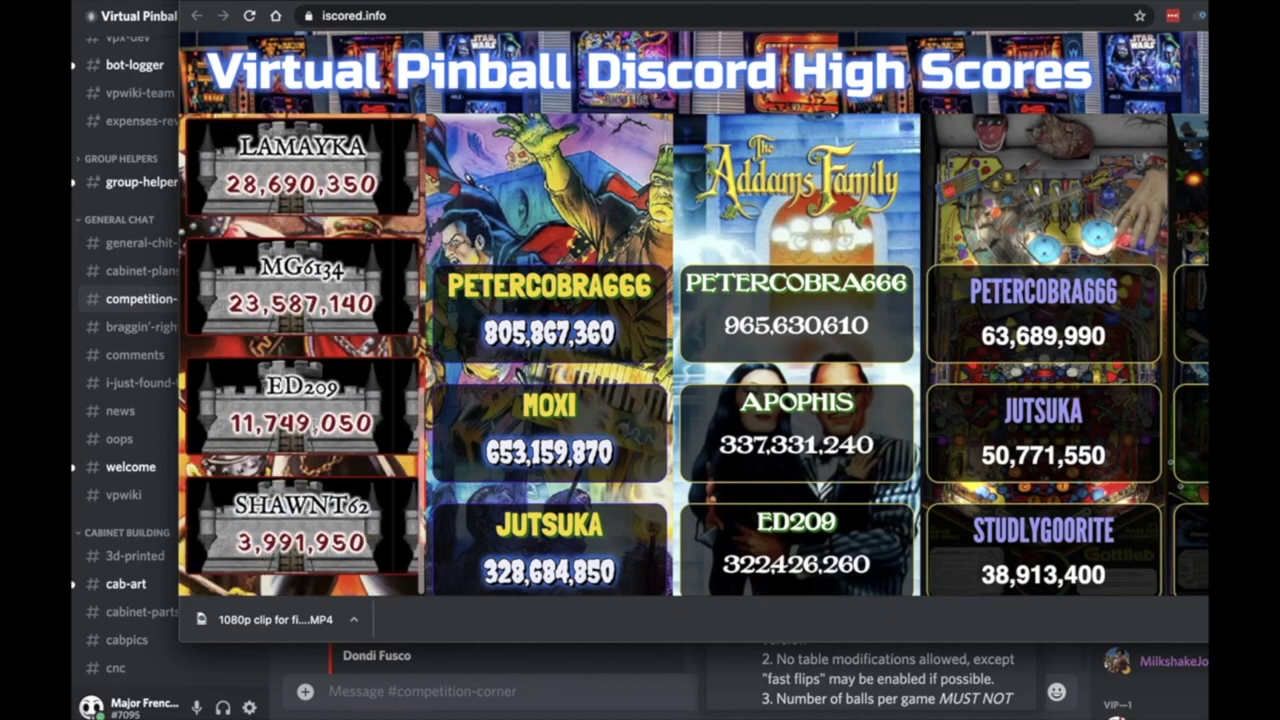
{"action": "scroll", "coordinate": [313, 425], "scroll_direction": "up", "scroll_amount": 3}
{"action": "scroll", "coordinate": [313, 425], "scroll_direction": "up", "scroll_amount": 3}
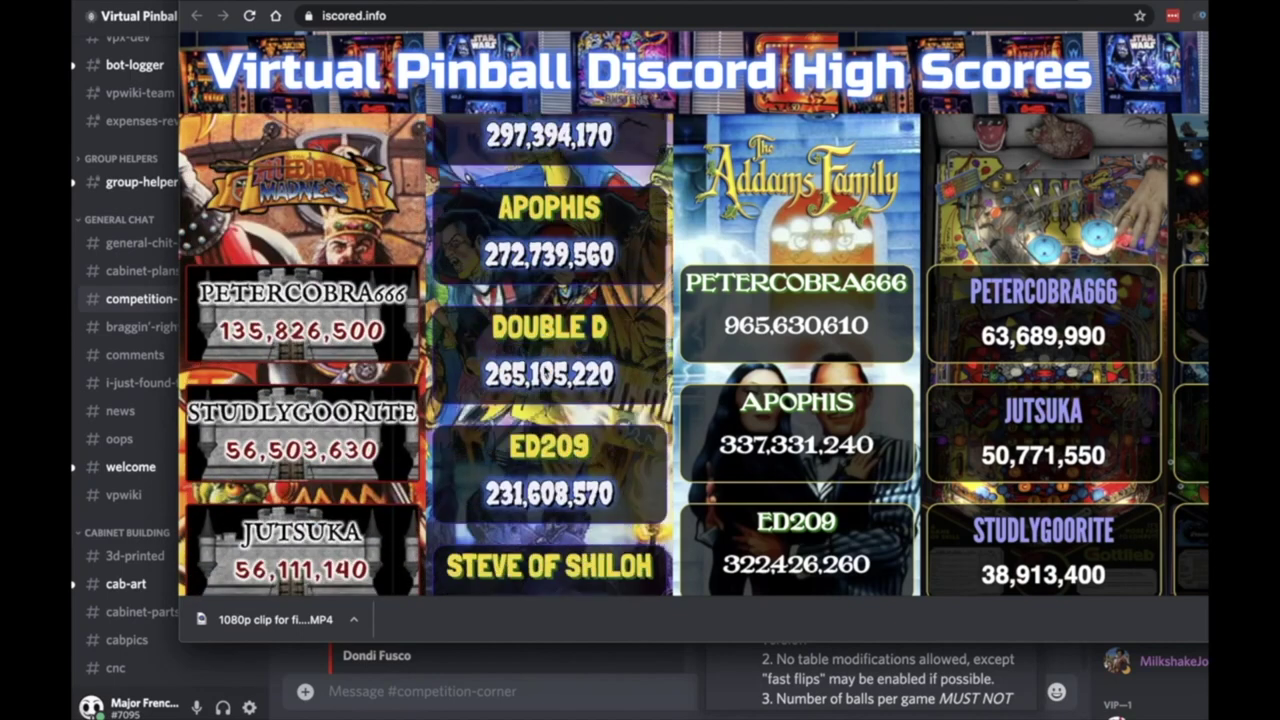